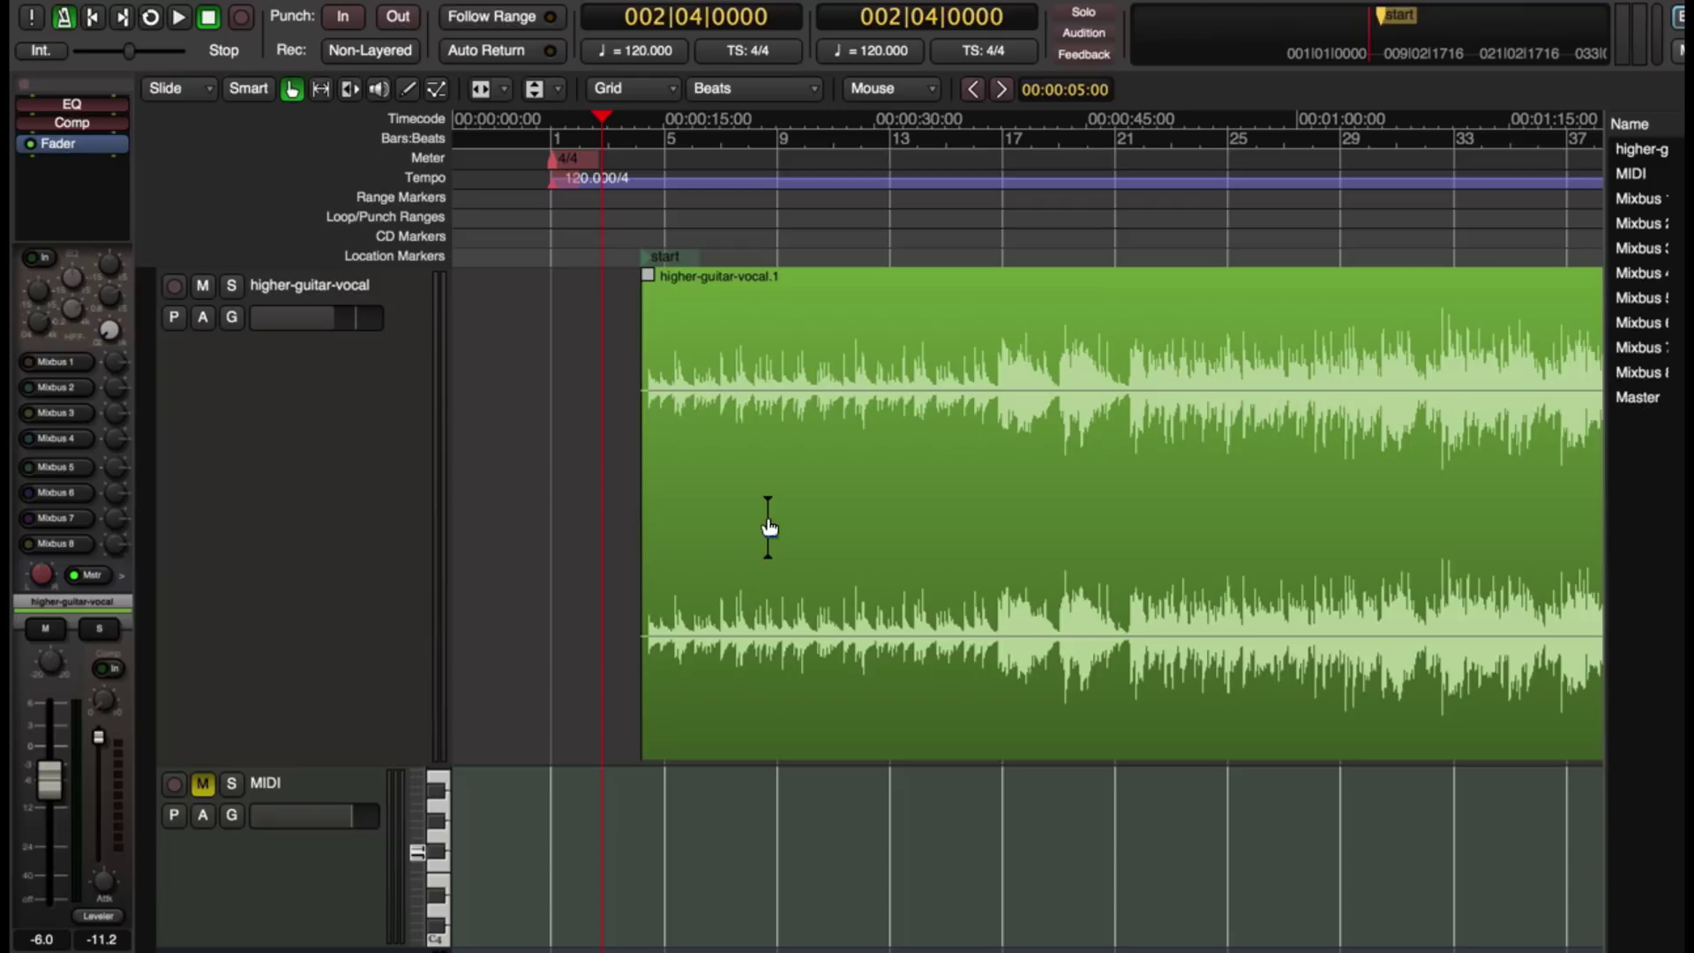
Play the recording from around bar 9, then nudge the start marker slightly later to the recording's start
click(773, 231)
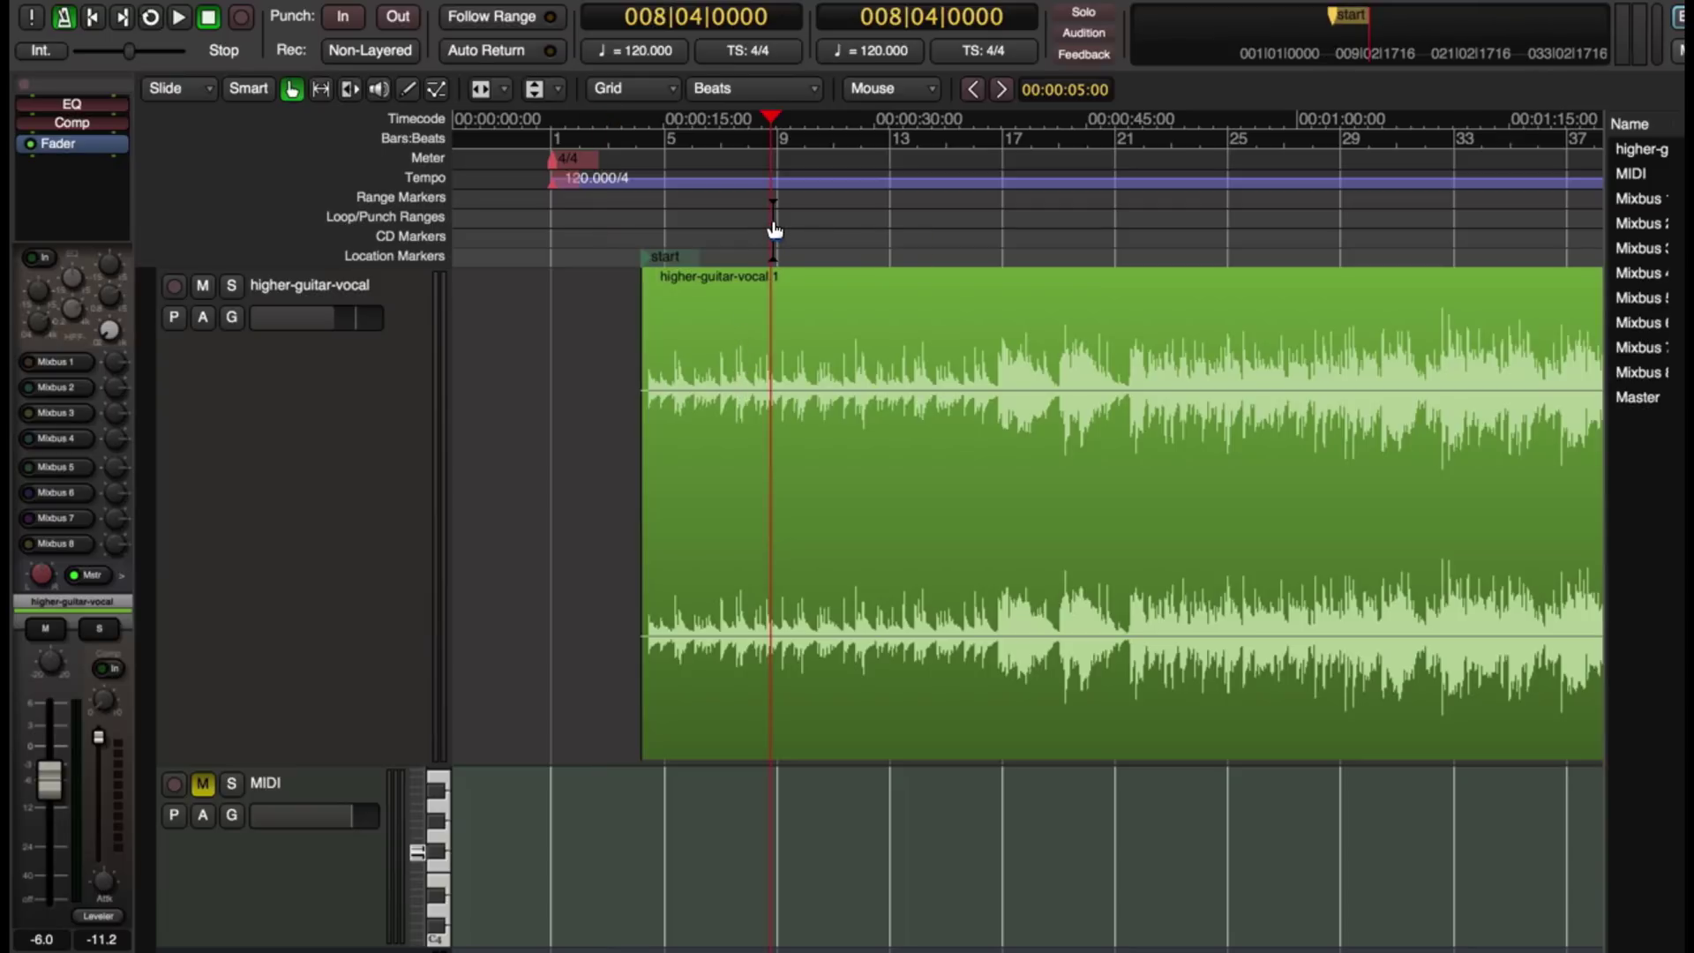
key(space)
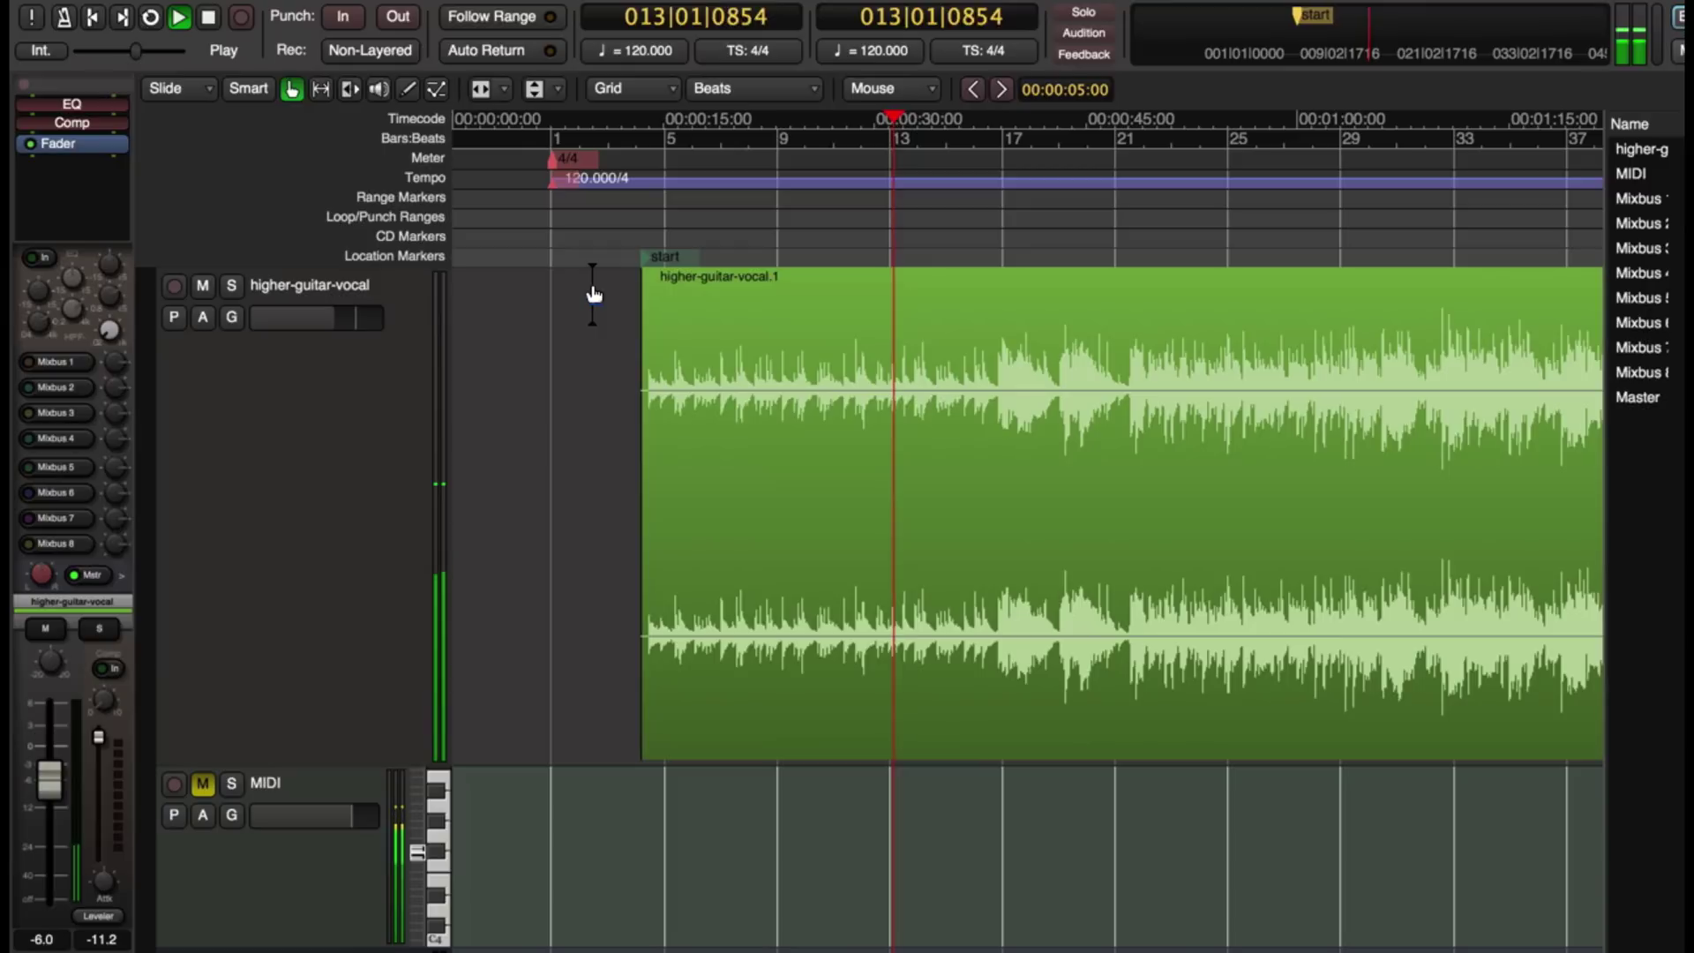
key(space)
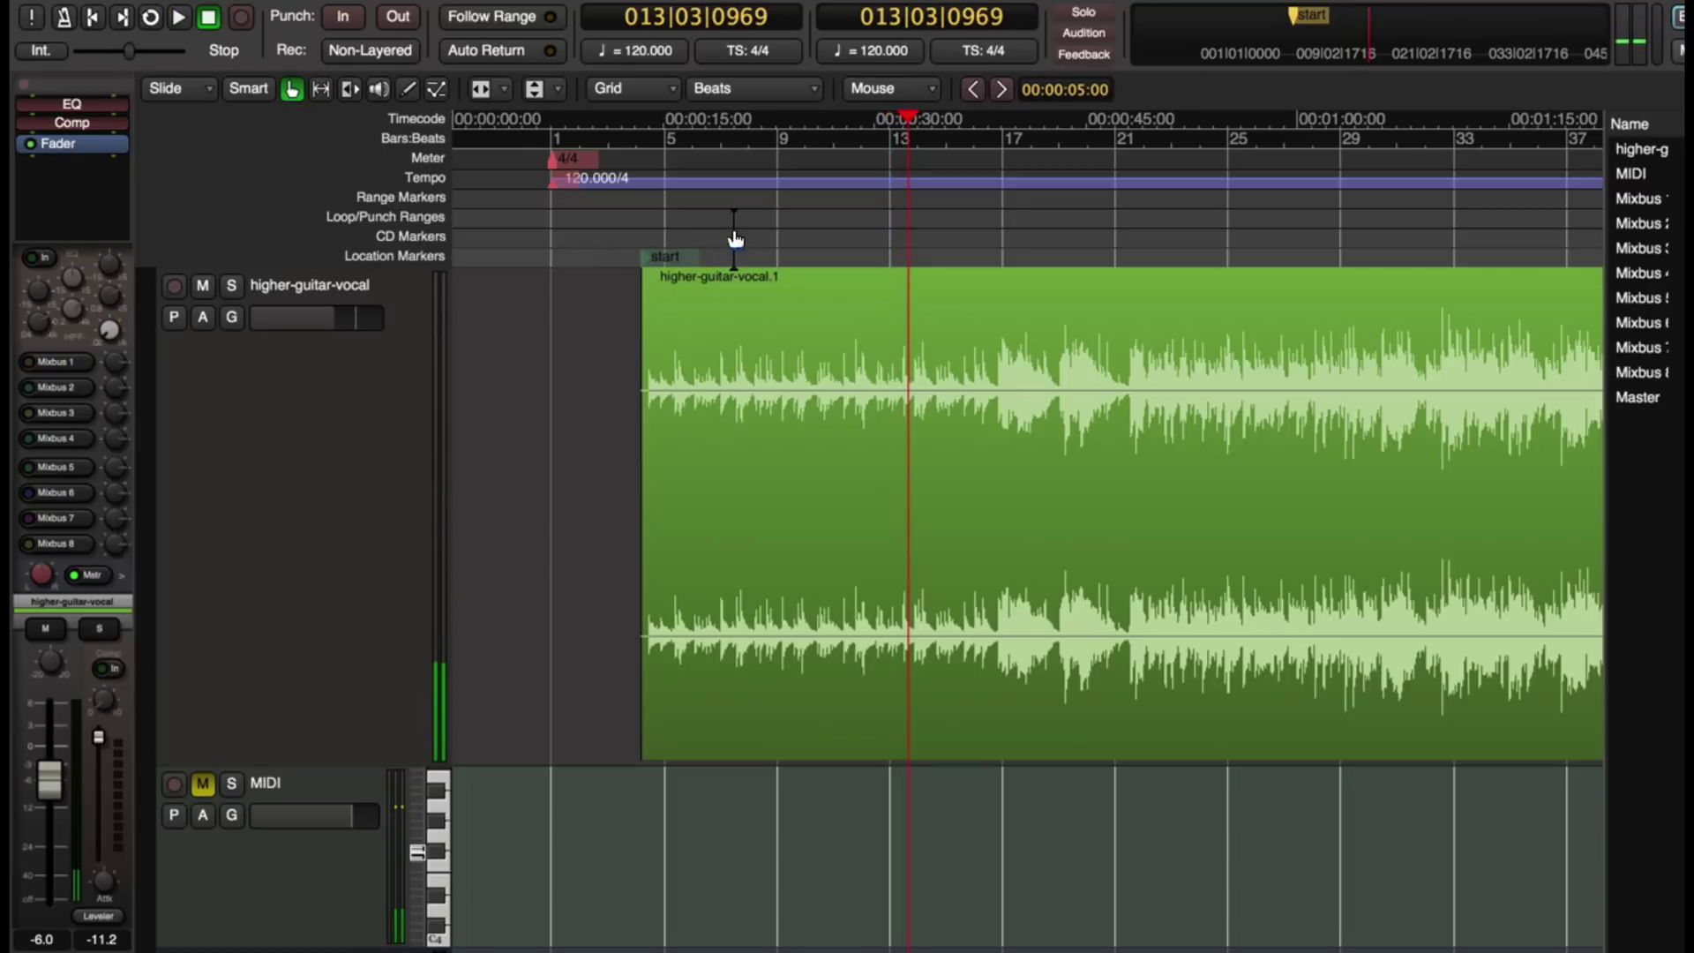
drag(666, 258, 666, 262)
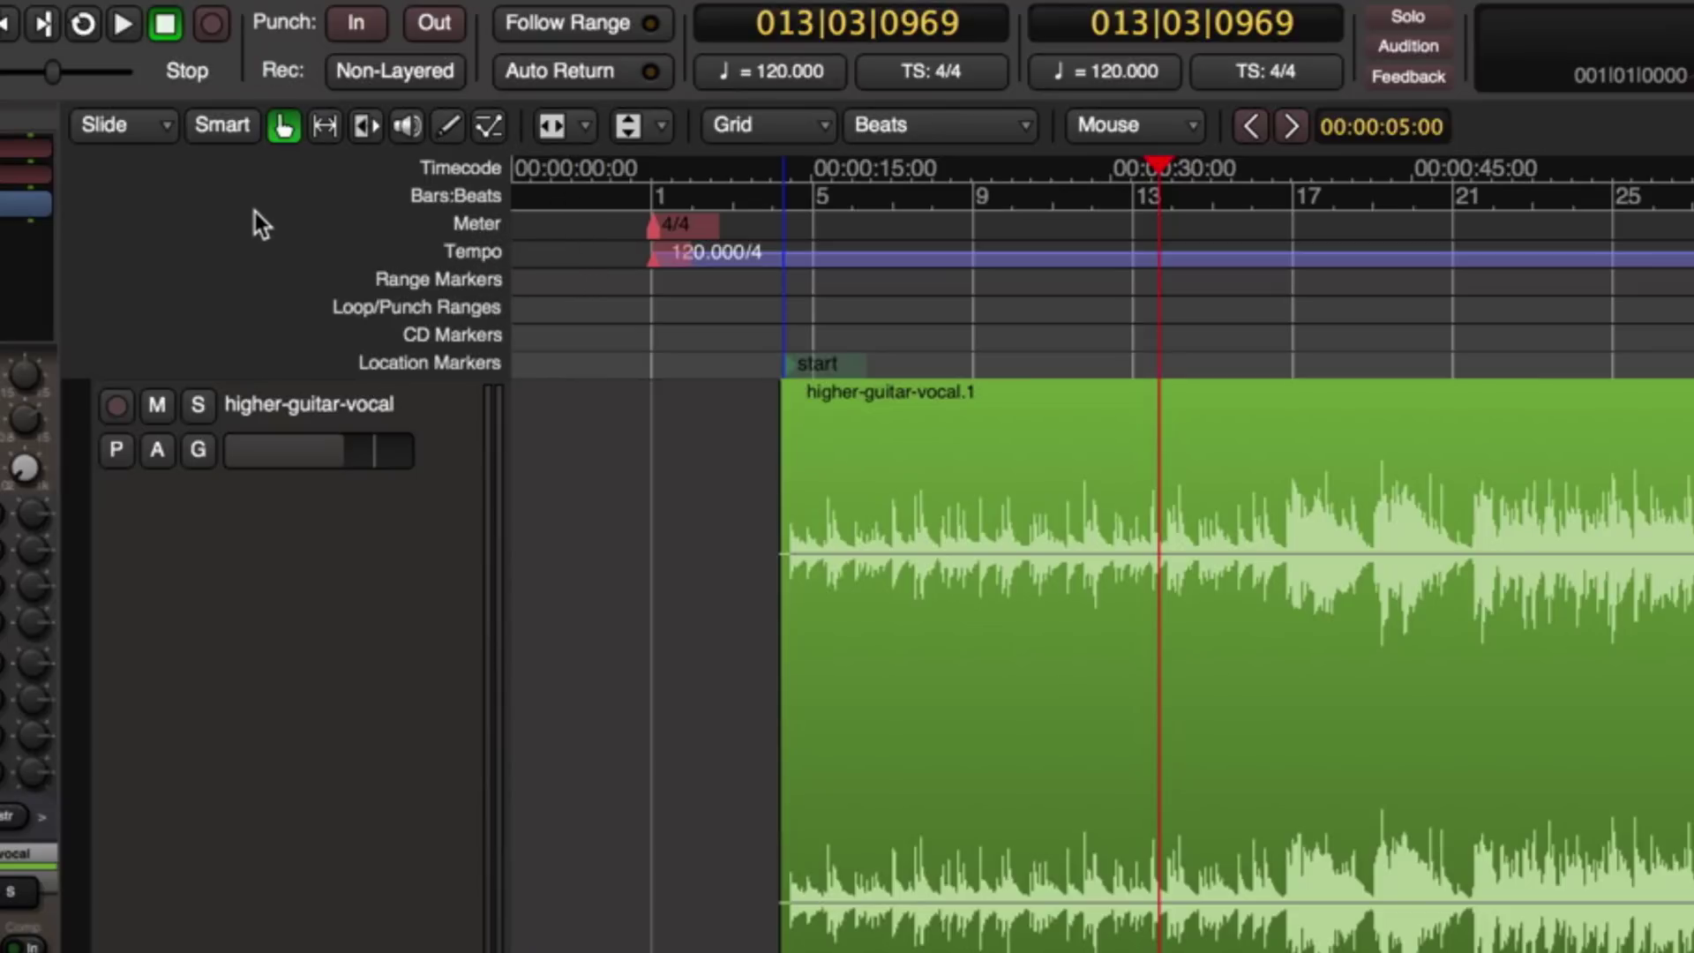
Drag the bar 1 tempo and meter marker (120 bpm, 4/4) to about 16 seconds
right_click(279, 257)
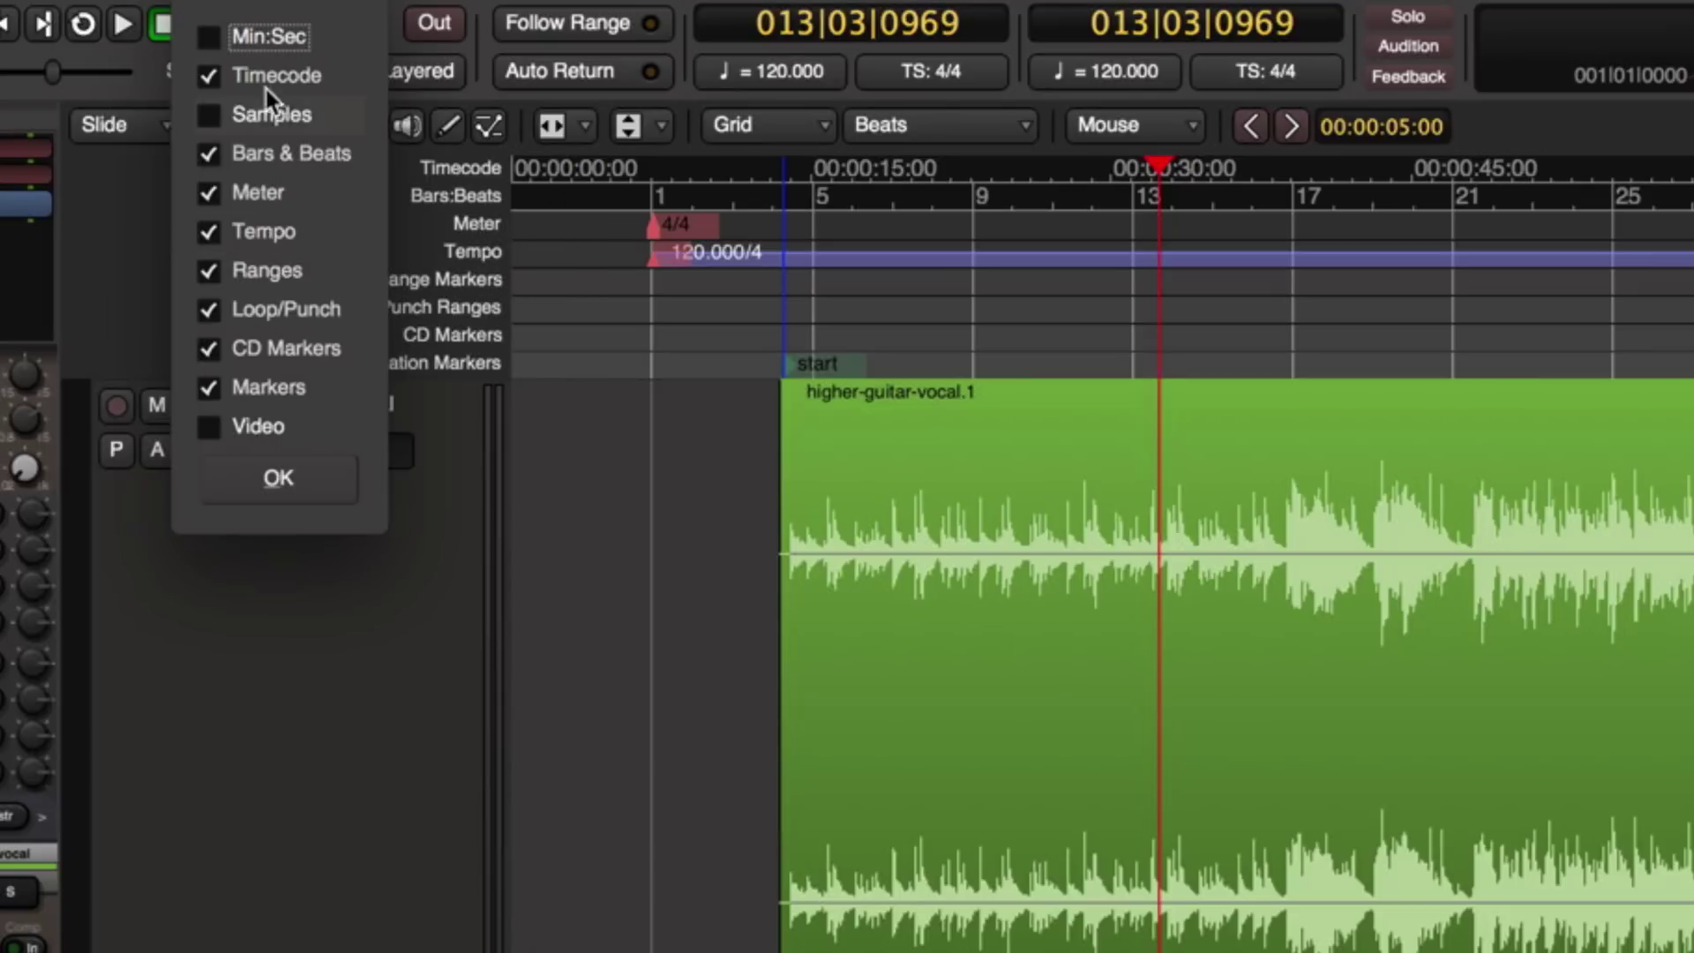
click(276, 492)
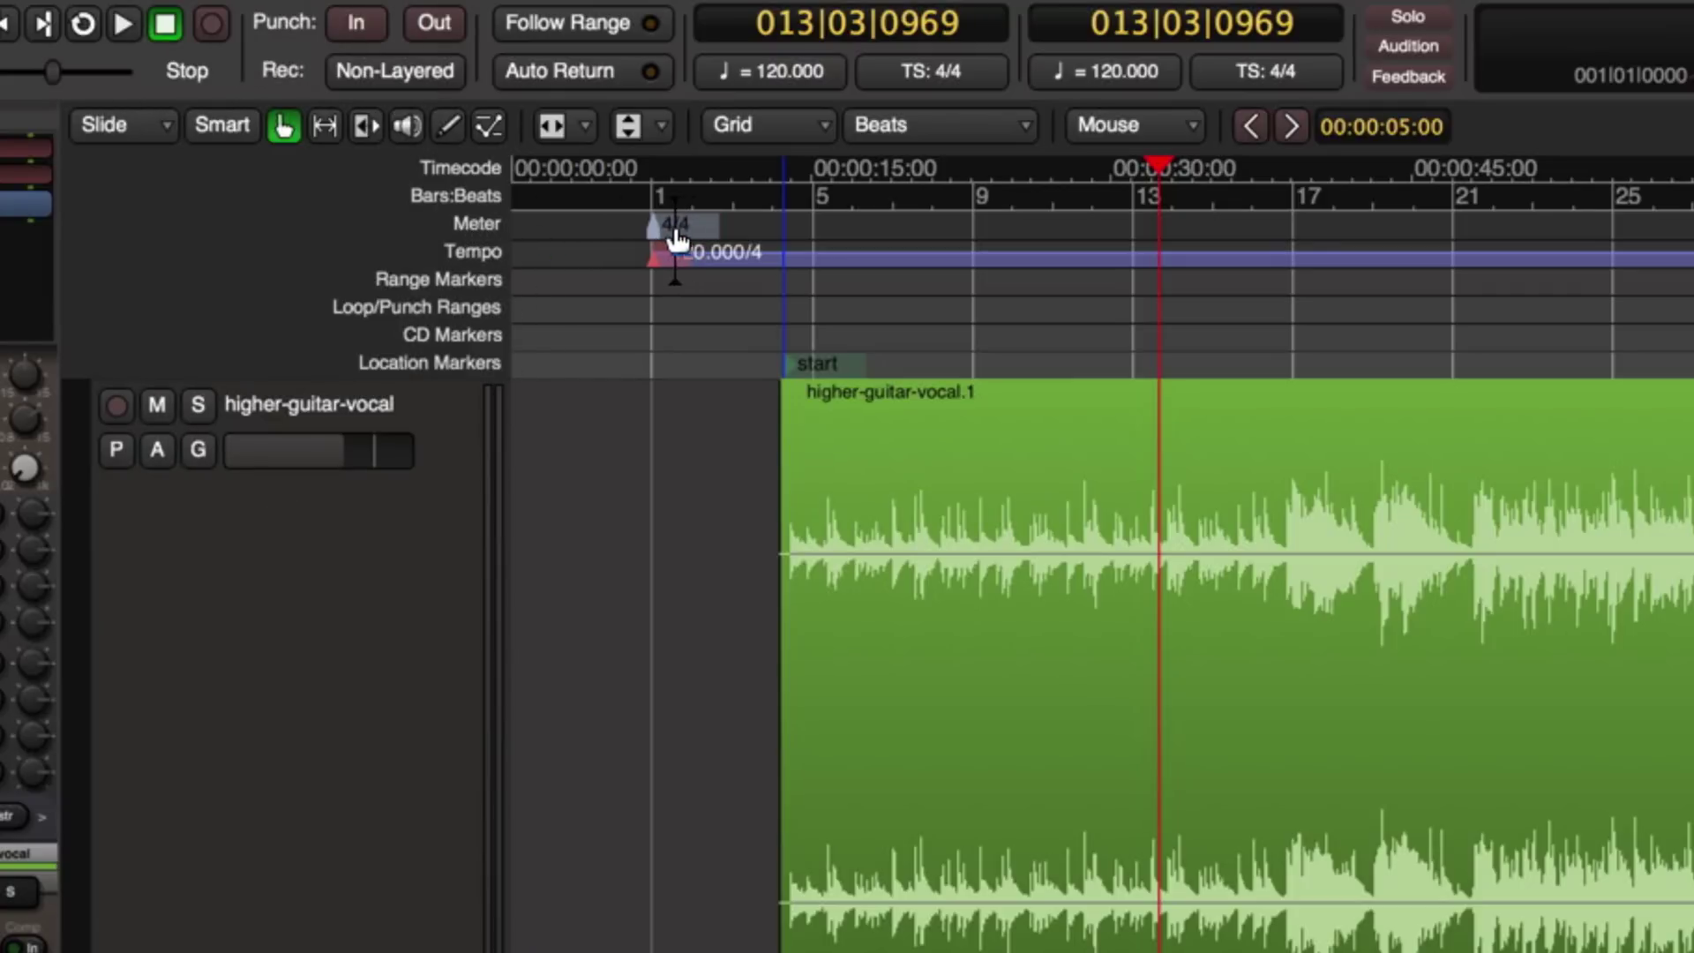
mouse_move(654, 239)
mouse_down()
mouse_move(936, 240)
mouse_move(901, 238)
mouse_up()
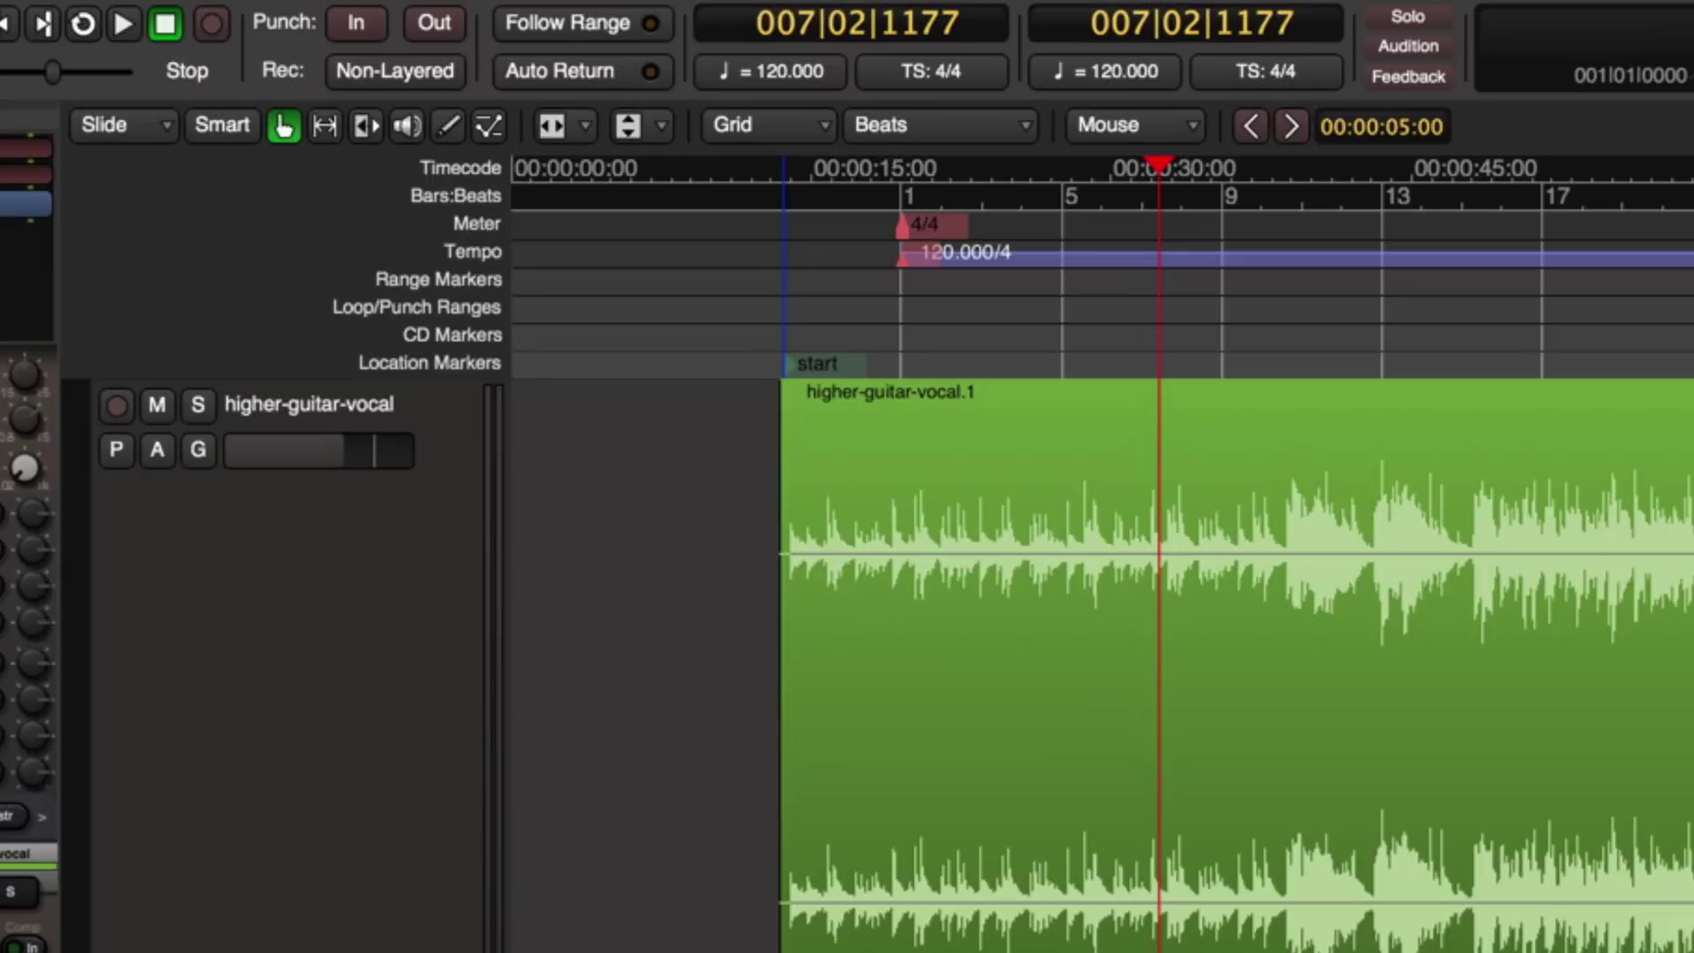
mouse_move(935, 235)
mouse_down()
mouse_move(968, 235)
mouse_move(935, 232)
mouse_up()
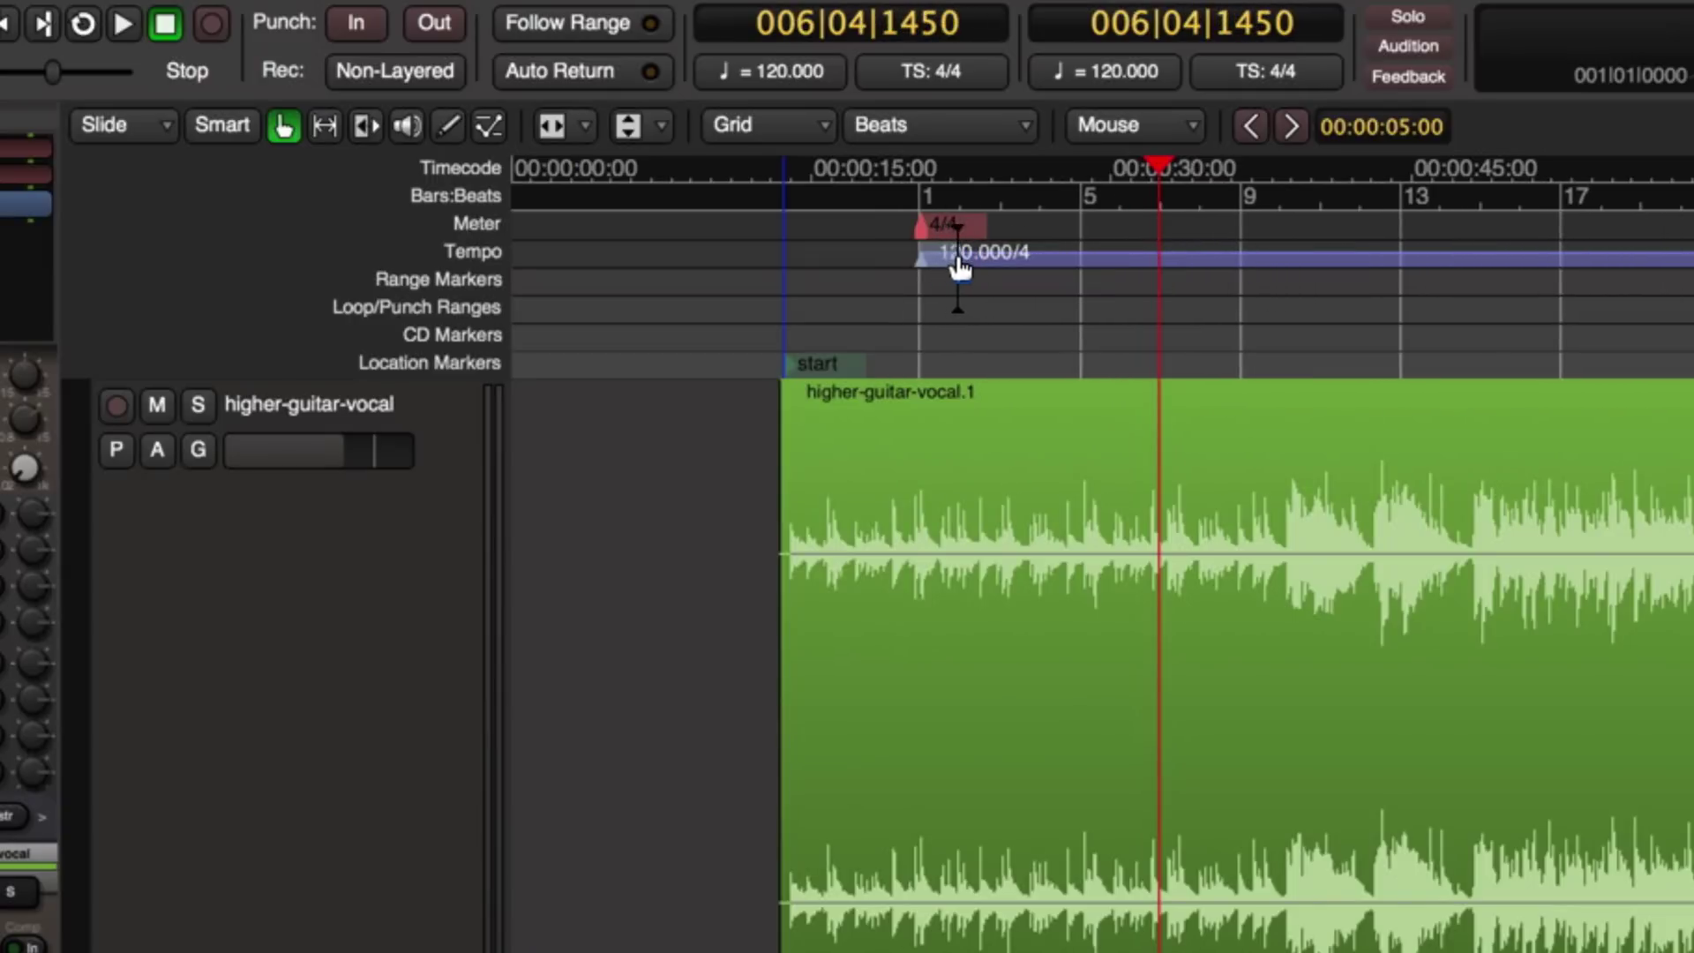
mouse_move(956, 231)
mouse_down()
mouse_move(848, 250)
mouse_move(1030, 250)
mouse_move(878, 254)
mouse_up()
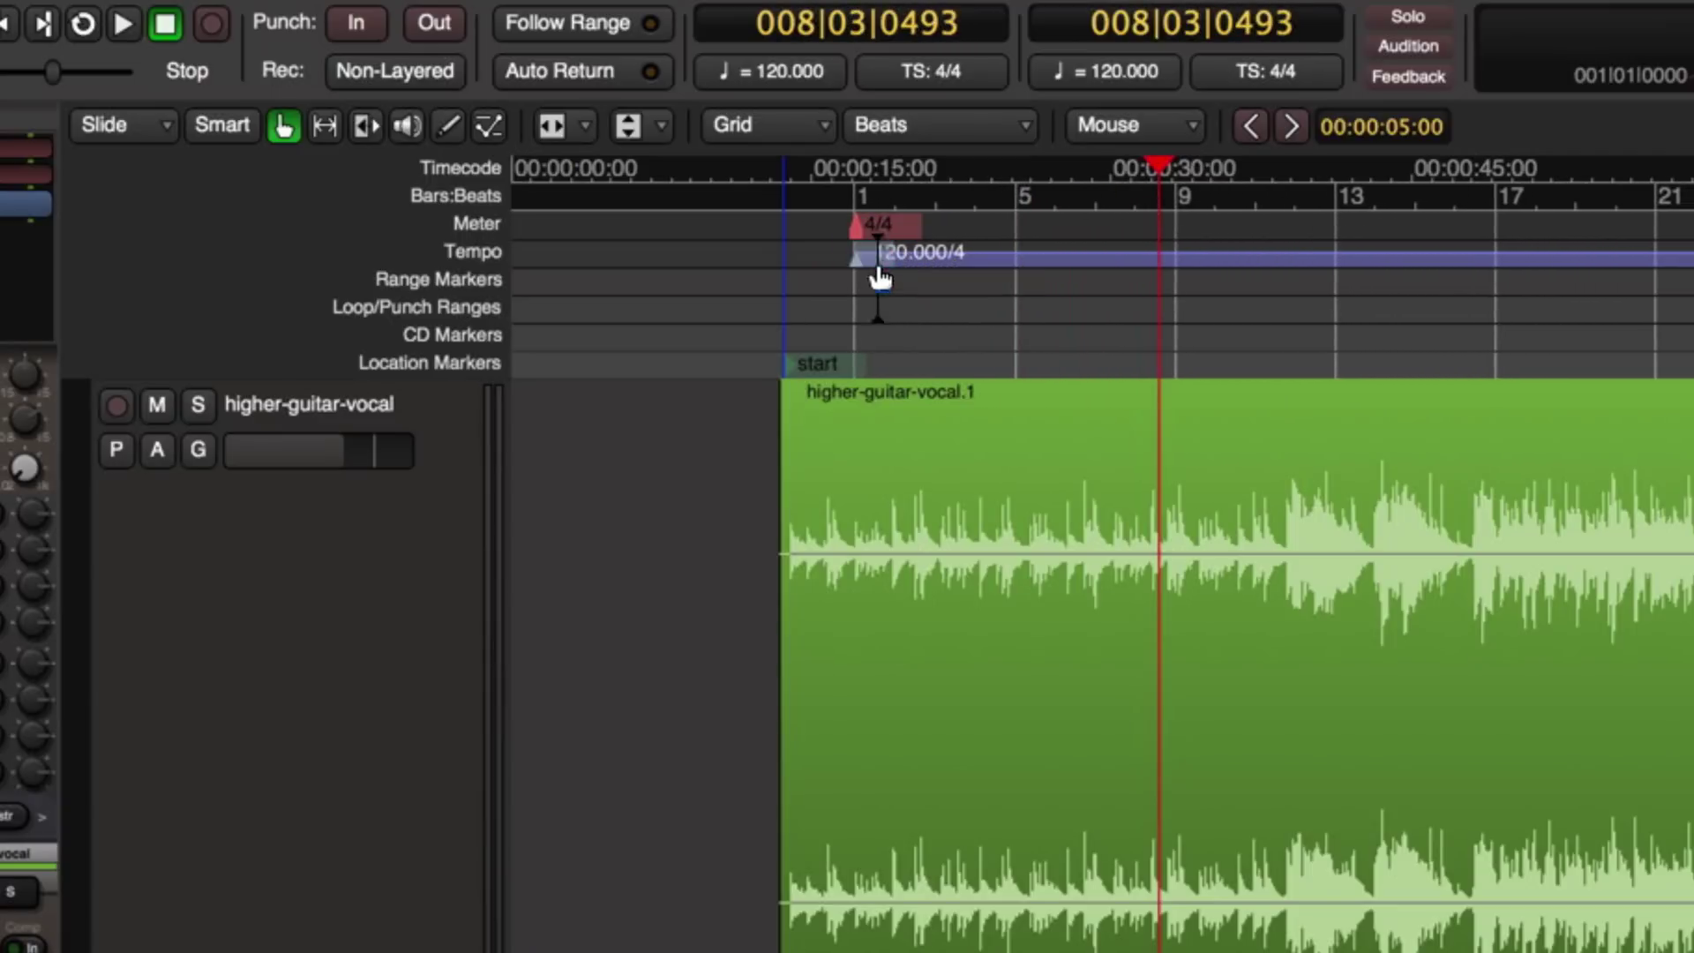
scroll(843, 463, up, 3)
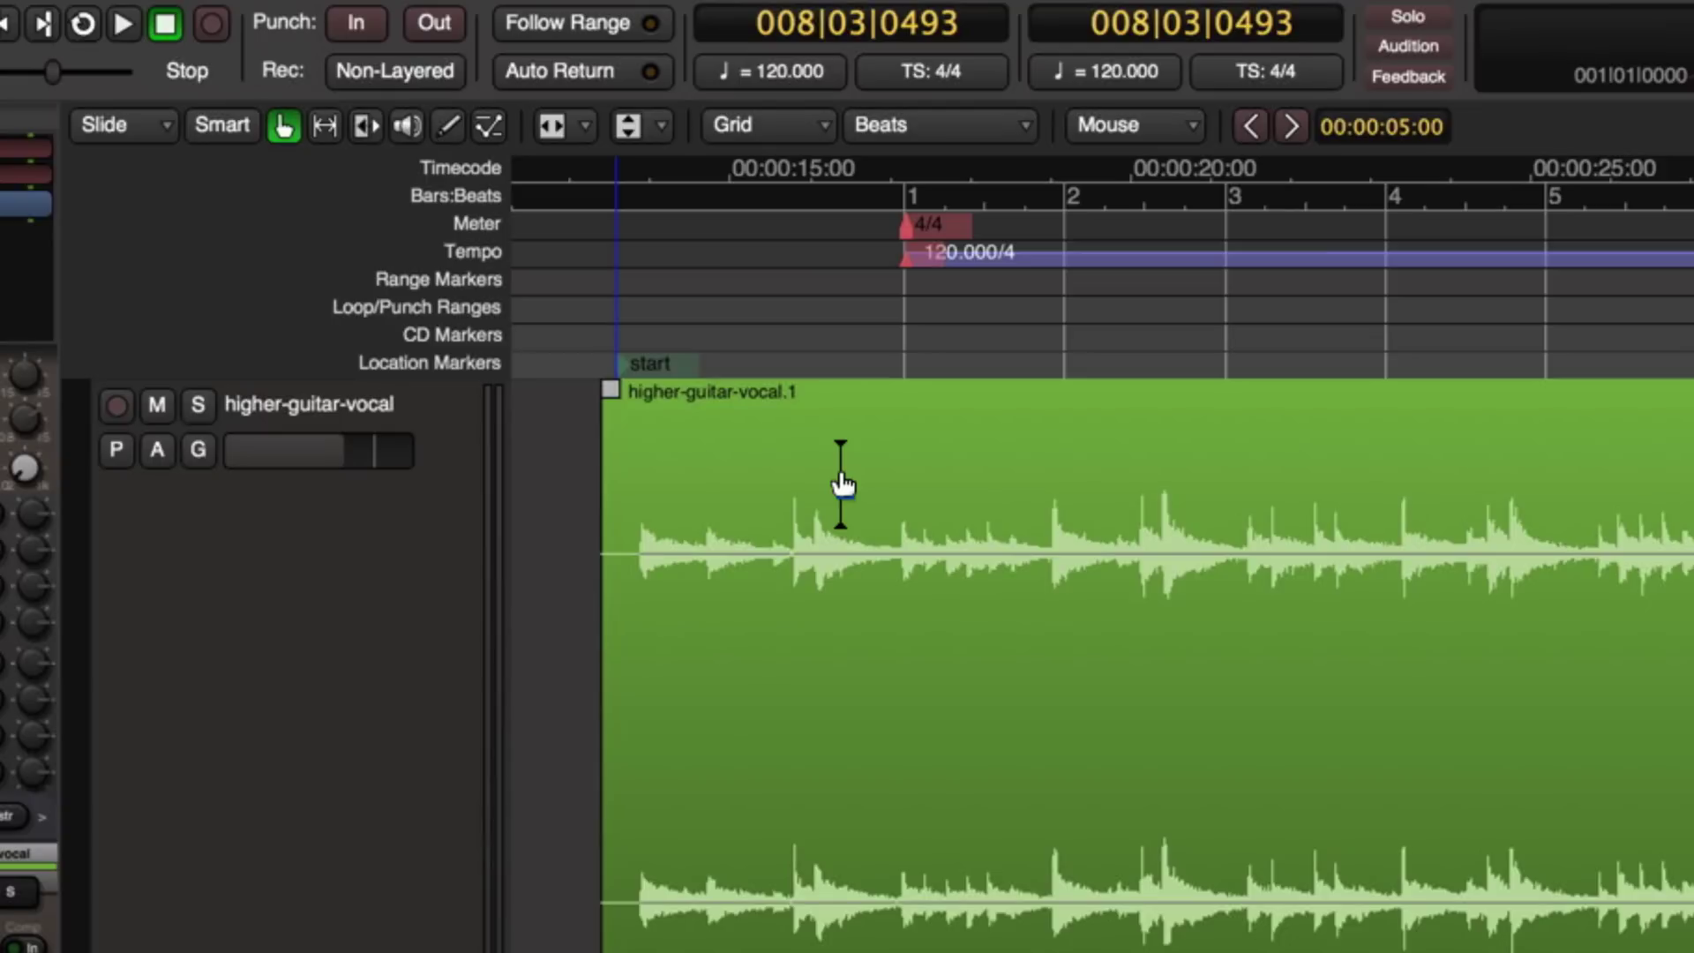
Pull bar 1 slightly earlier and uncheck Opaque under Gain for the higher-guitar-vocal region
click(931, 231)
mouse_move(935, 240)
mouse_down()
mouse_move(829, 239)
mouse_move(817, 256)
mouse_up()
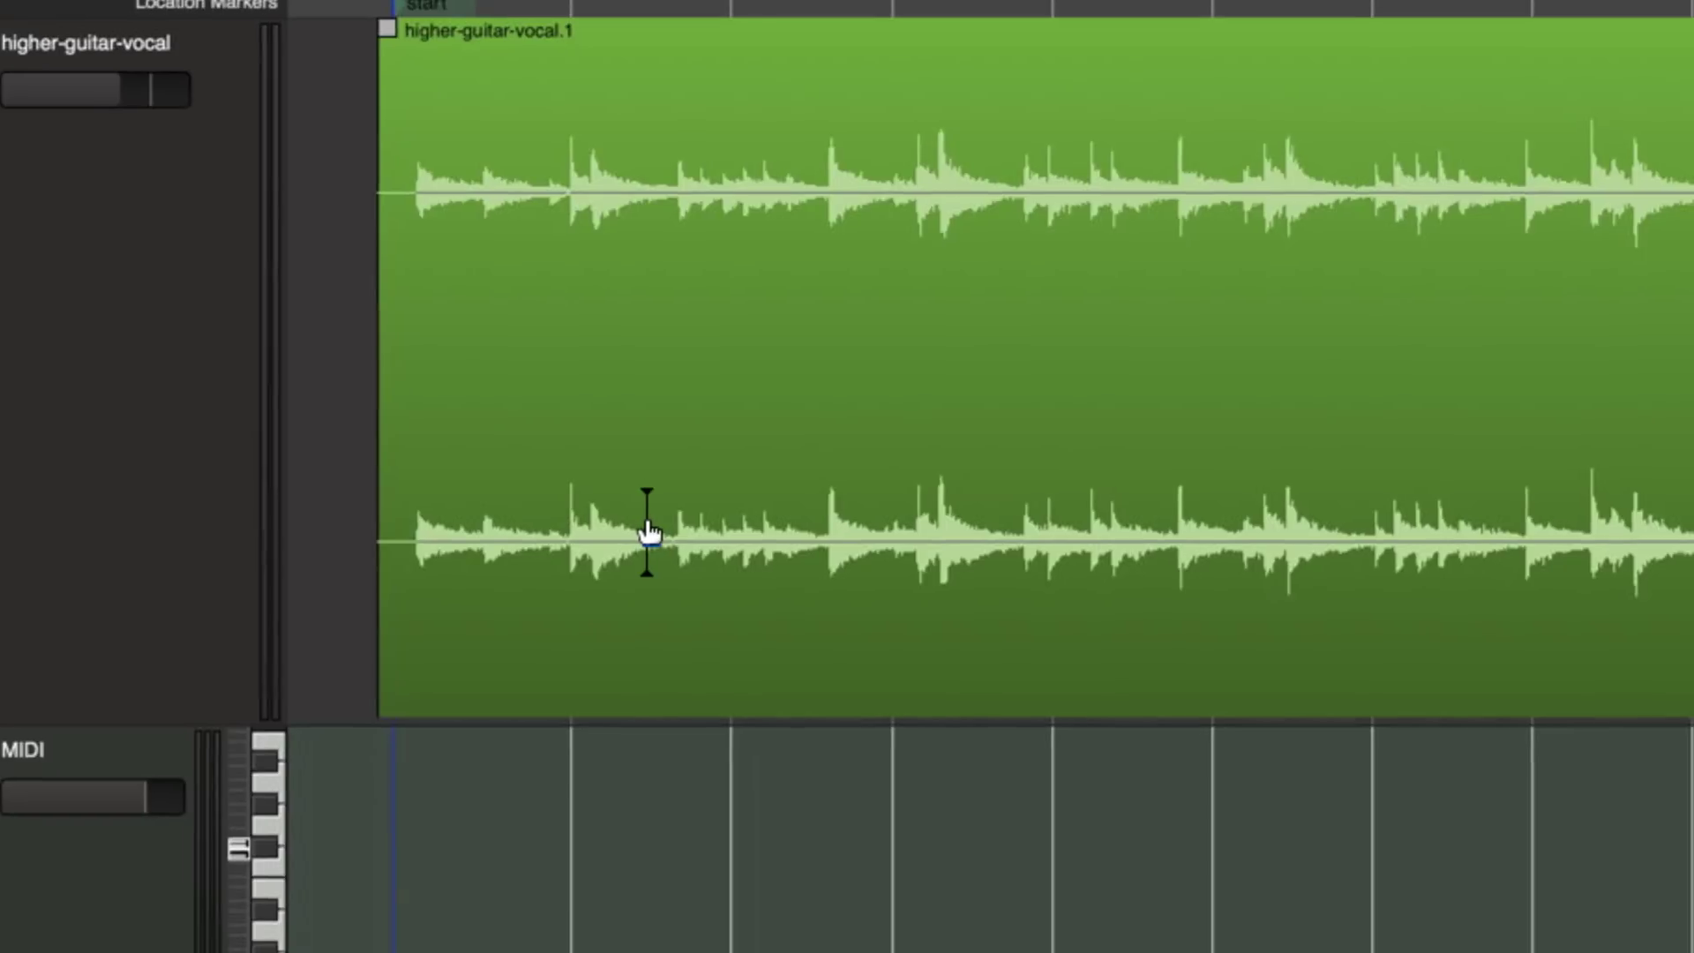
right_click(775, 730)
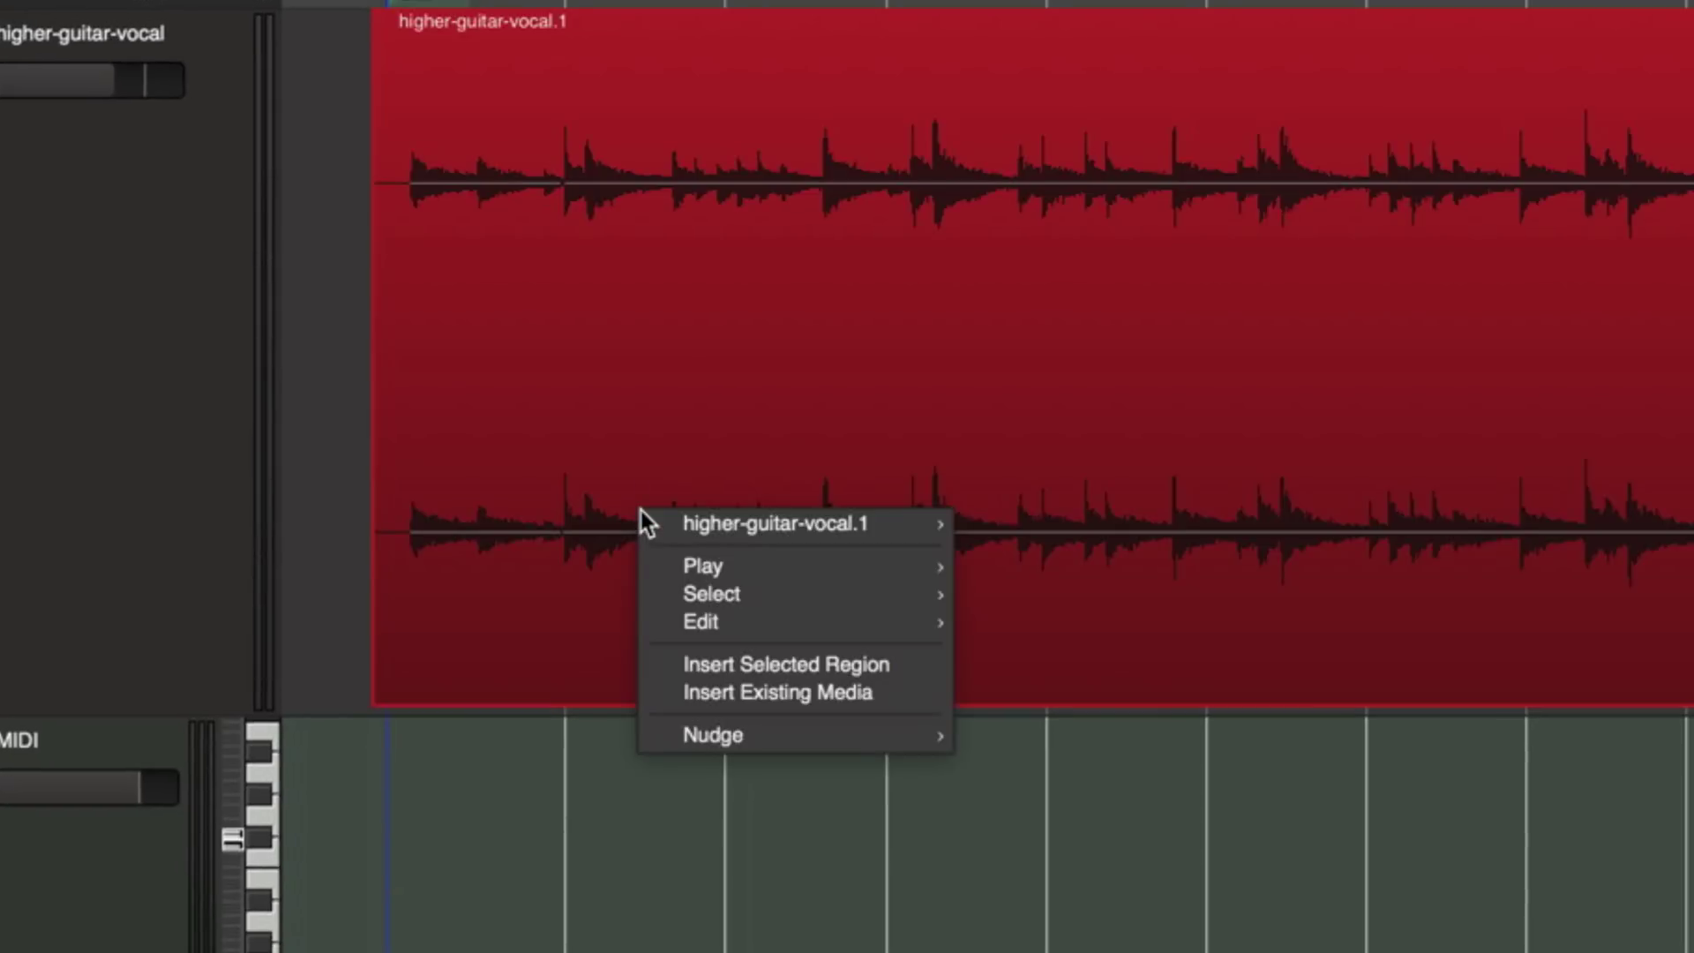
mouse_move(823, 526)
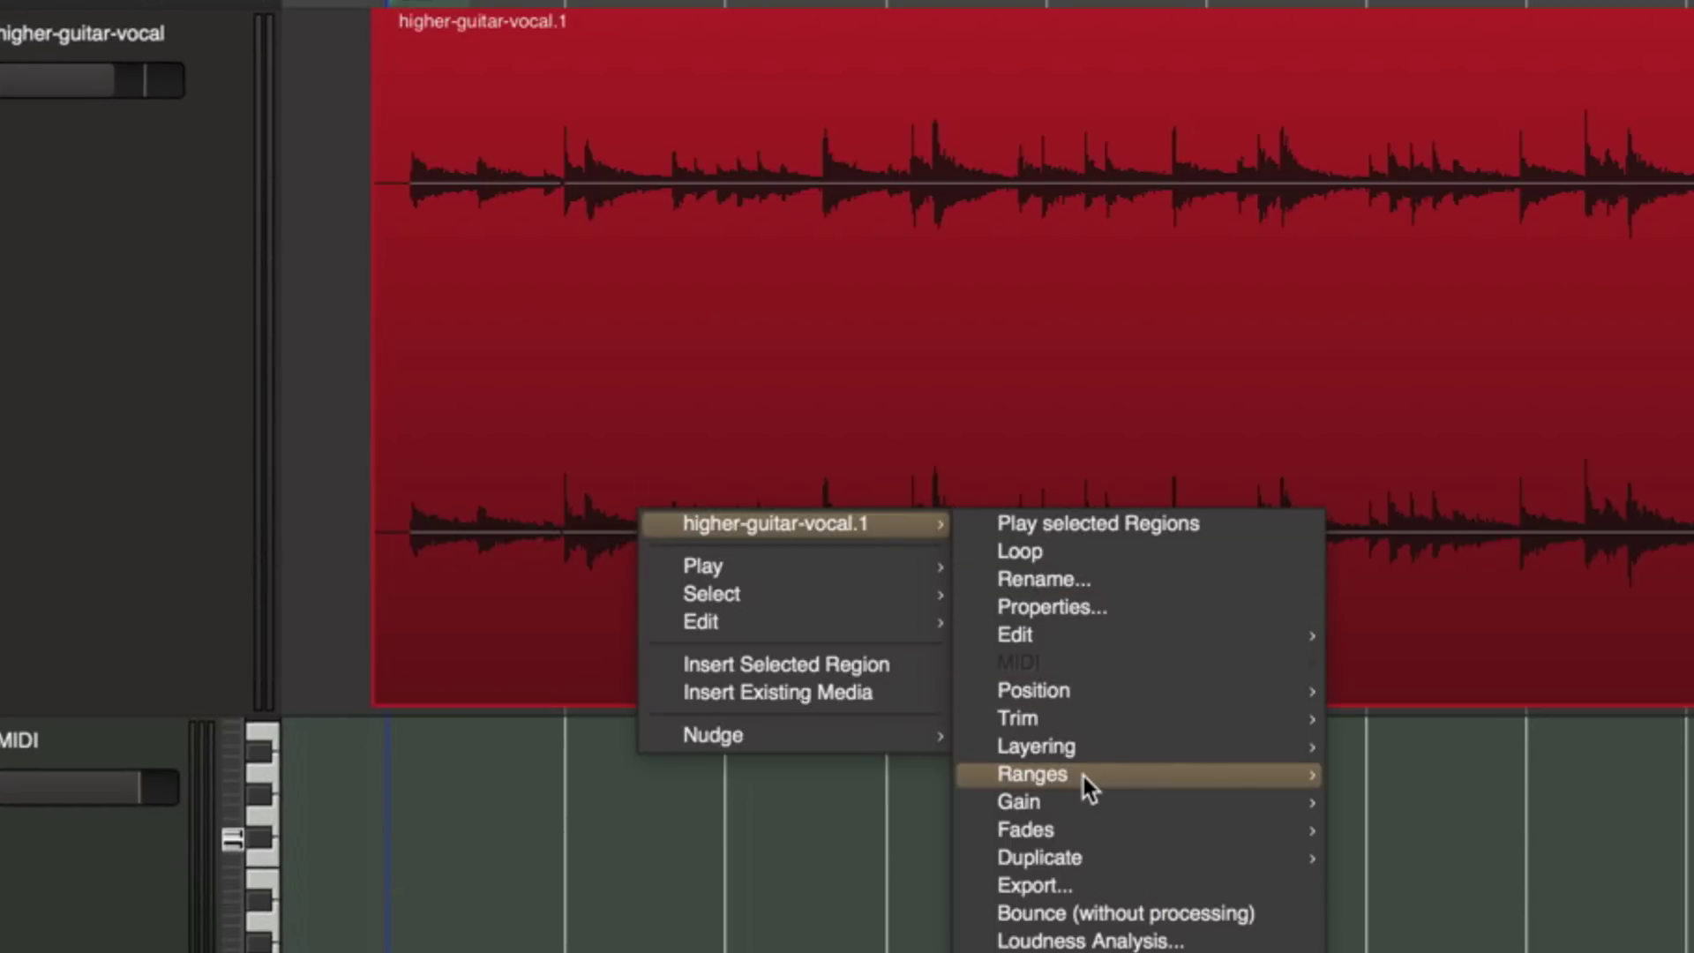
mouse_move(1264, 799)
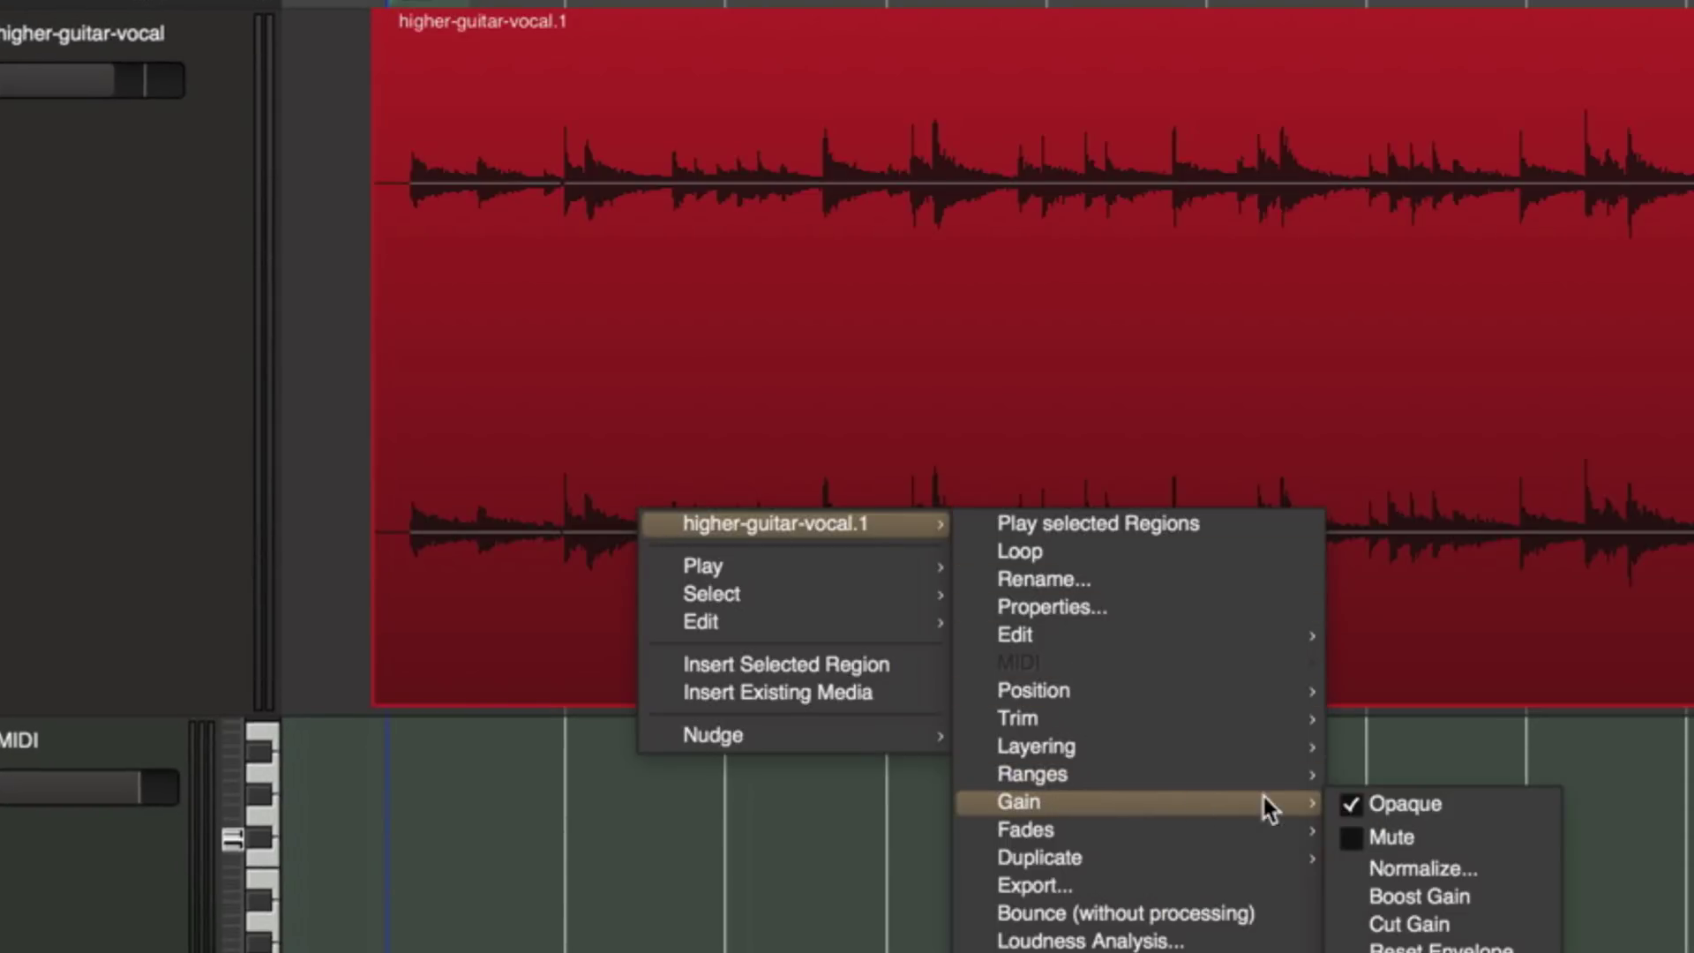
click(1359, 809)
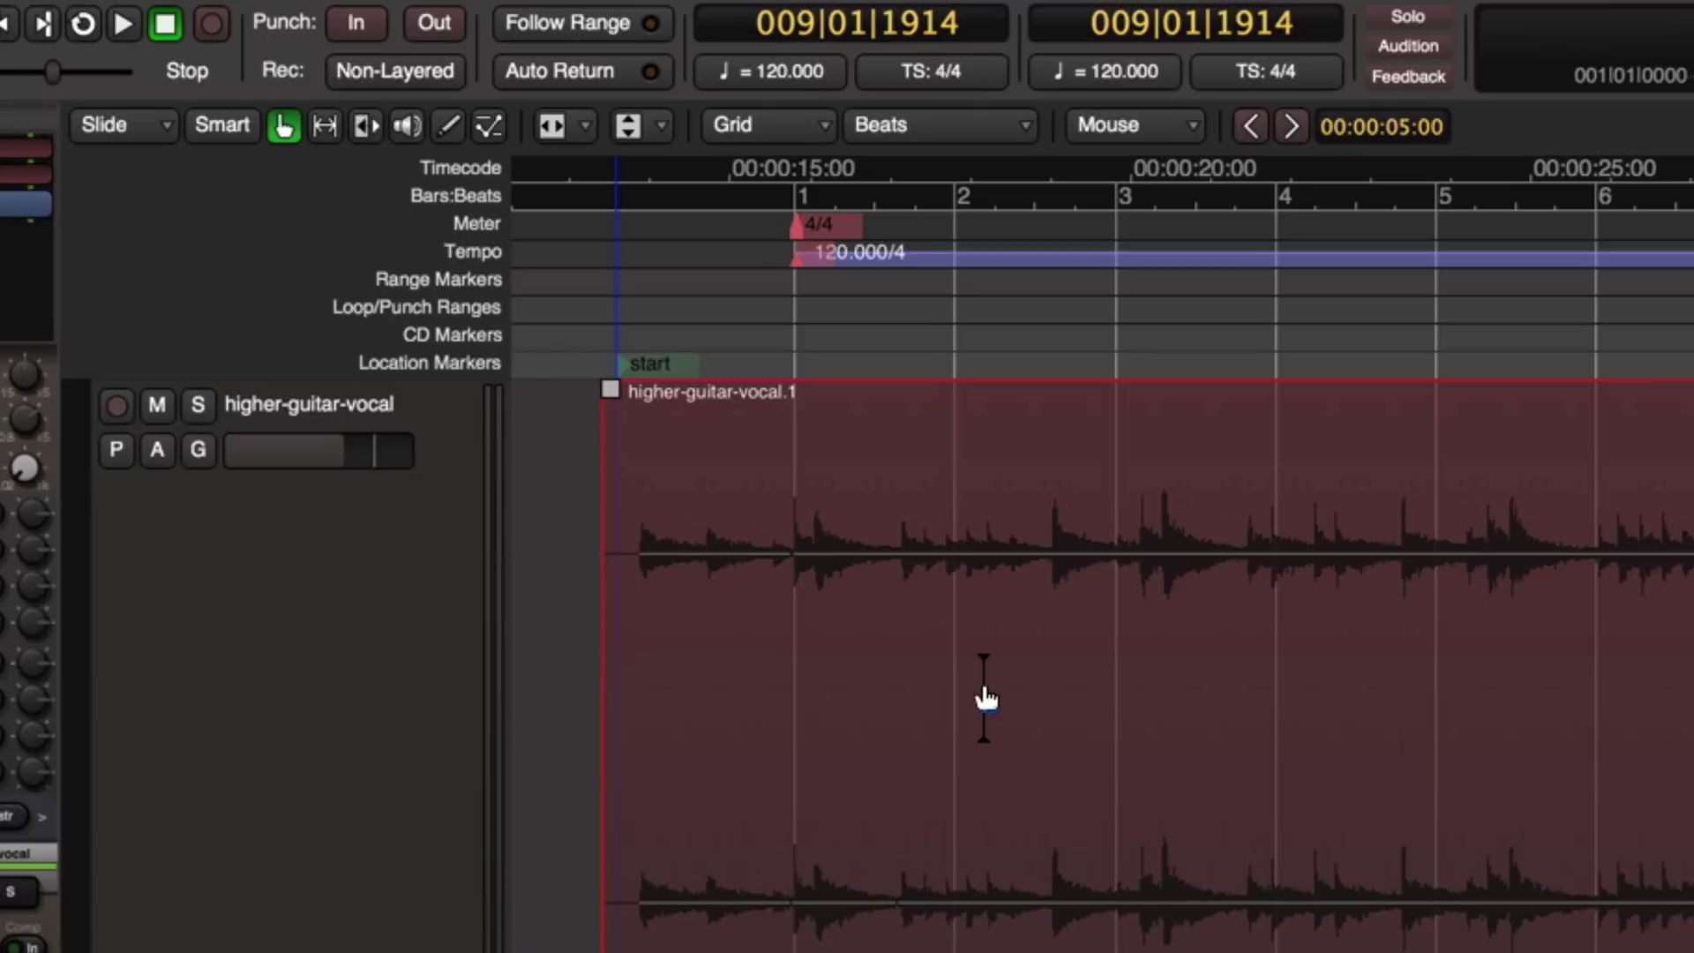
Drag the bar 1 markers to the higher-guitar-vocal region's start (~14 s) and play from bar 1
click(835, 232)
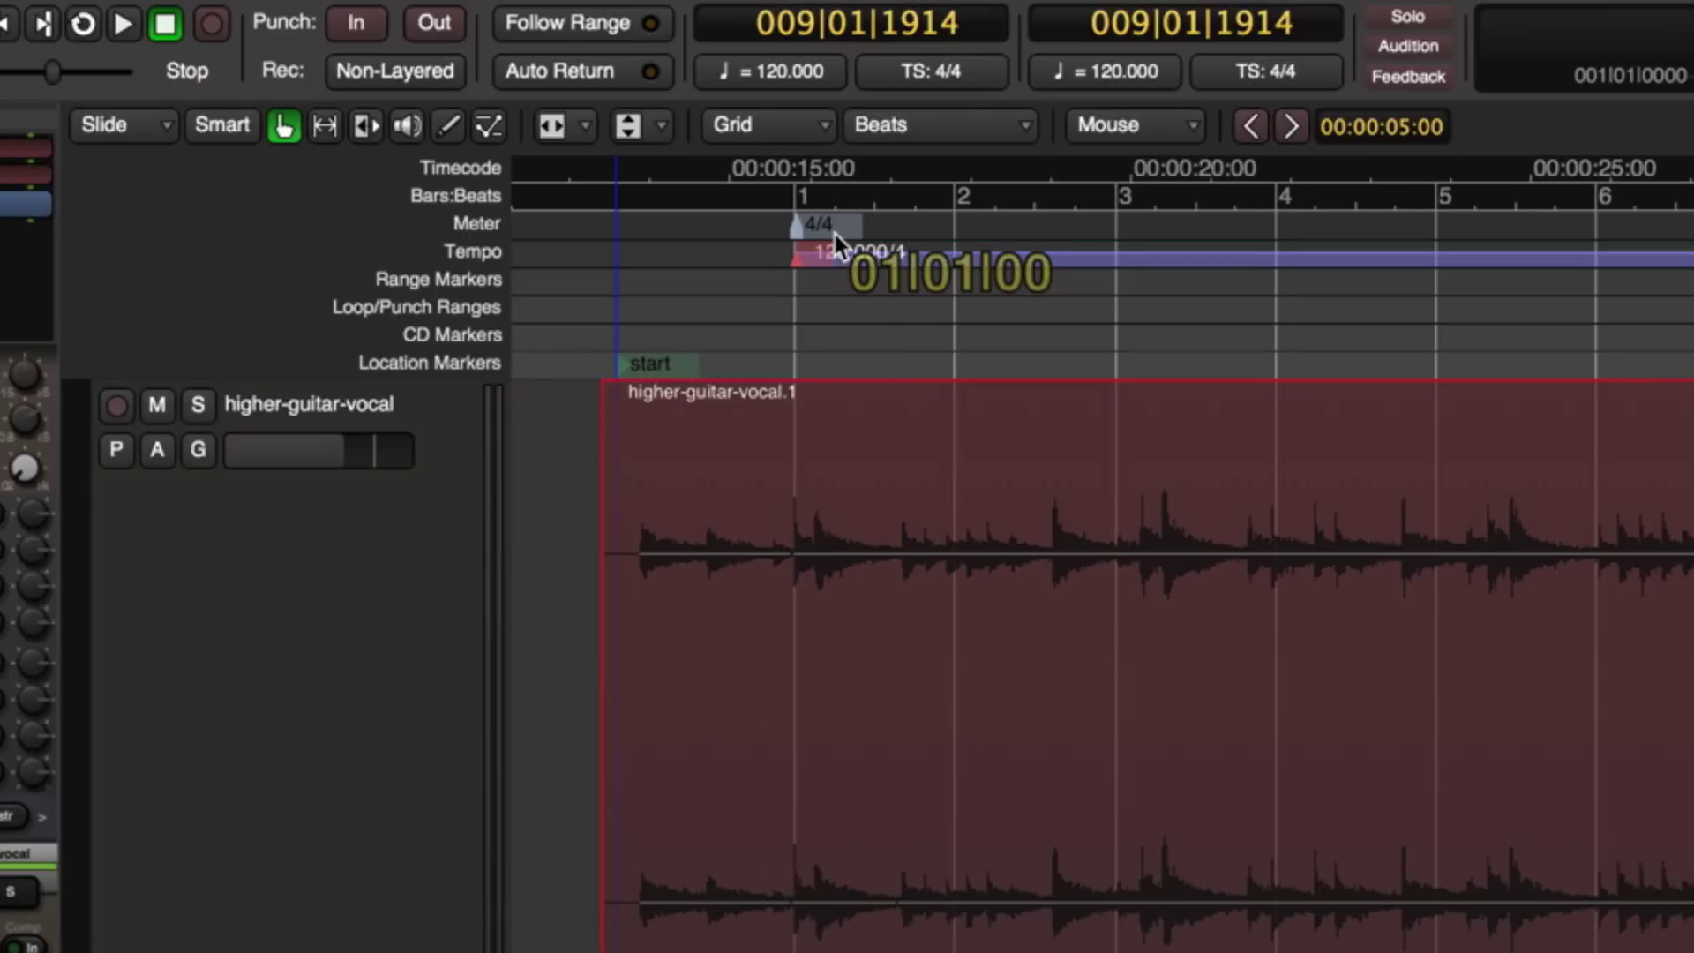
mouse_move(835, 234)
mouse_down()
mouse_move(918, 238)
mouse_move(798, 258)
mouse_move(777, 241)
mouse_move(832, 238)
mouse_up()
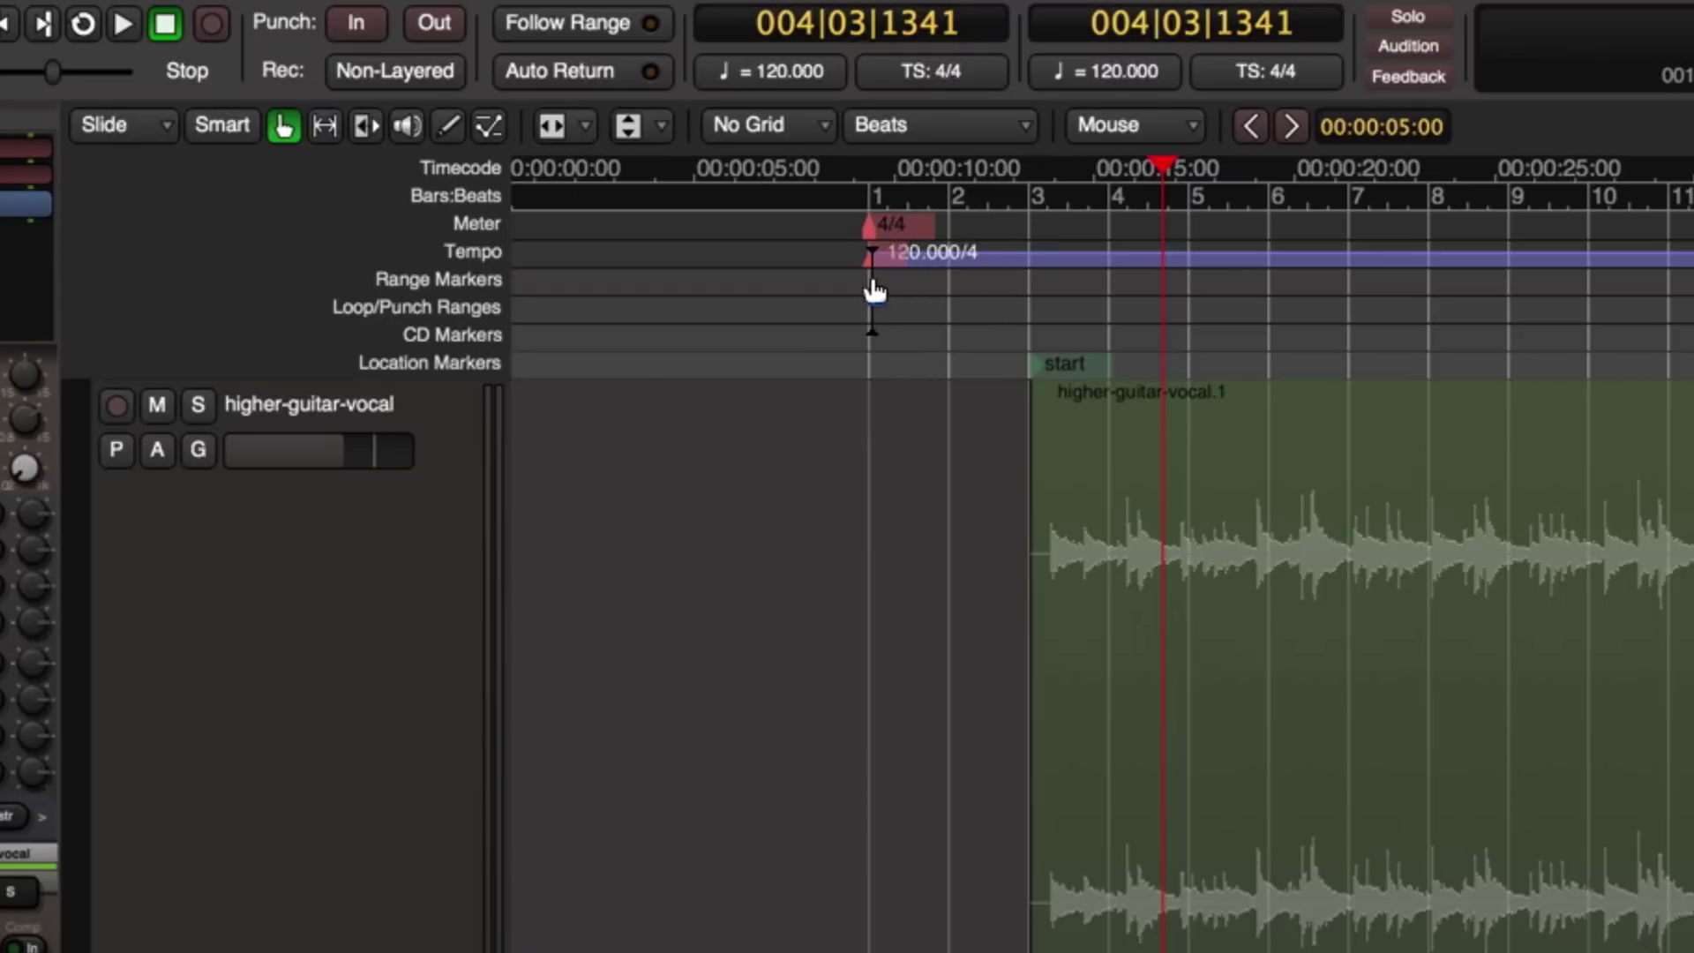
drag(892, 235, 1064, 215)
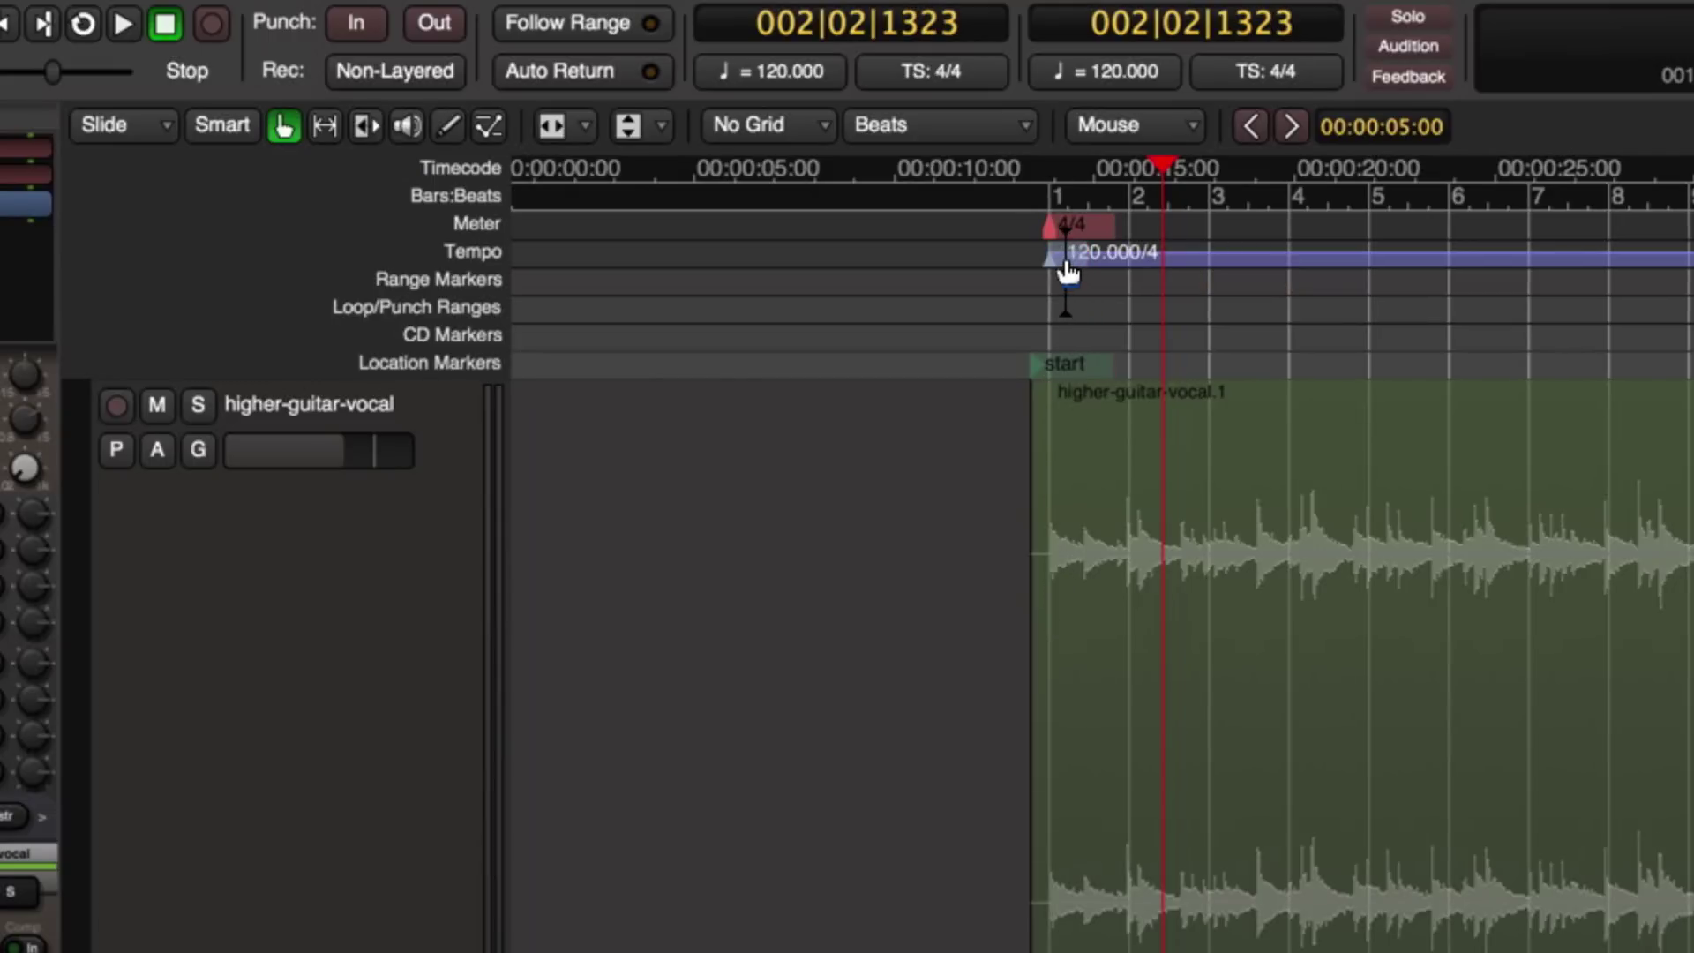
drag(1074, 296, 1026, 315)
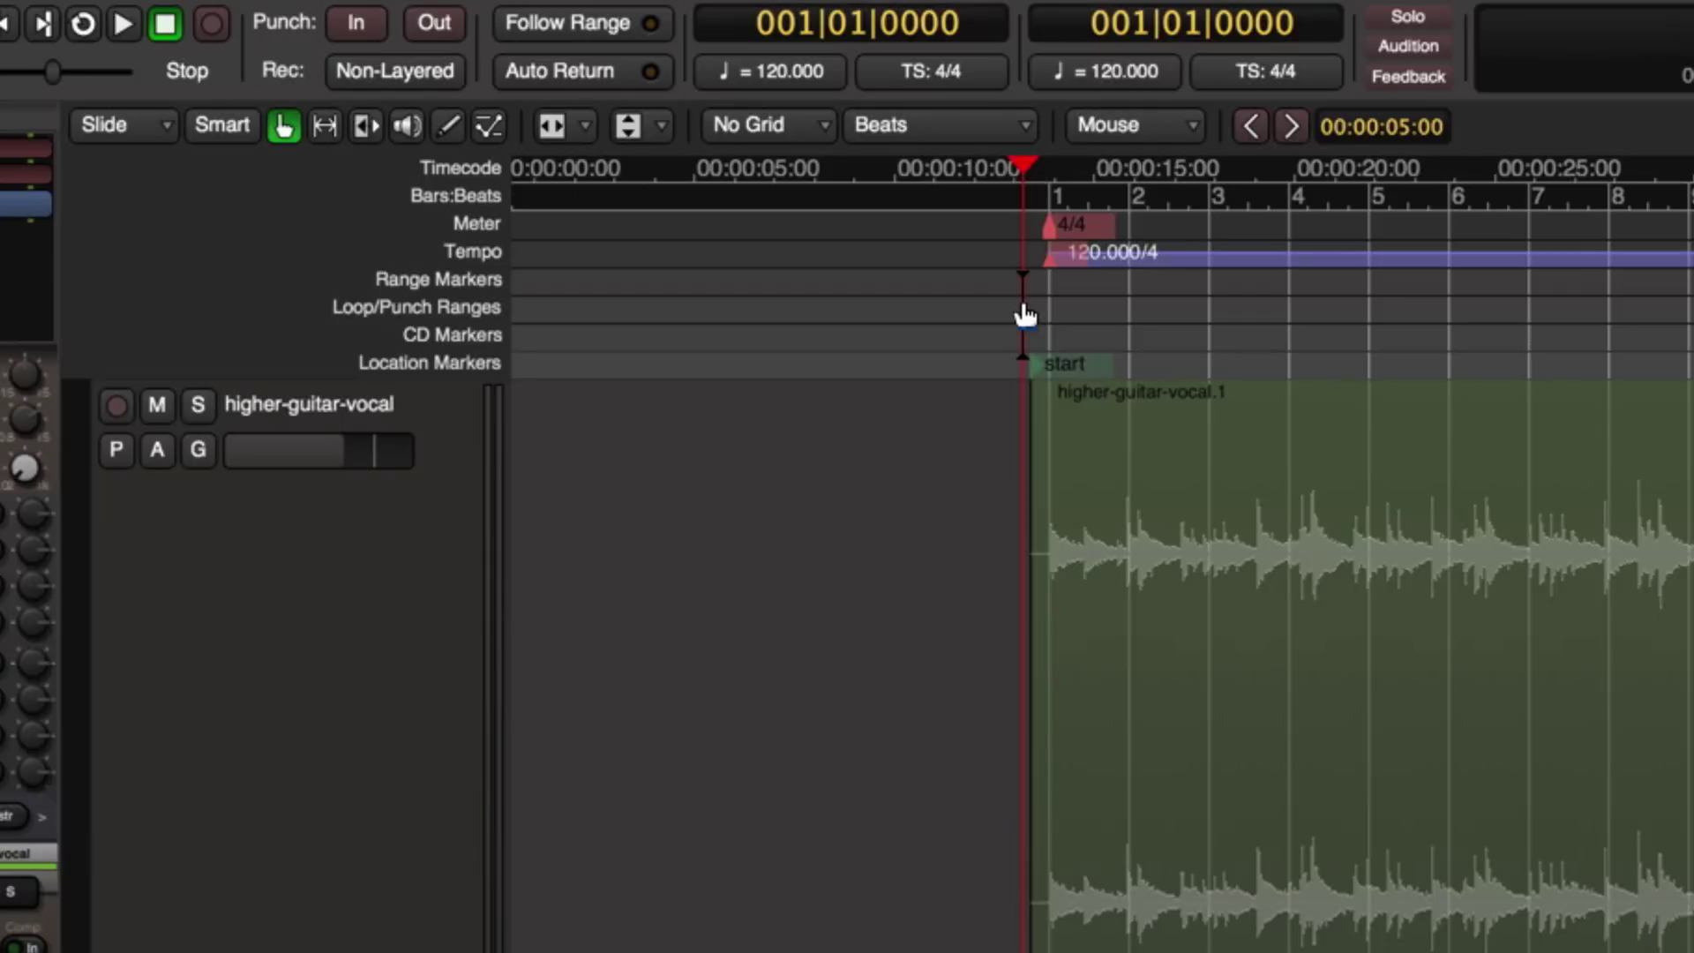
key(space)
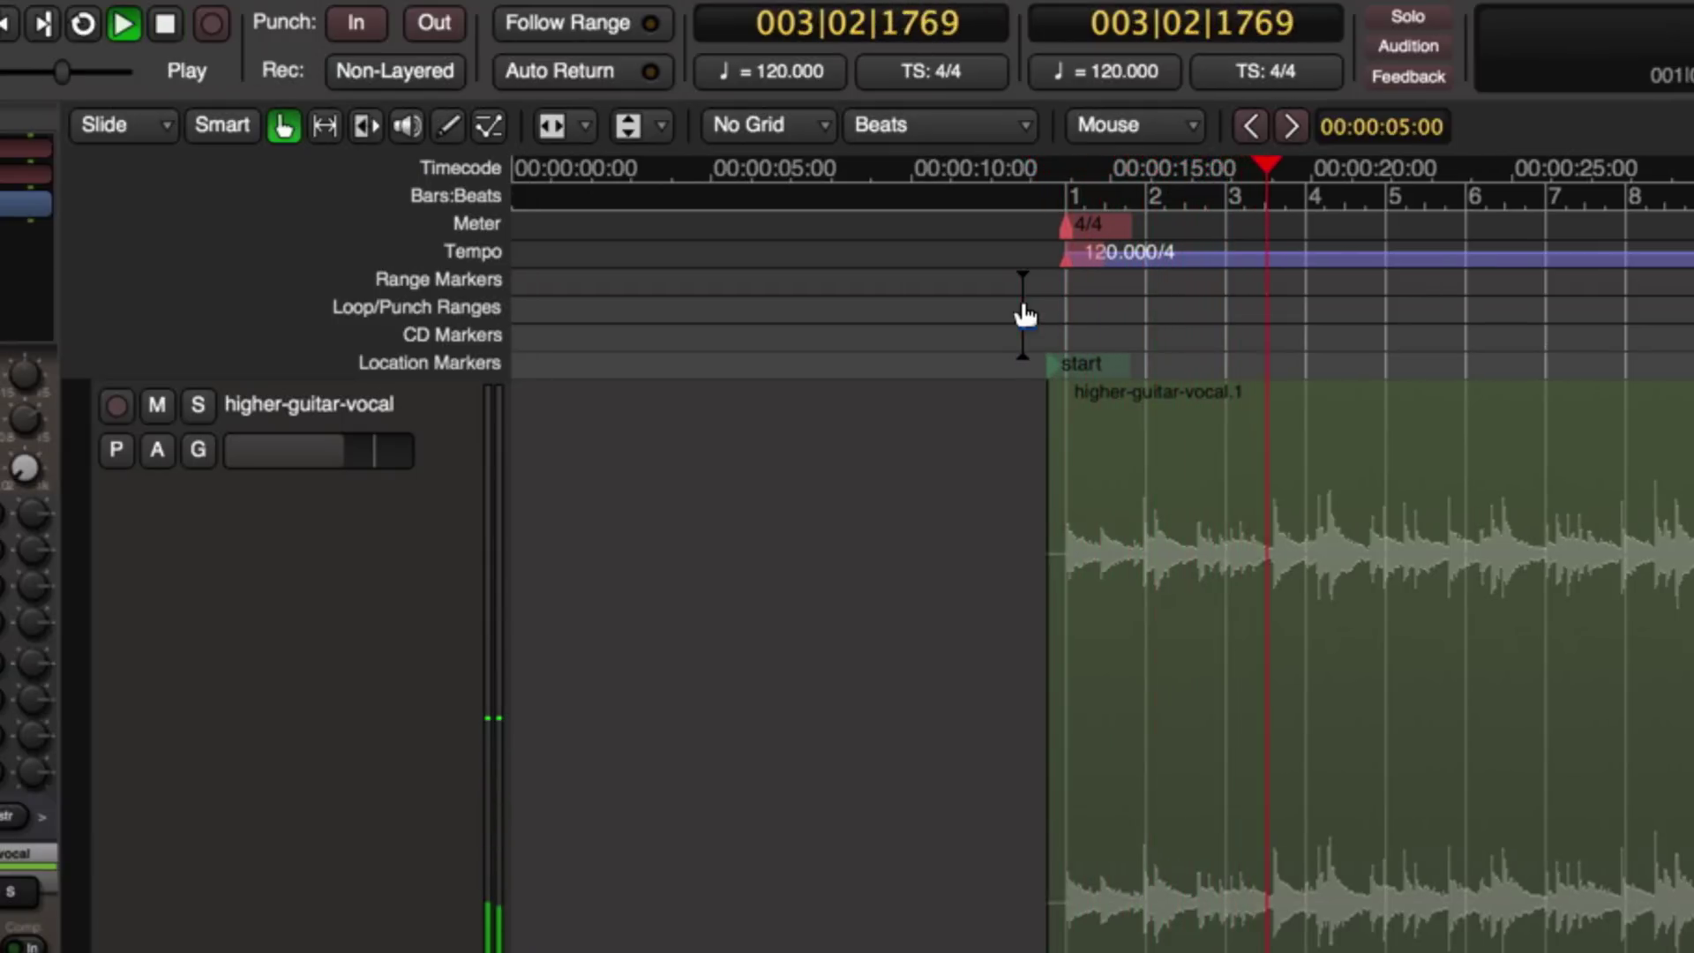
Zoom in and drag bar 1 onto the first downbeat transient near 18.5 seconds
key(space)
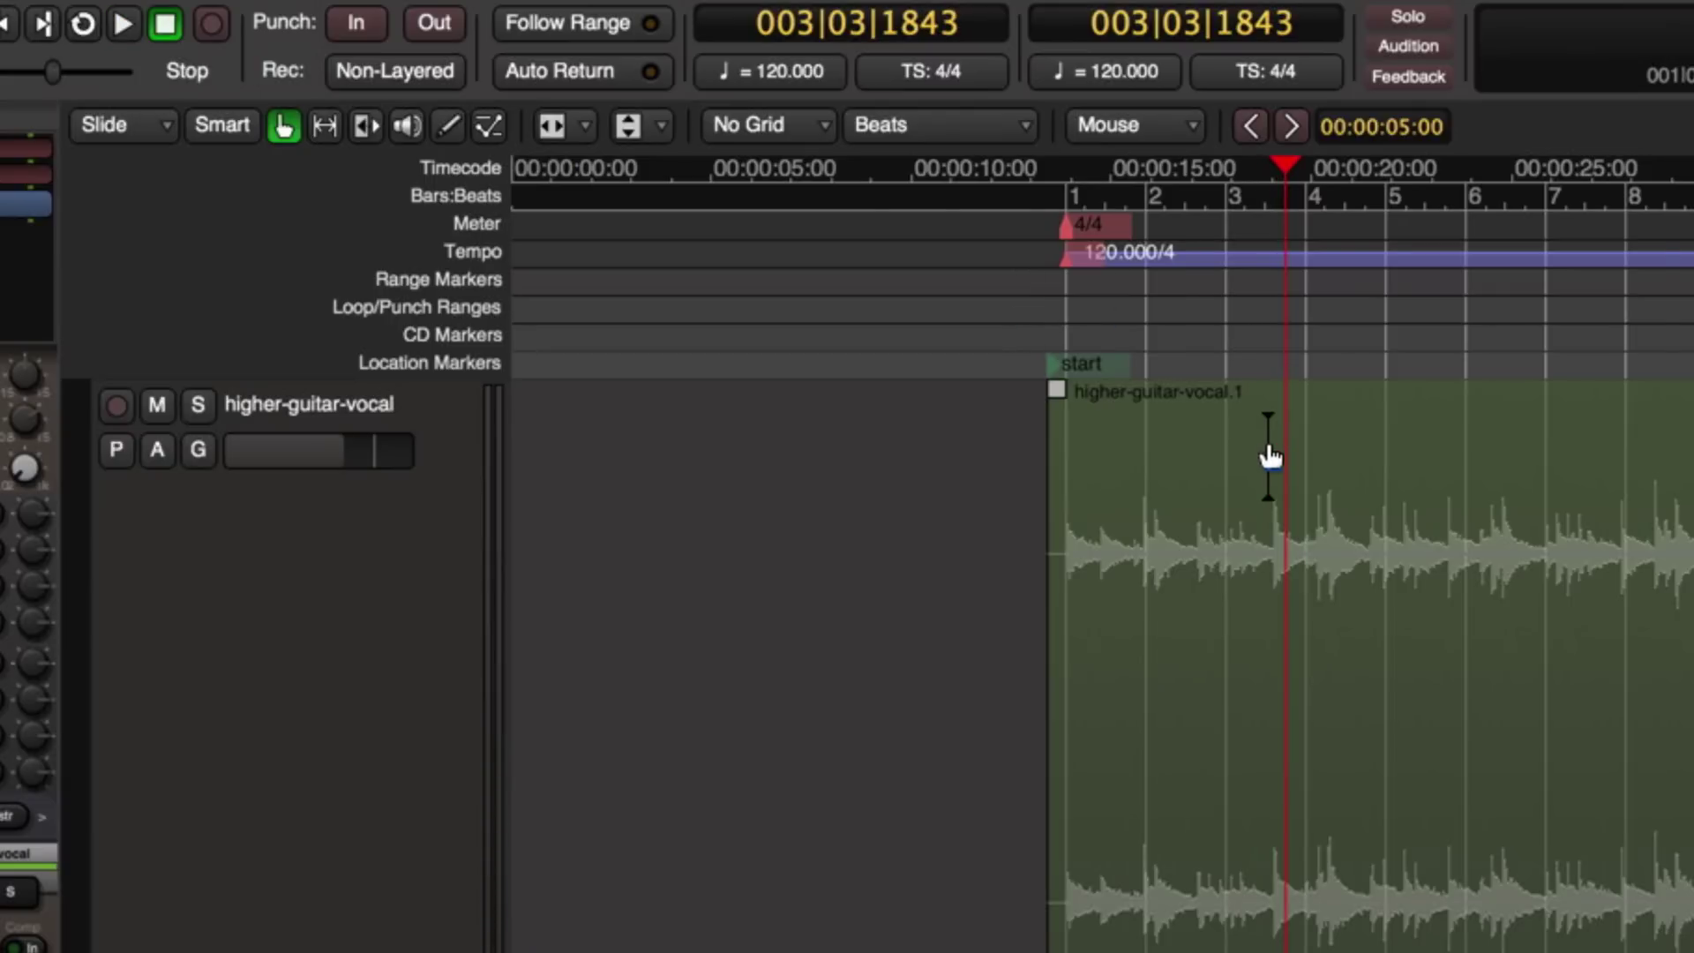
key(equal)
key(equal)
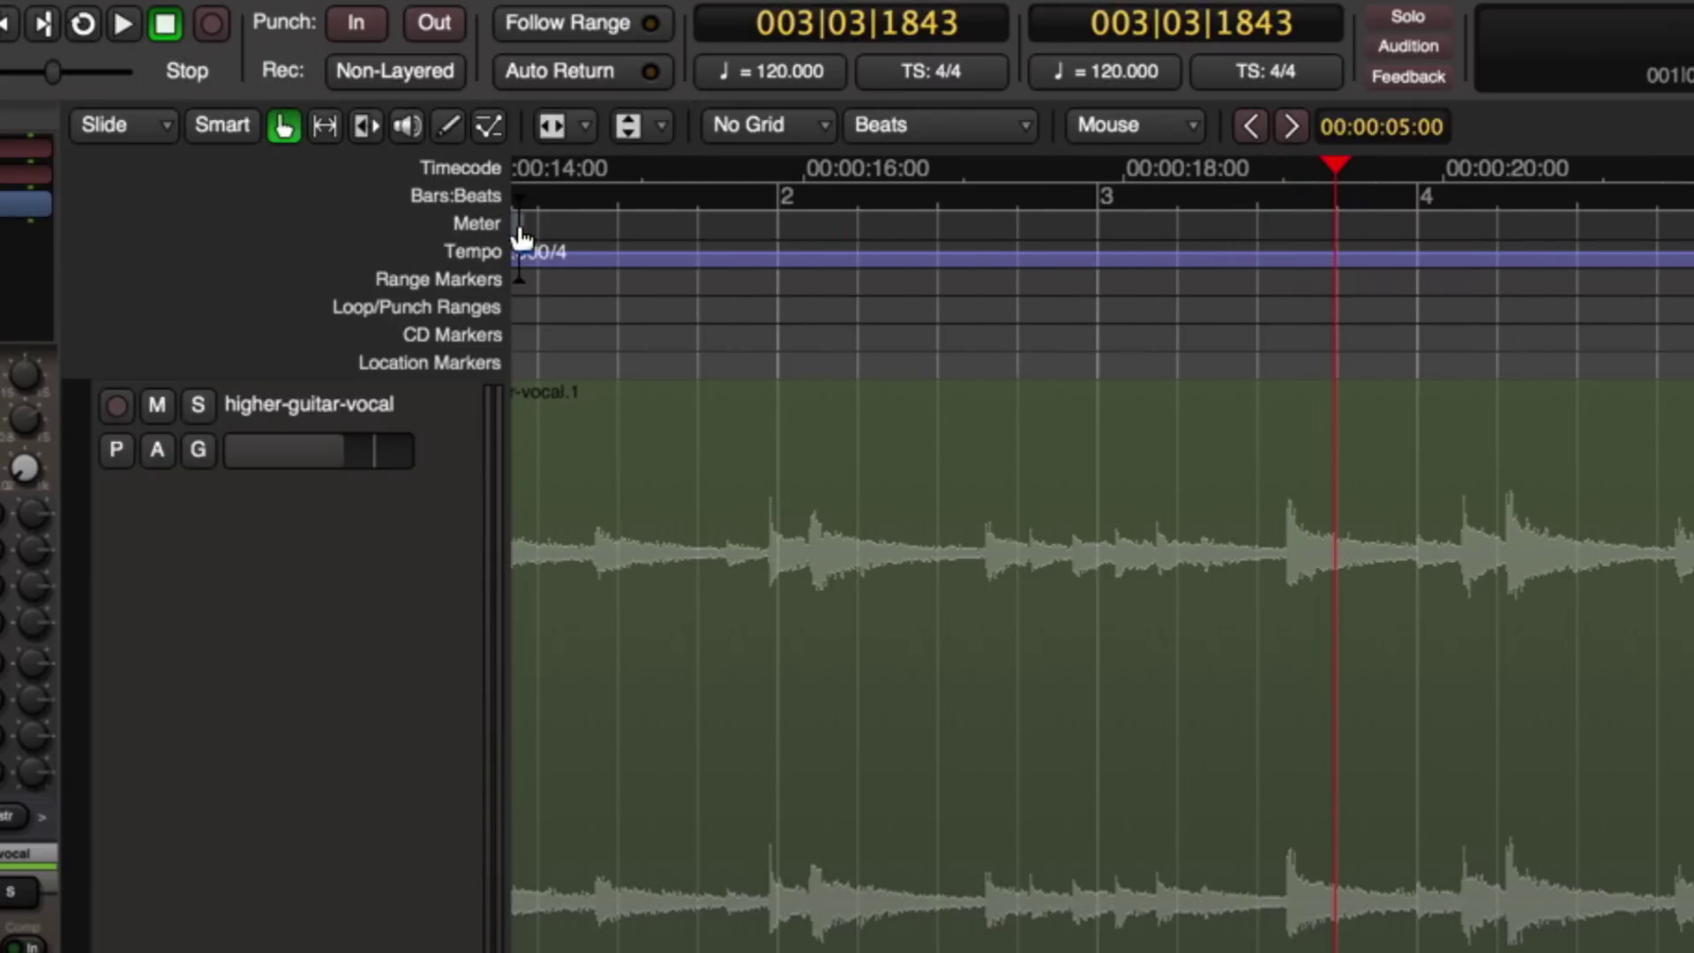
mouse_move(521, 237)
mouse_down()
mouse_move(934, 230)
mouse_move(1297, 257)
mouse_up()
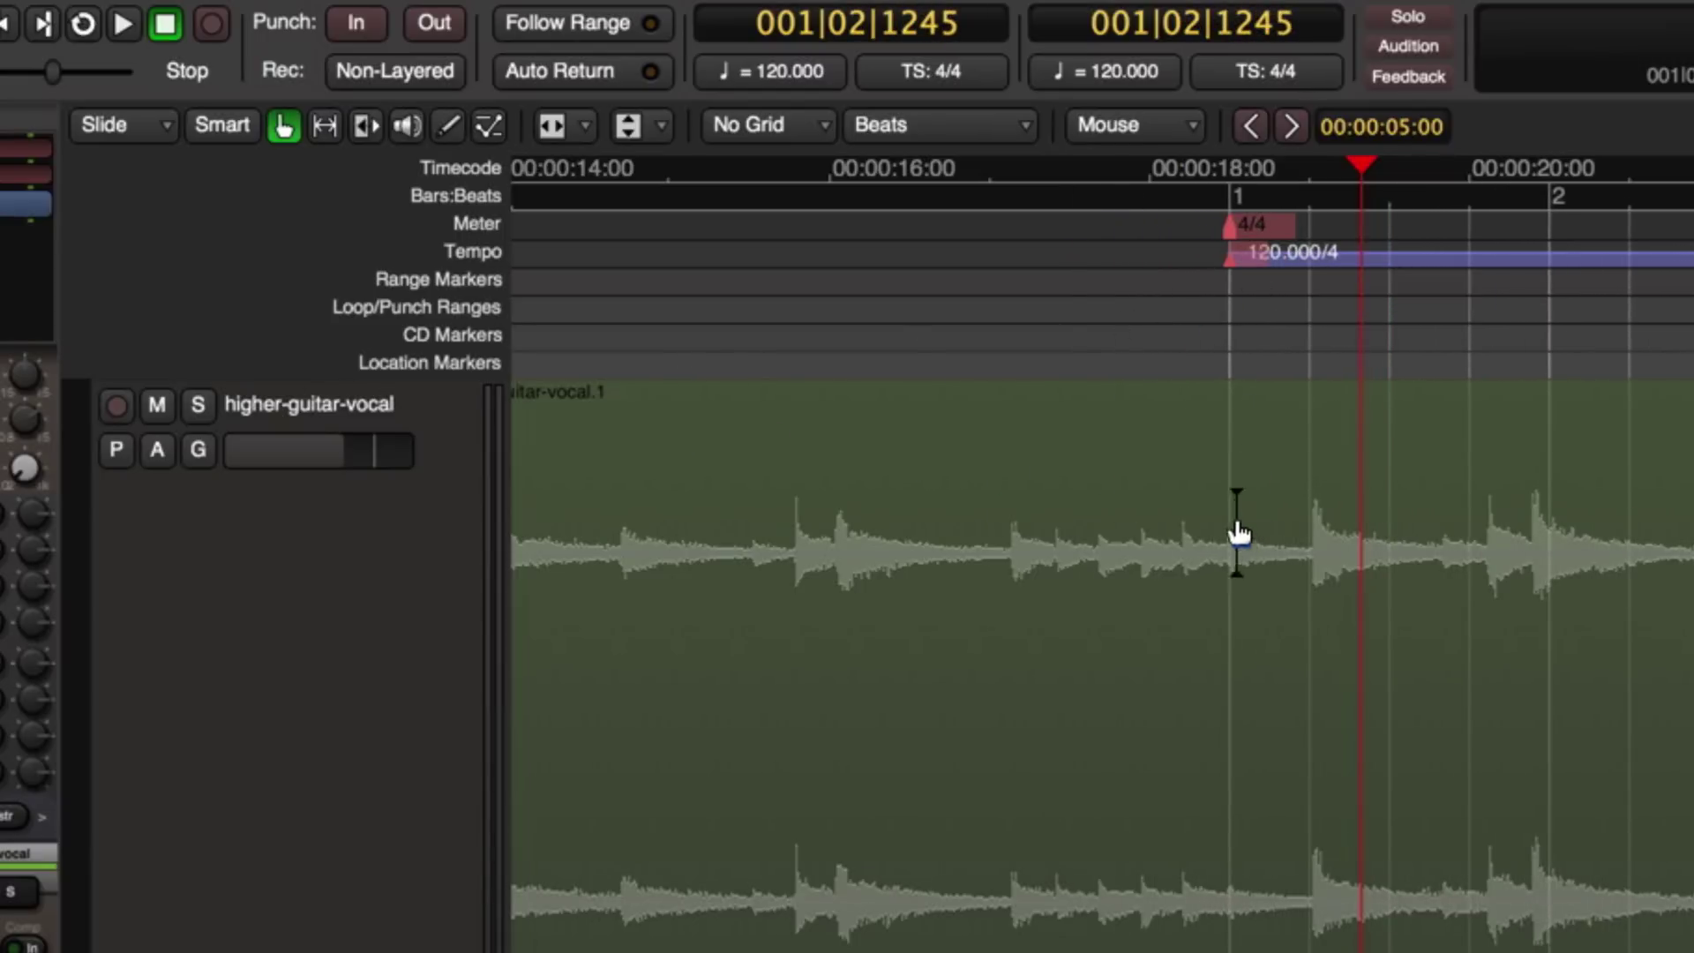
drag(1251, 256, 1255, 234)
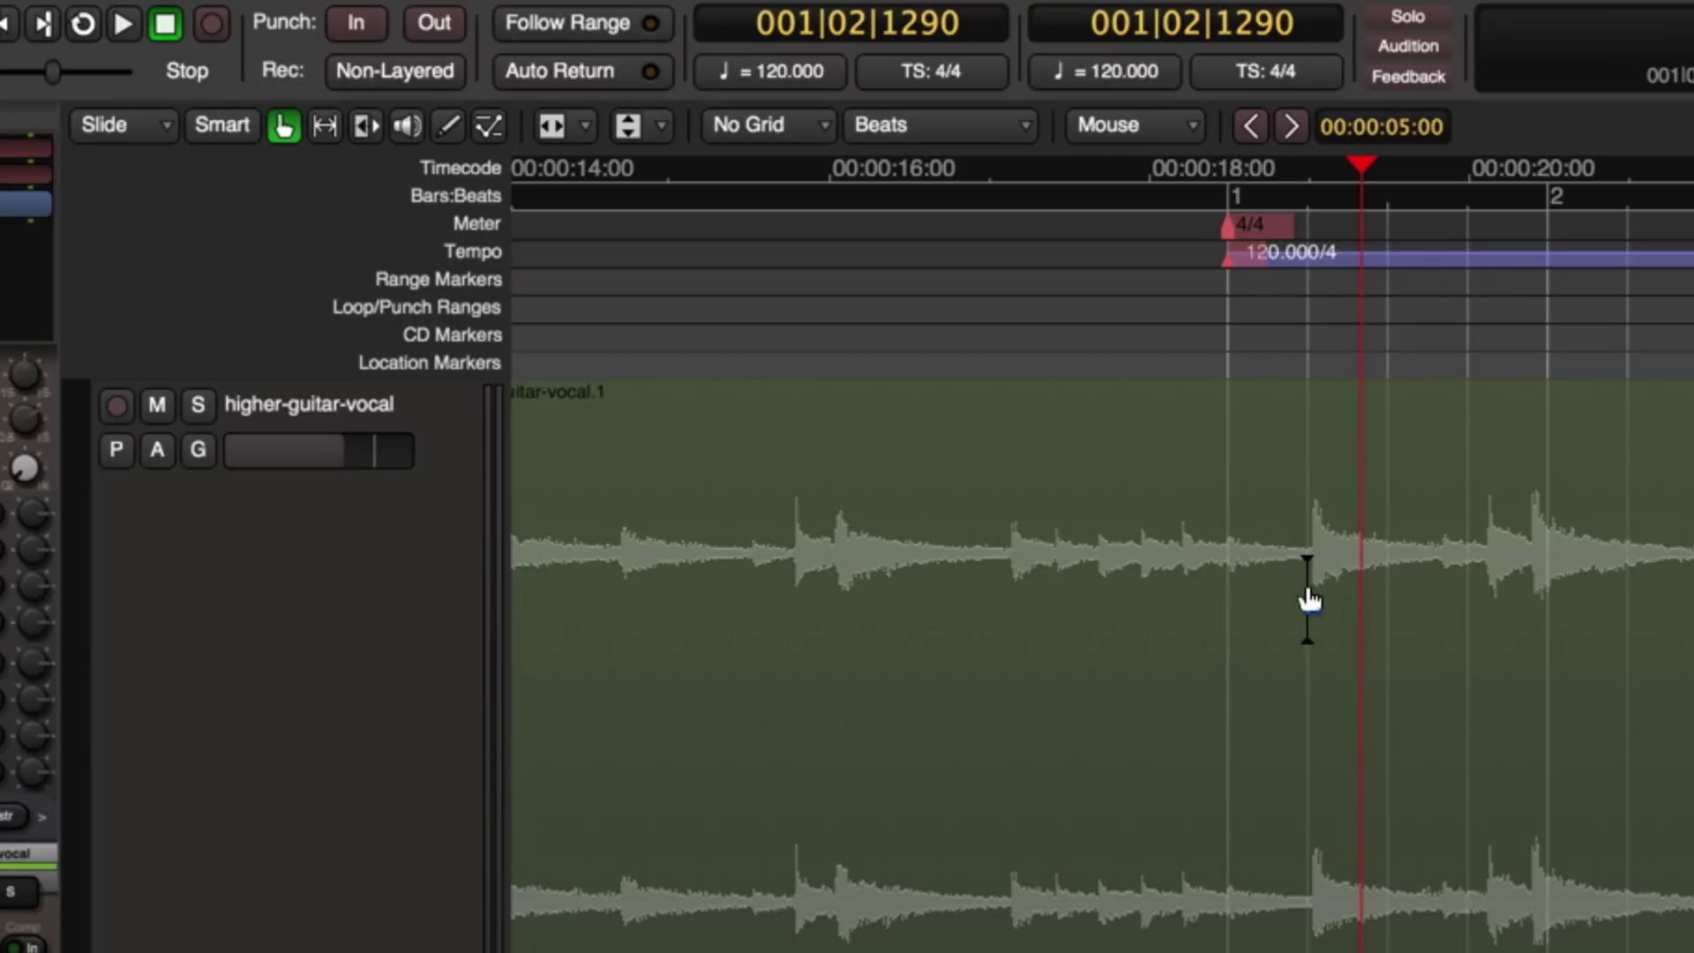
Play from bar 1 to check alignment, then open the bar 1 tempo marker's Edit Tempo dialog
click(1229, 337)
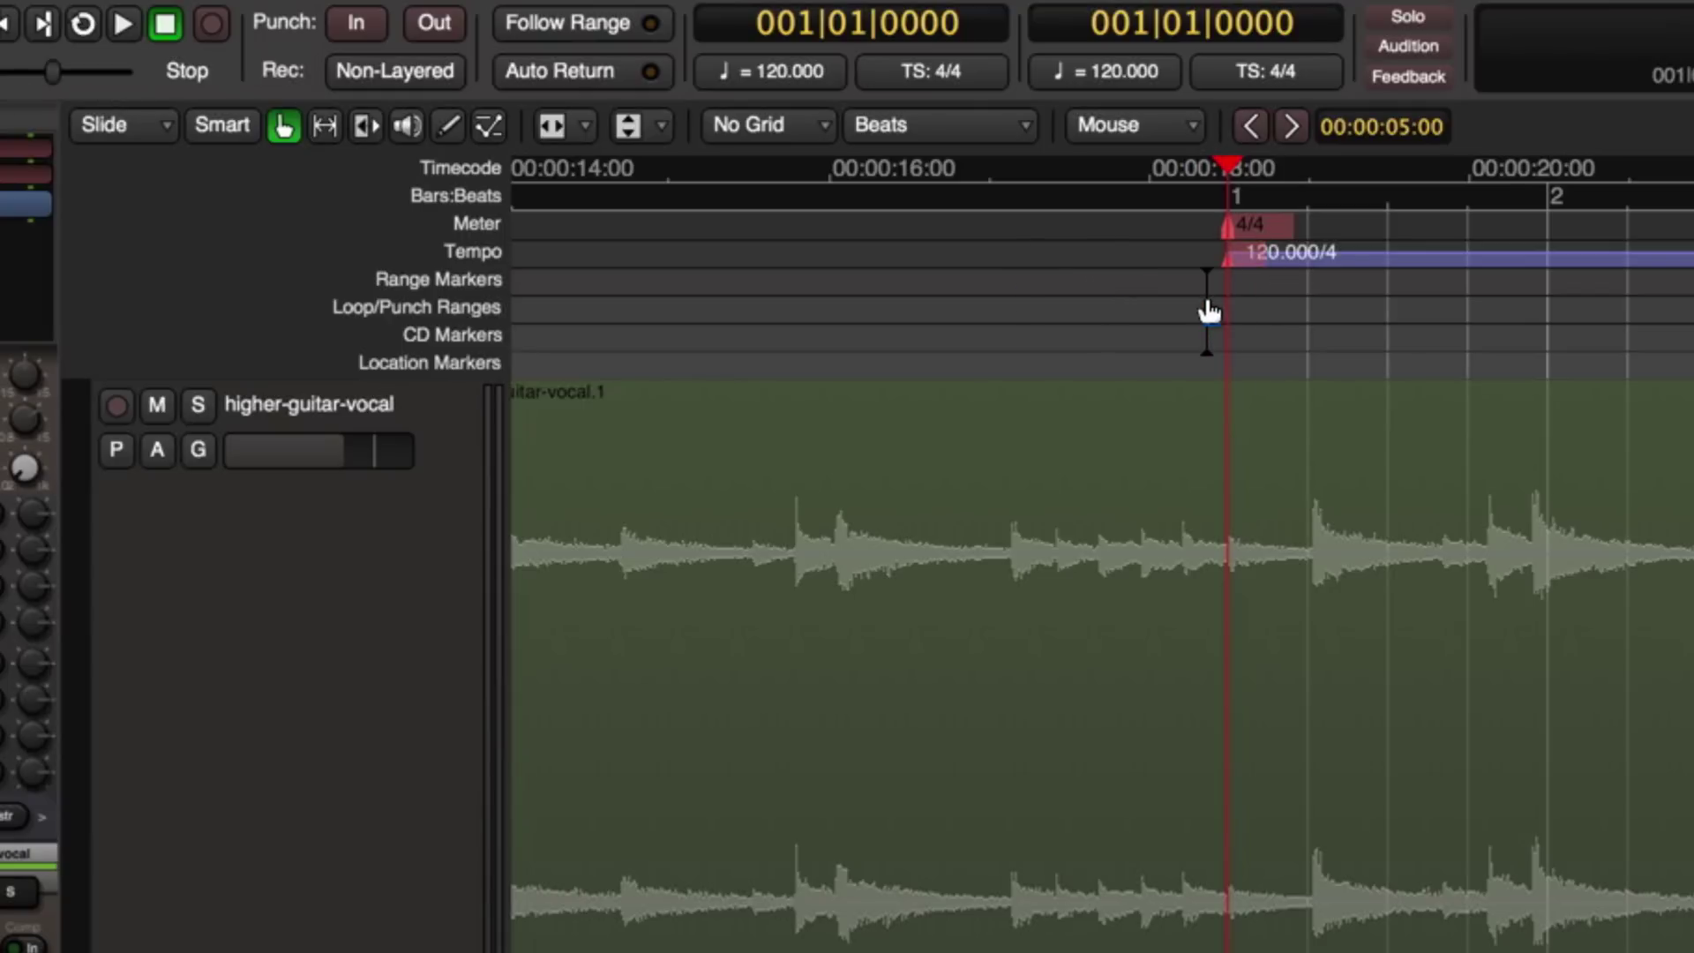
scroll(1209, 311, down, 1)
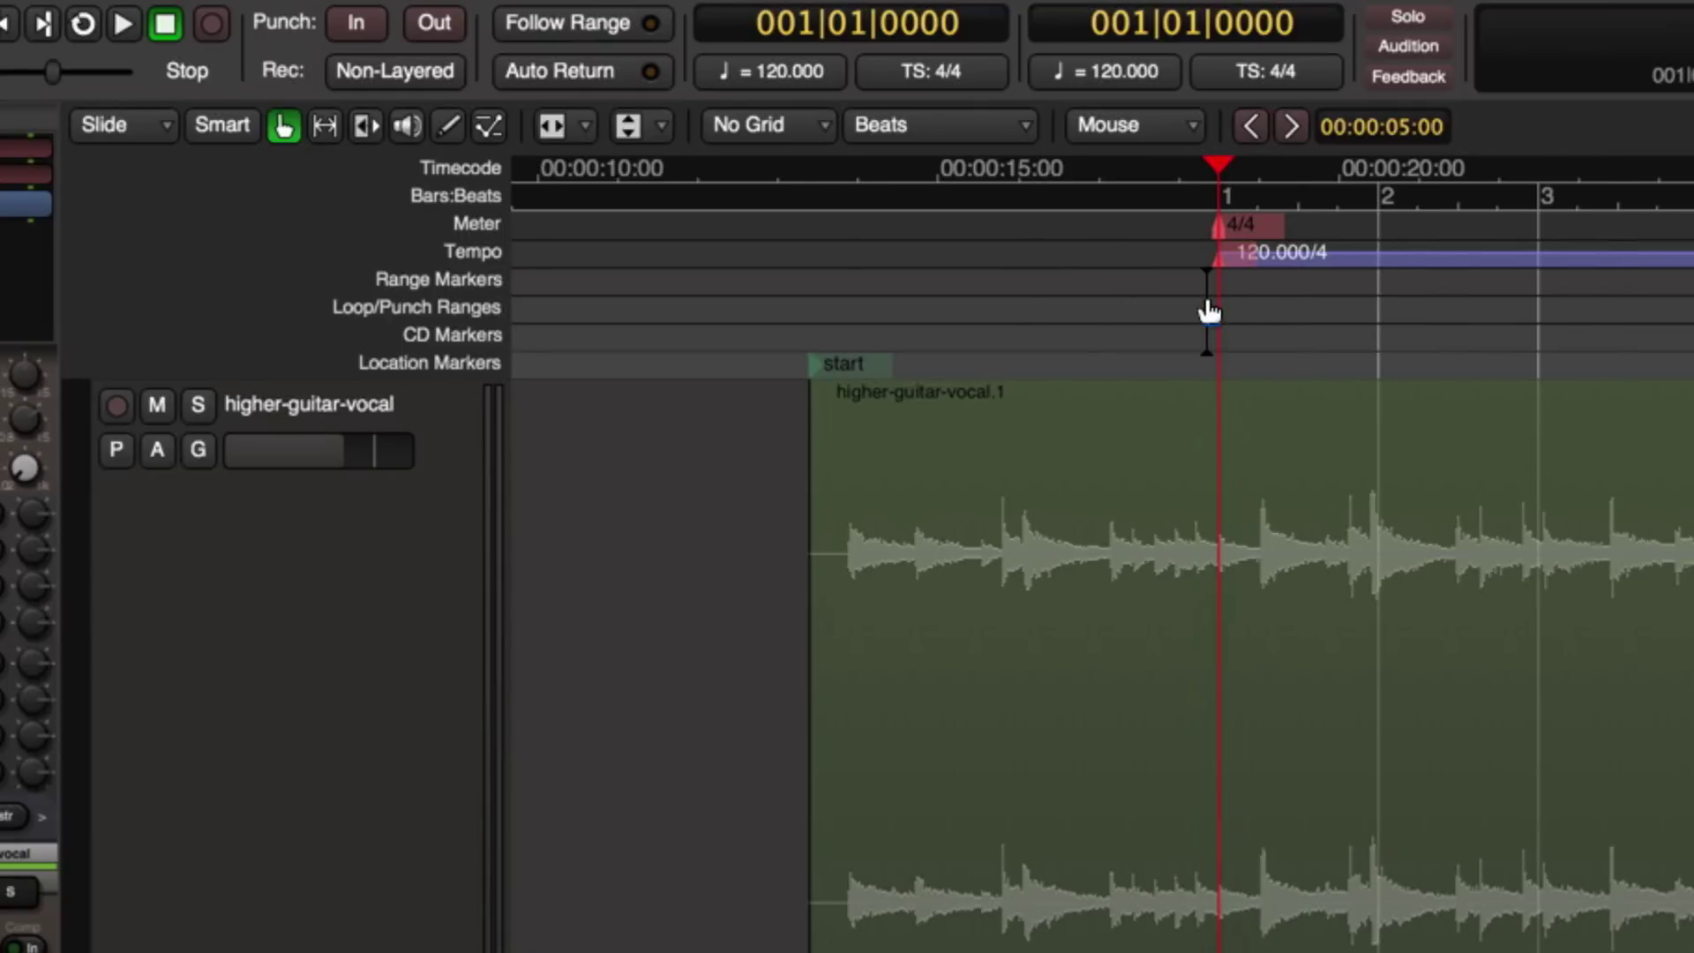
key(space)
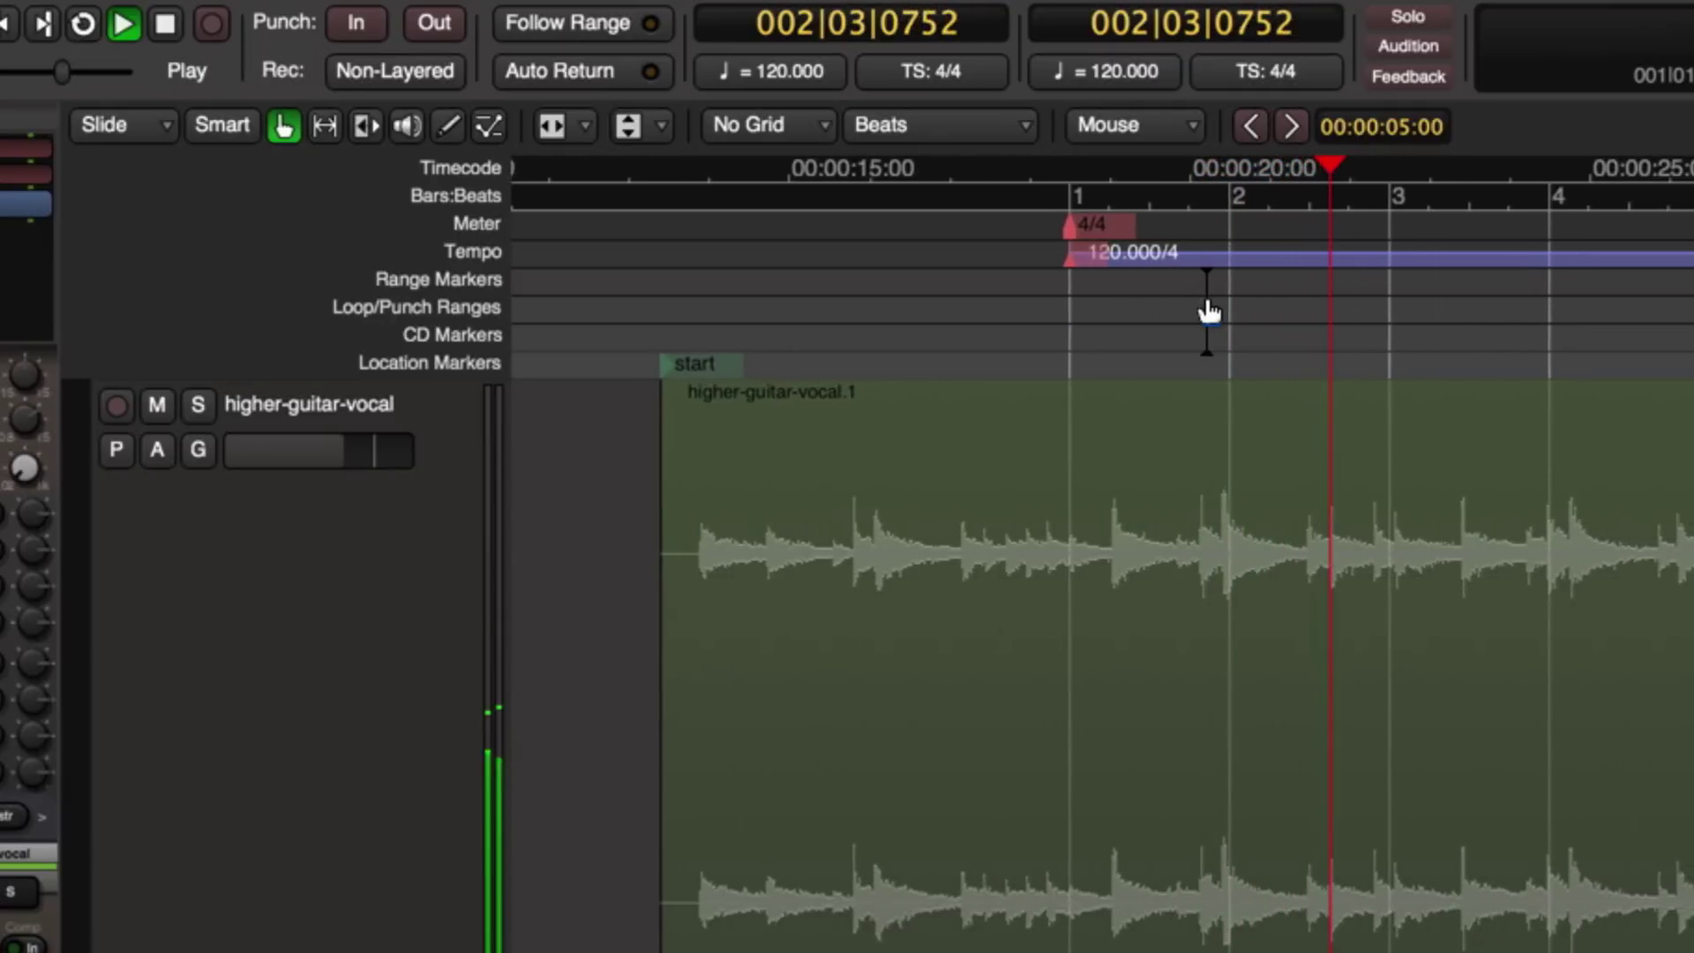
key(space)
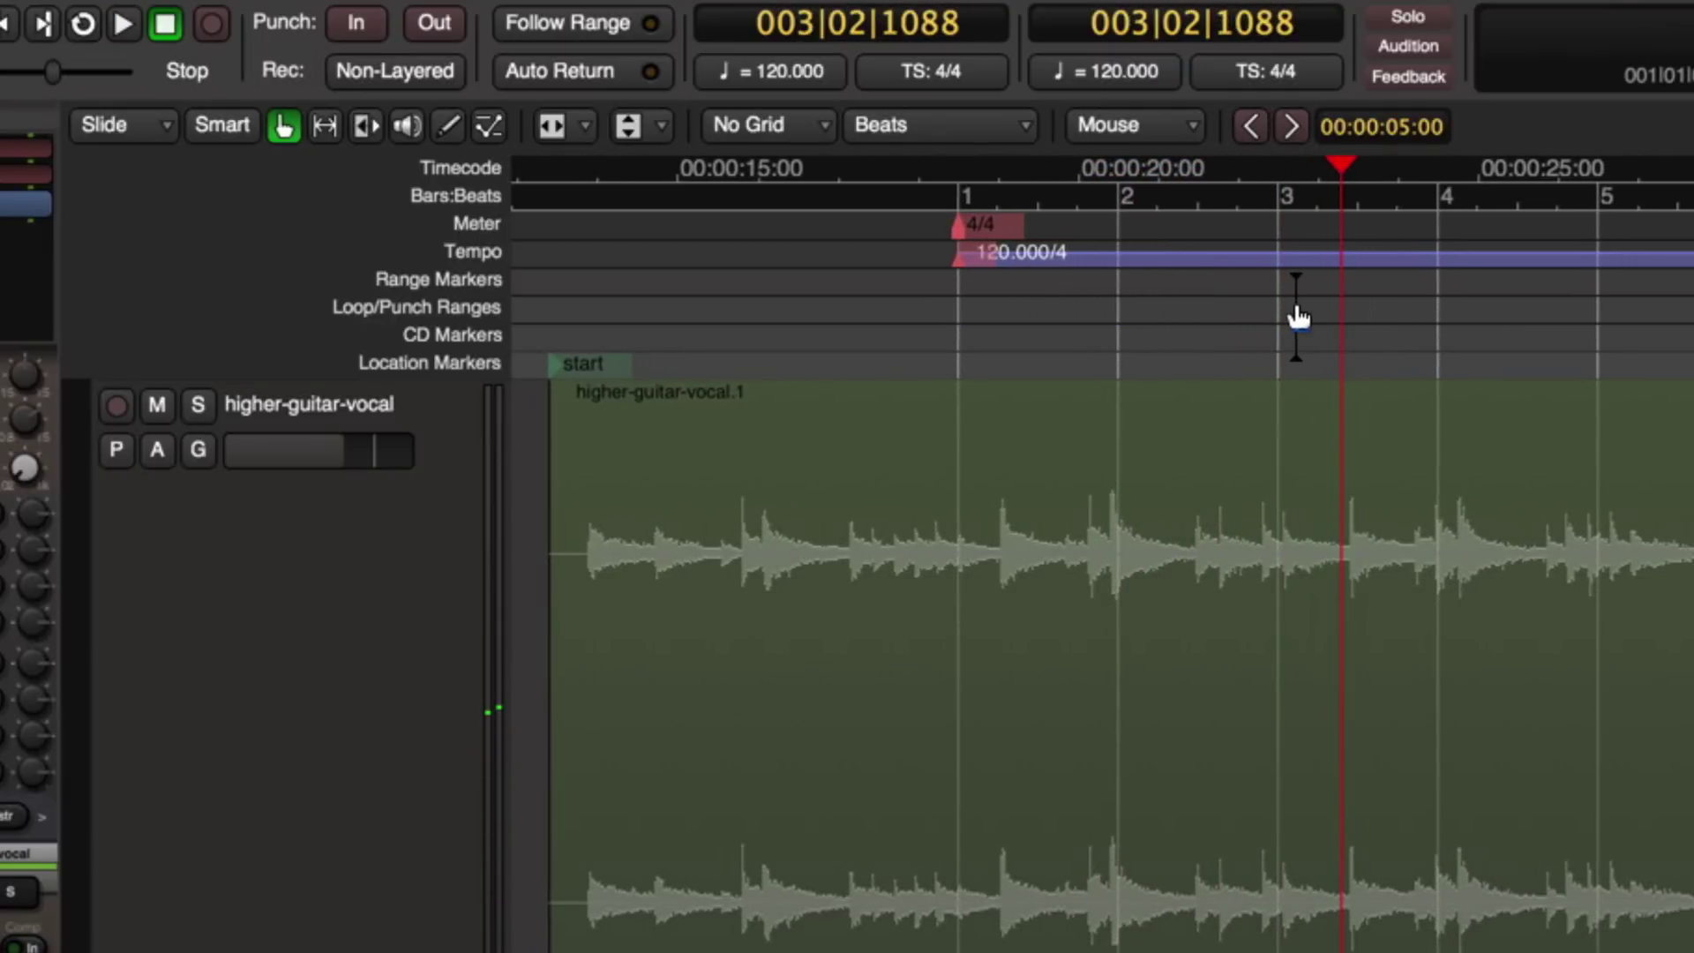
double_click(977, 265)
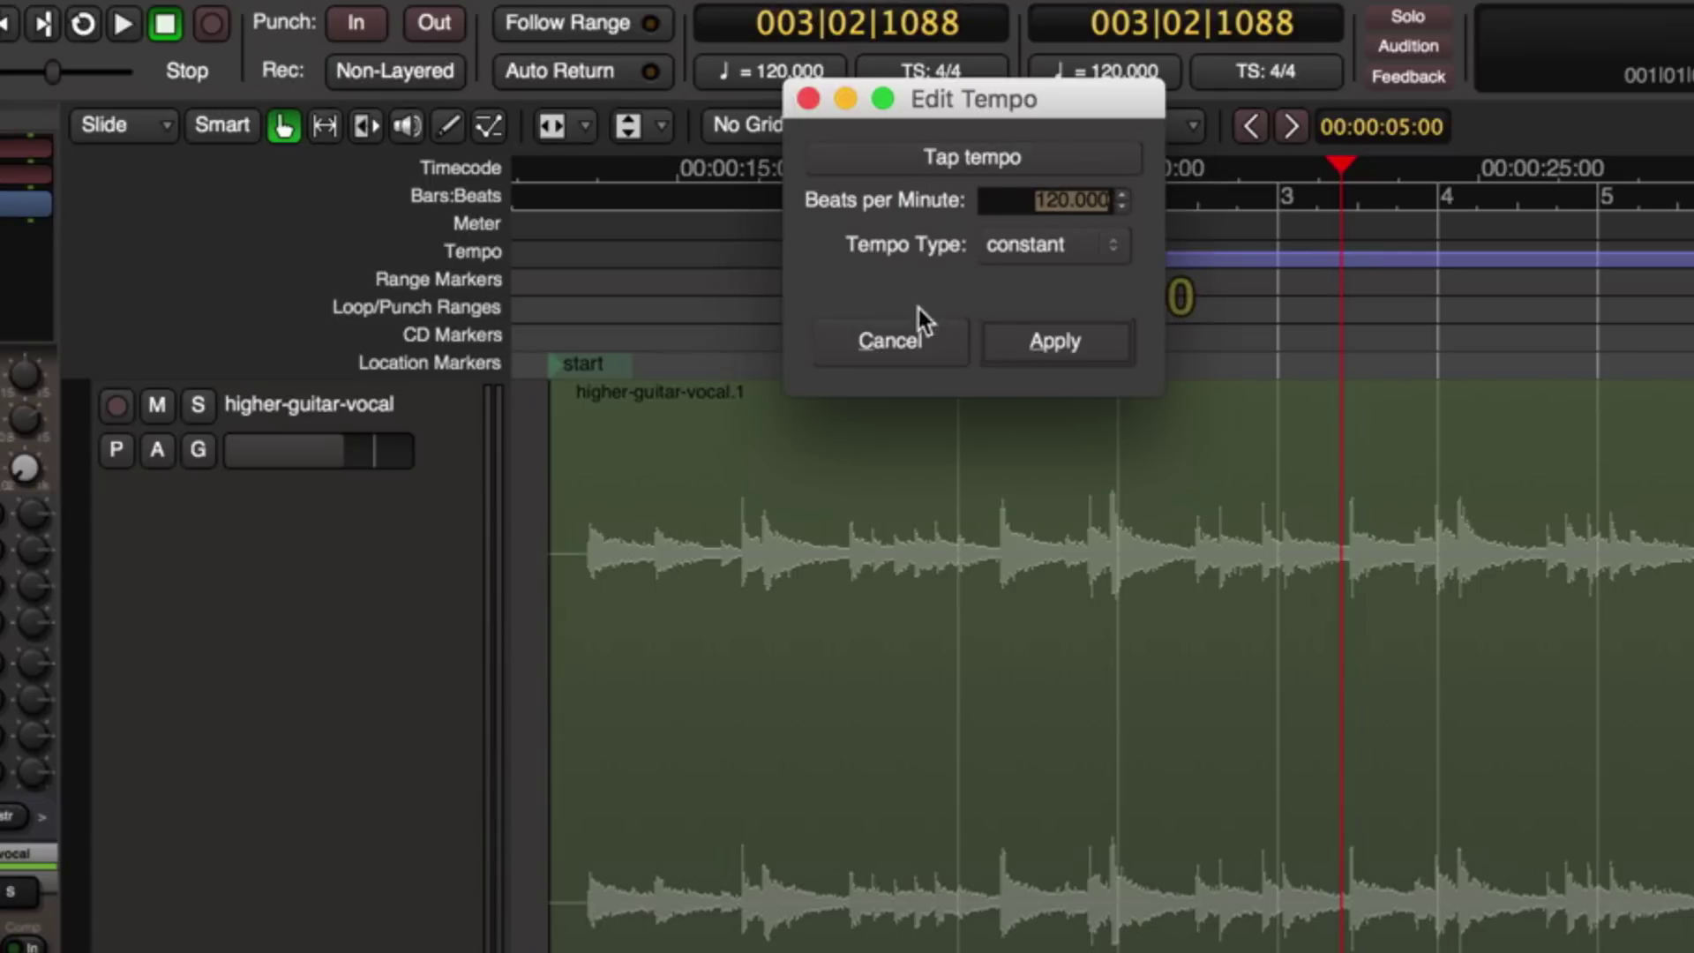
Cancel the Edit Tempo dialog, keeping bar 1 at 120.000 bpm in 4/4
click(913, 344)
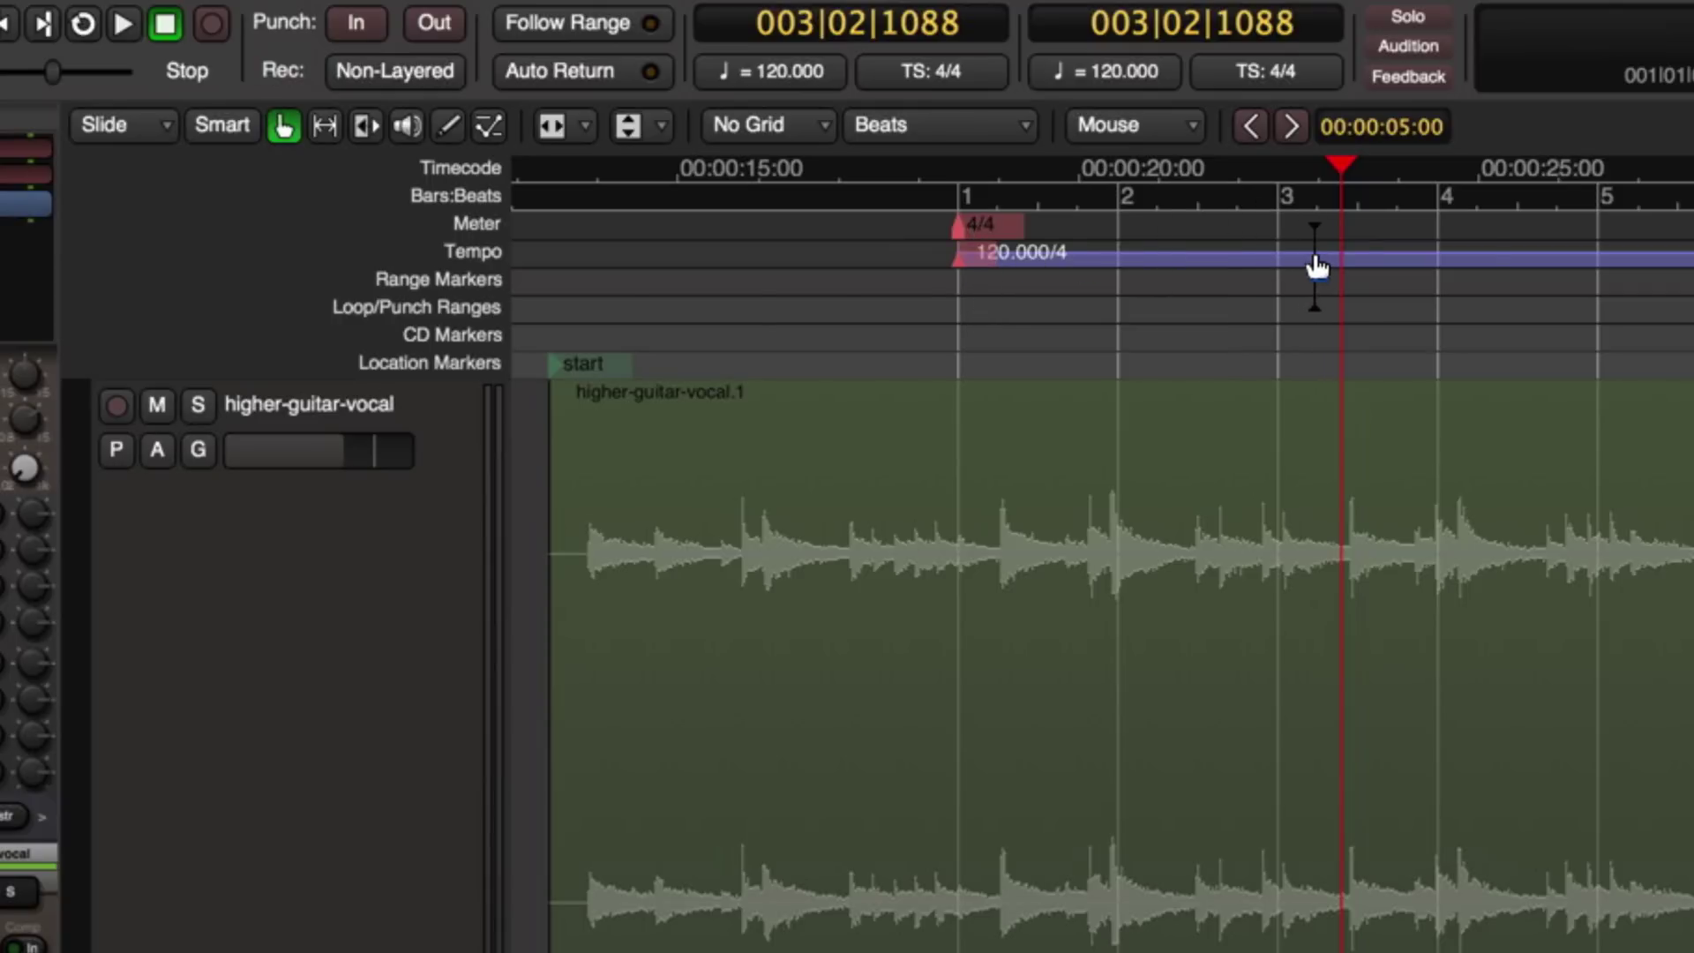
scroll(1316, 265, up, 2)
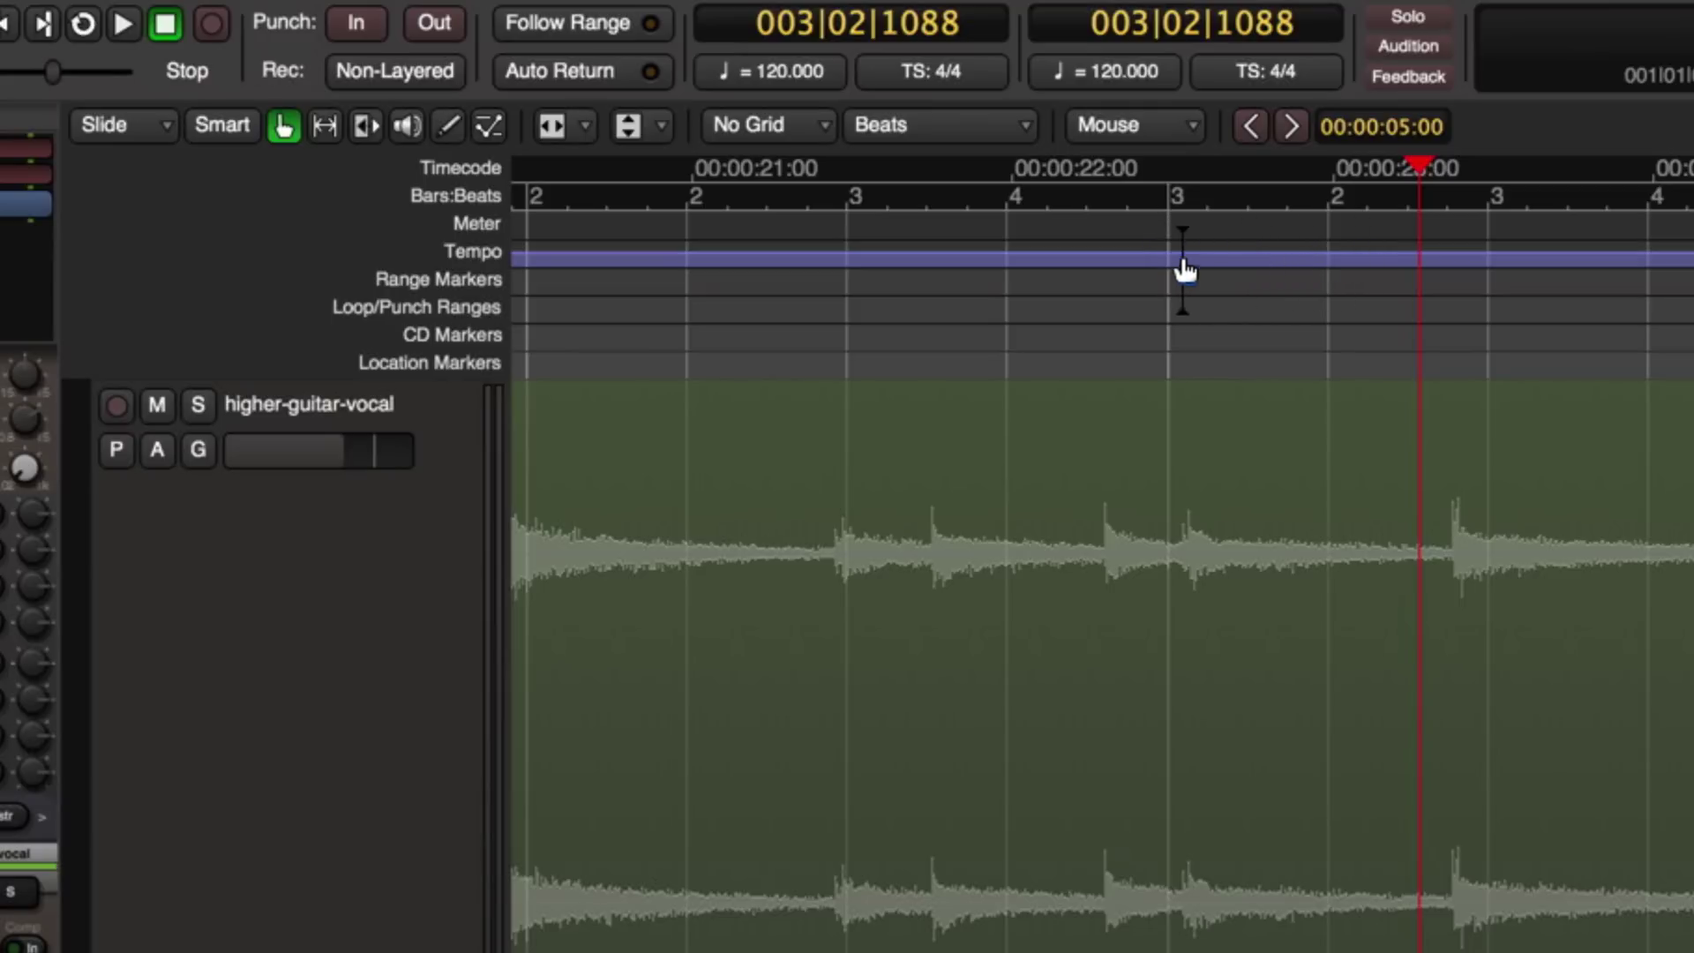
Drag the tempo line from 120 down to about 110.564 bpm so bar lines meet the guitar hits
drag(1172, 267, 1233, 265)
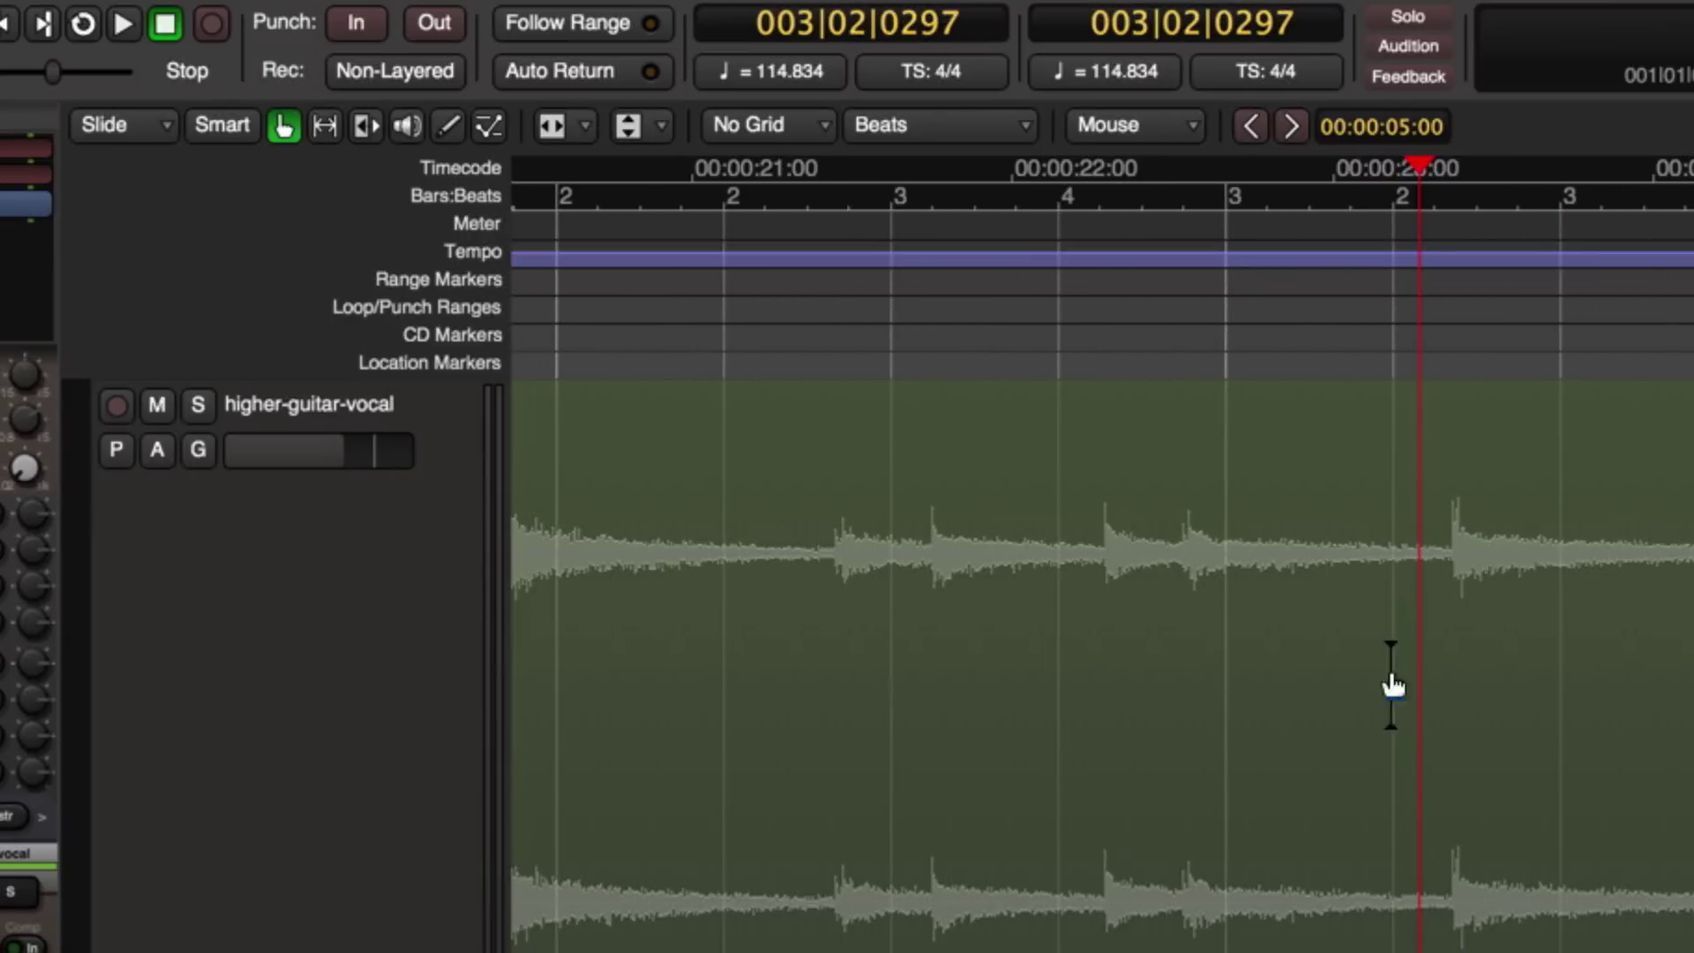
drag(1223, 265, 1272, 269)
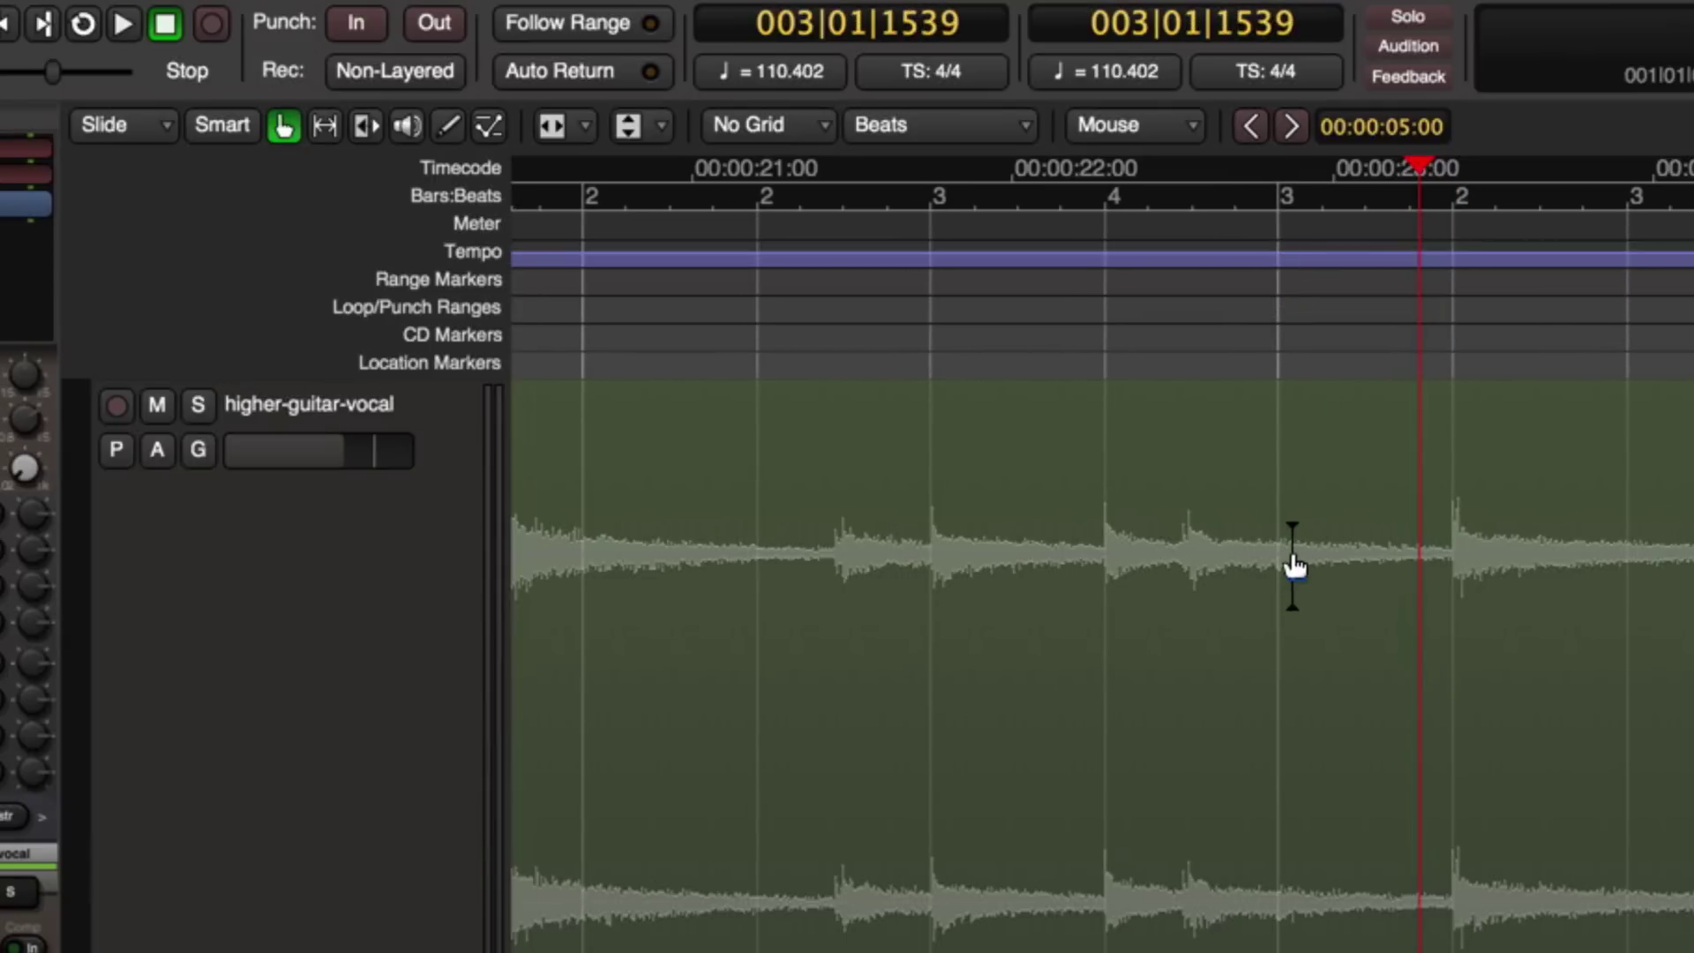
mouse_move(1281, 267)
mouse_down()
mouse_move(1238, 265)
mouse_move(1278, 270)
mouse_up()
drag(1282, 264, 1281, 269)
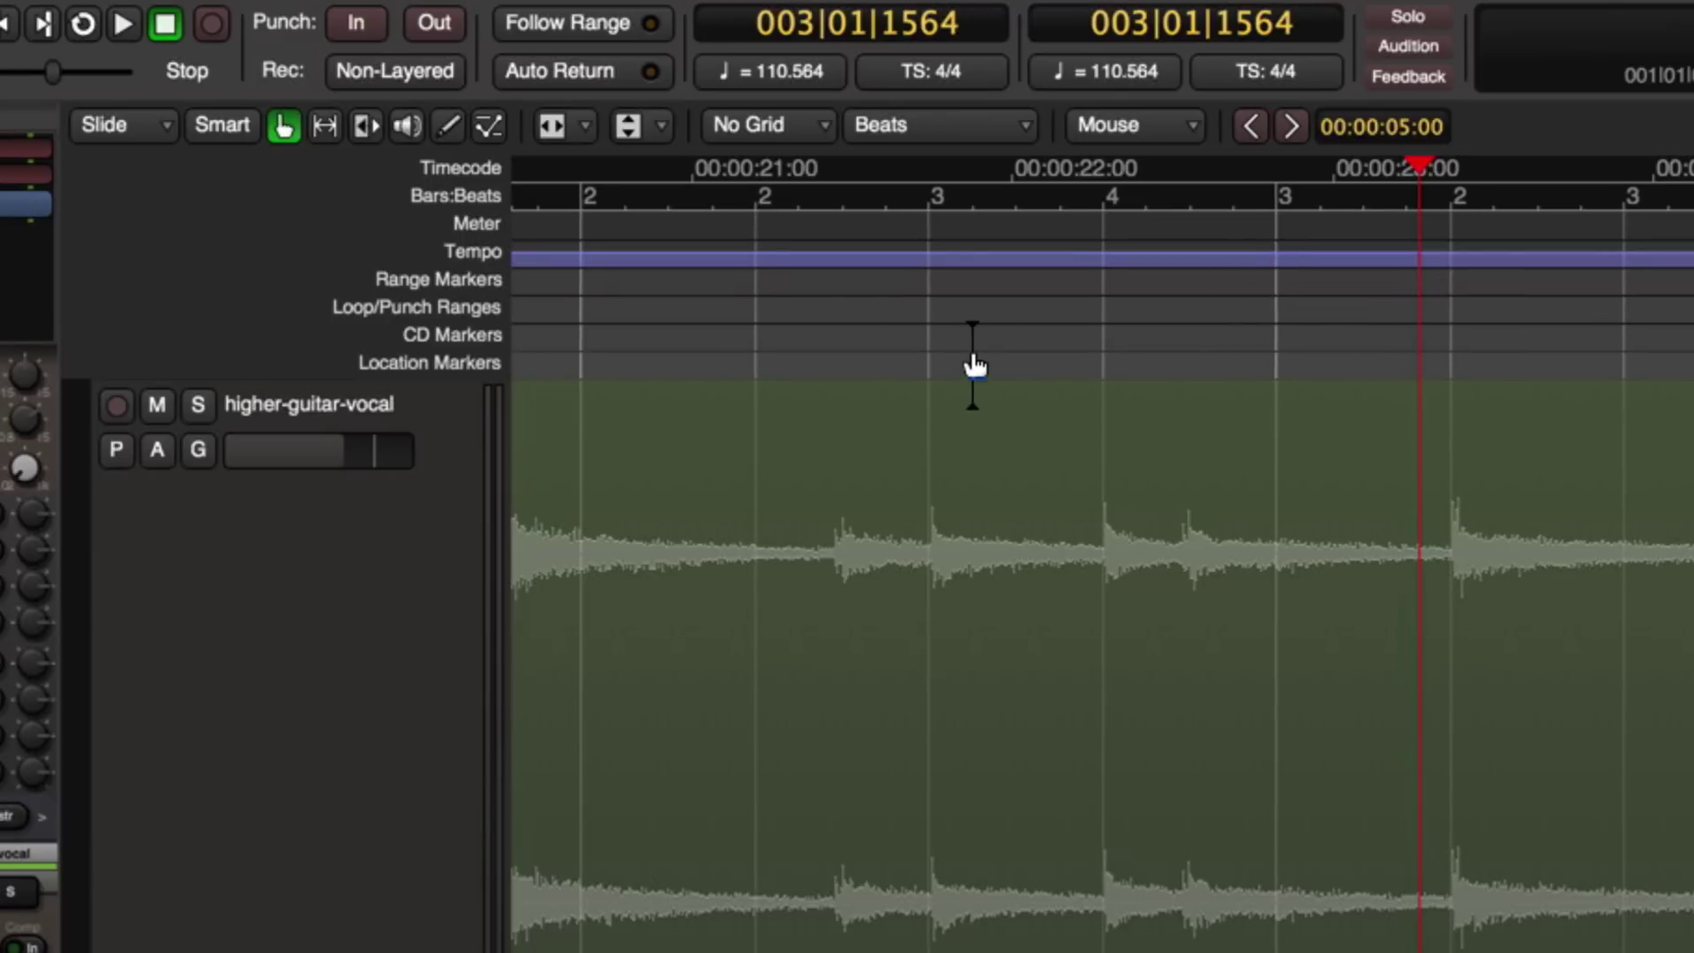
key(minus)
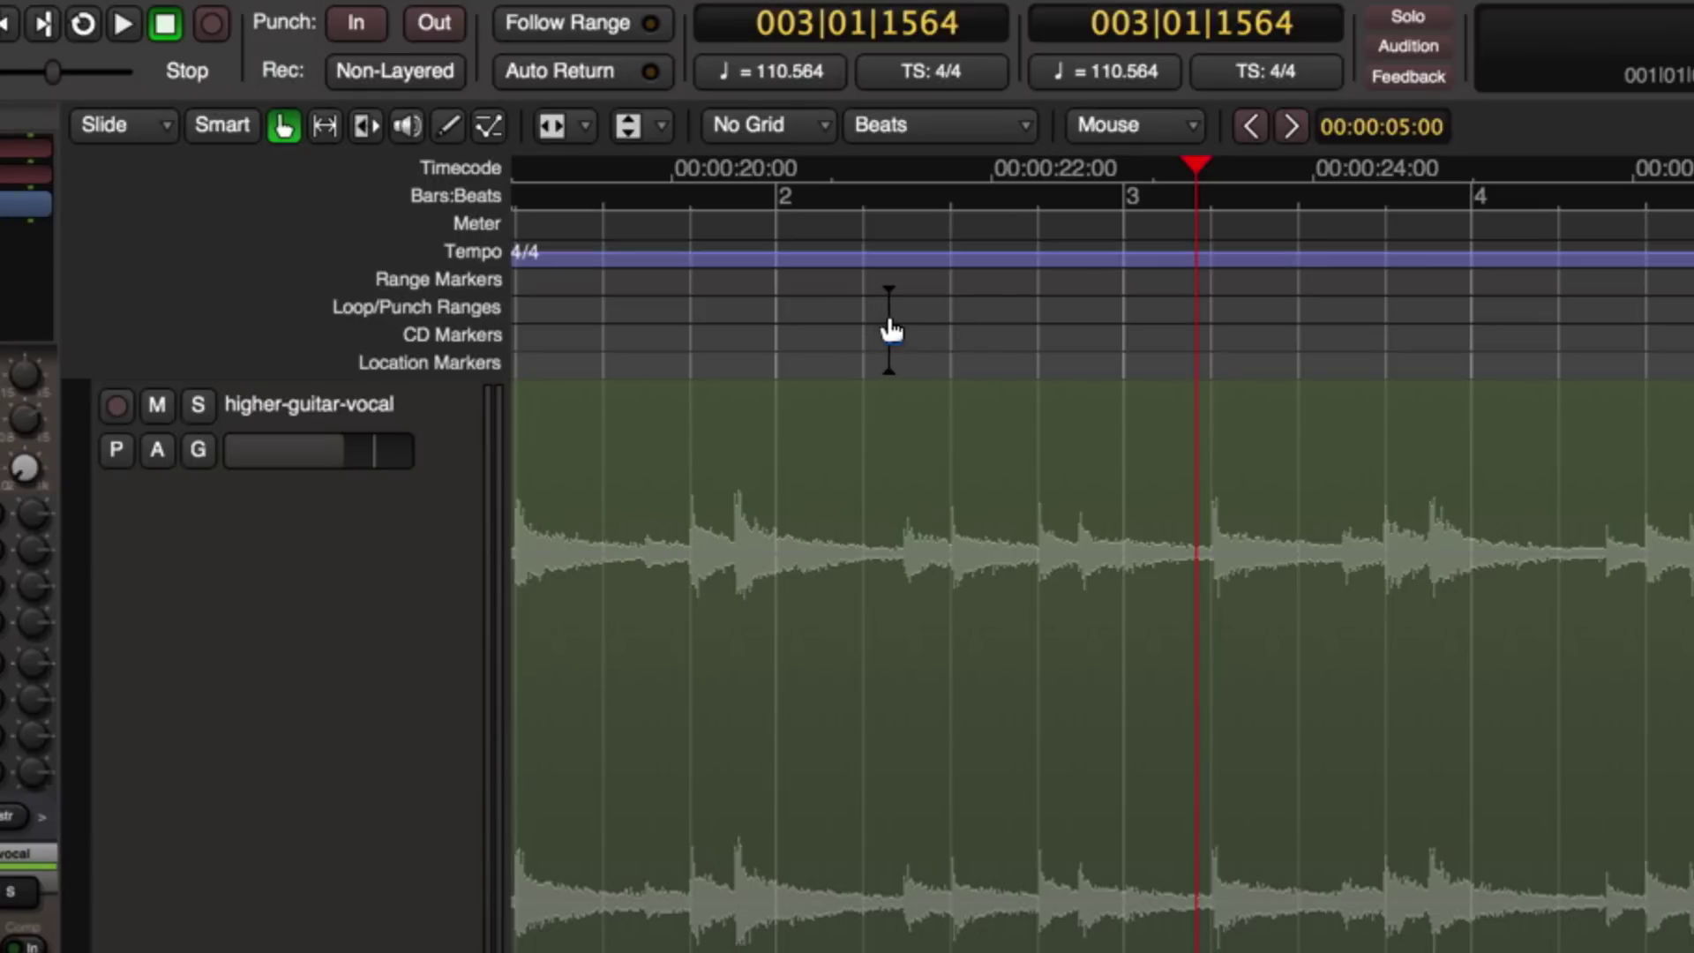
mouse_move(889, 326)
mouse_down()
mouse_move(492, 332)
mouse_move(753, 344)
mouse_up()
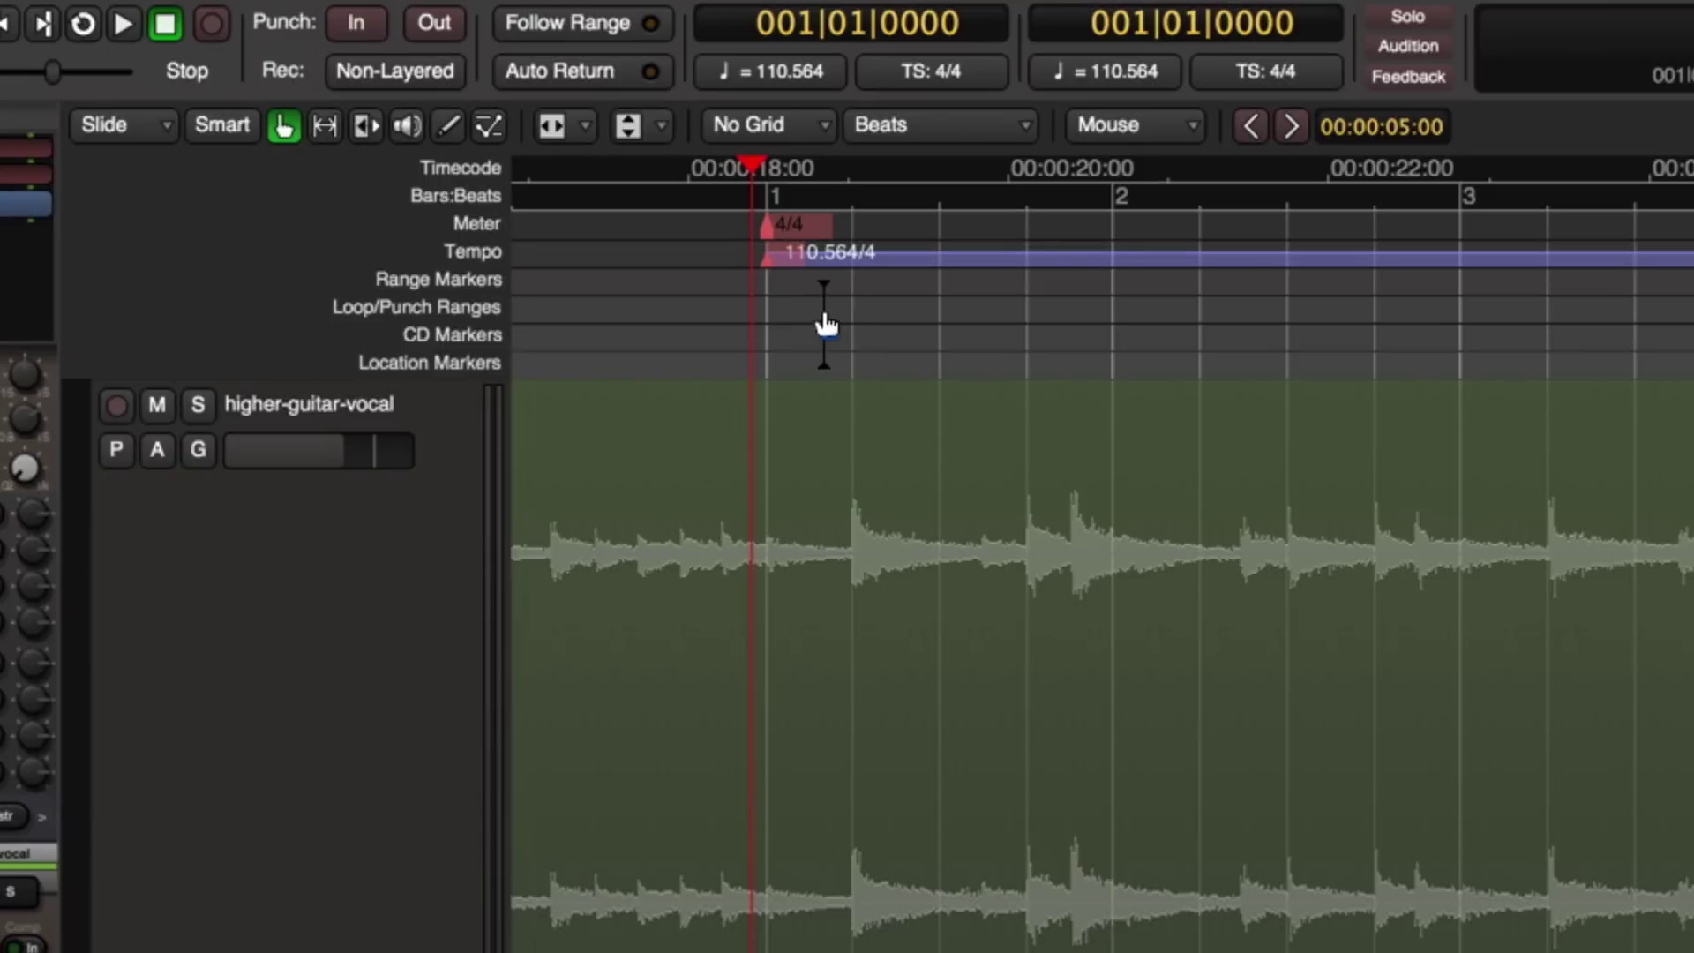
key(space)
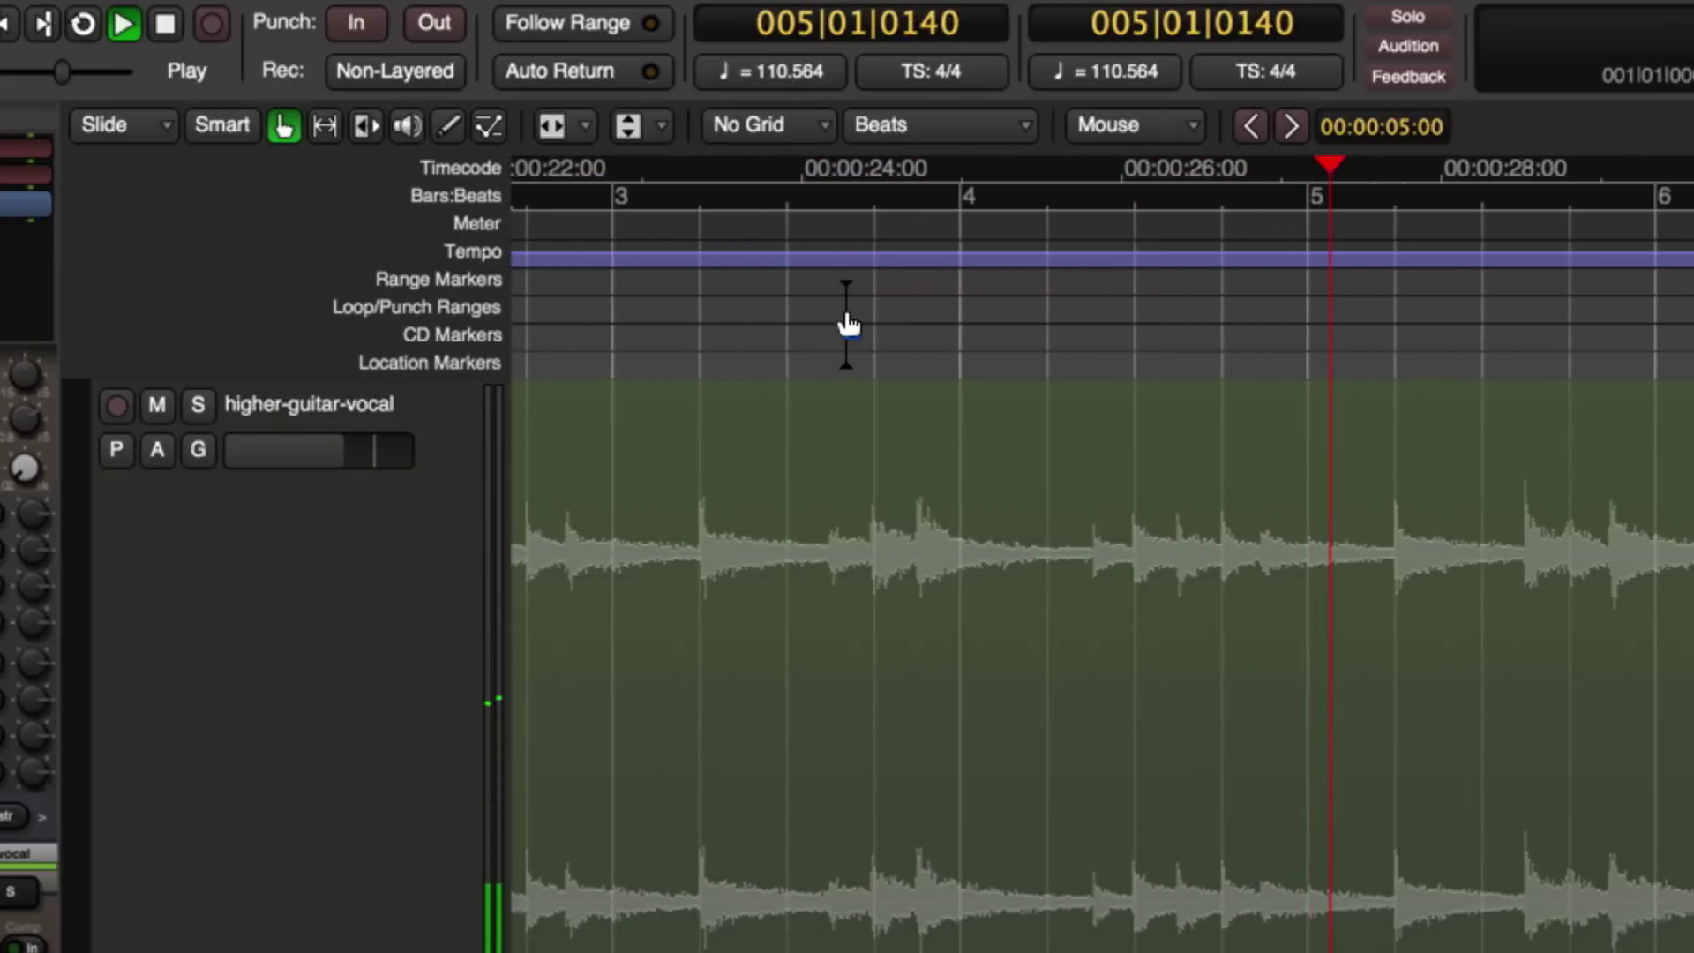
key(space)
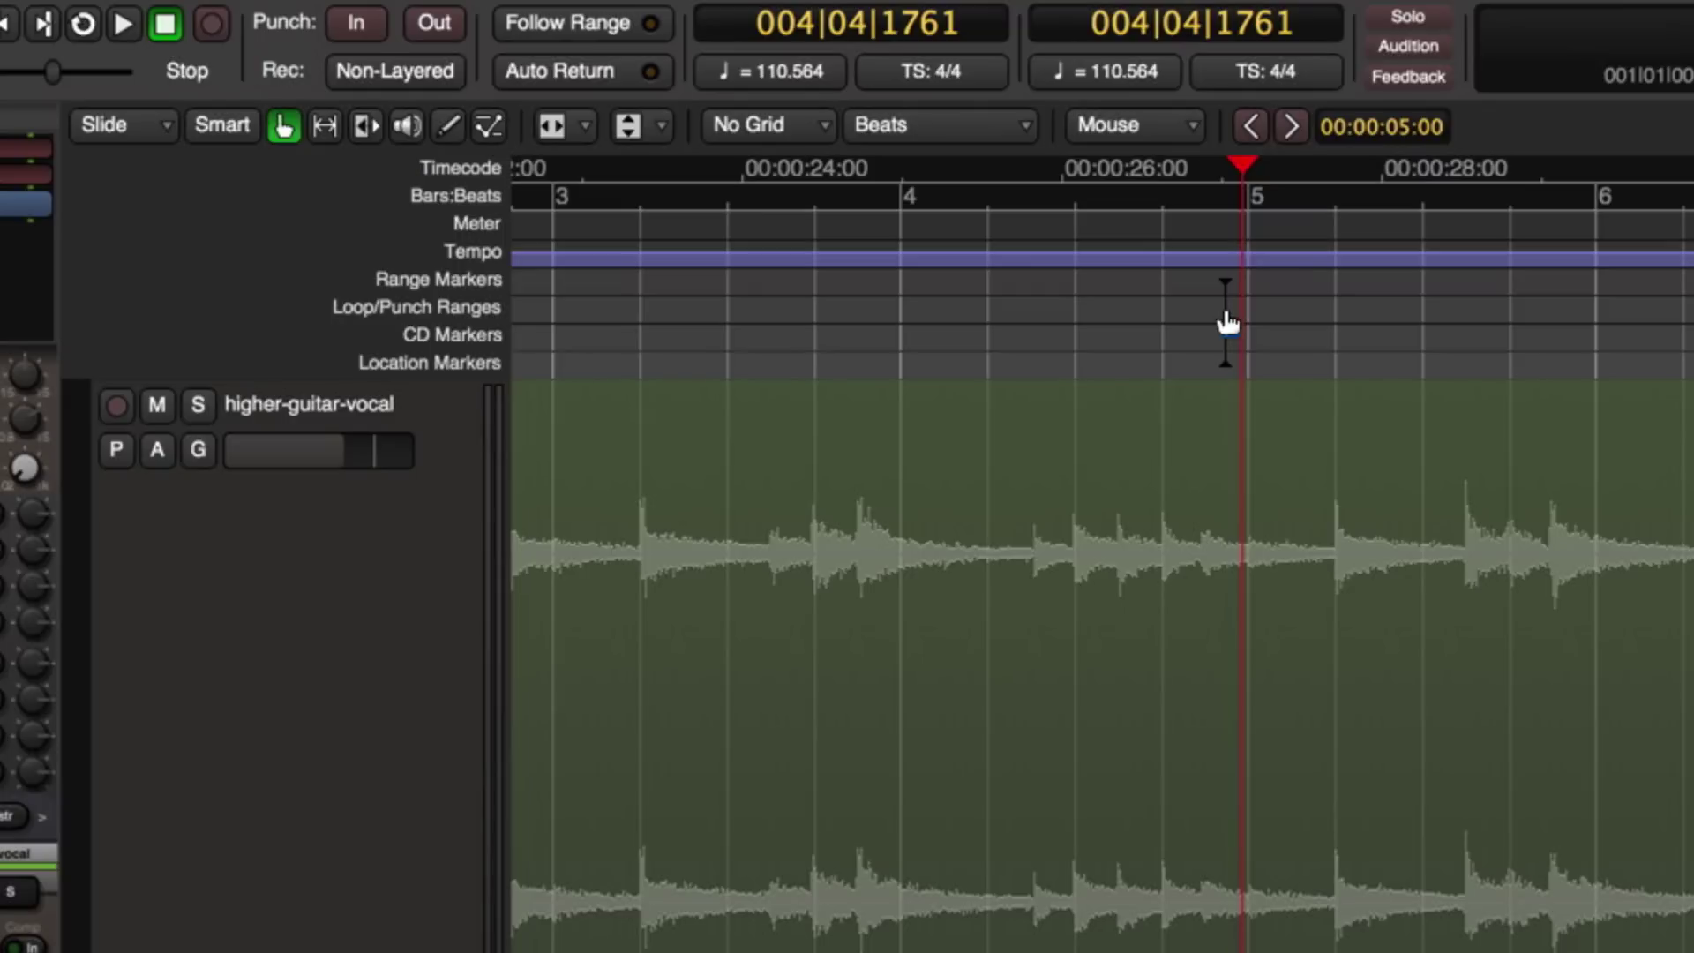
key(space)
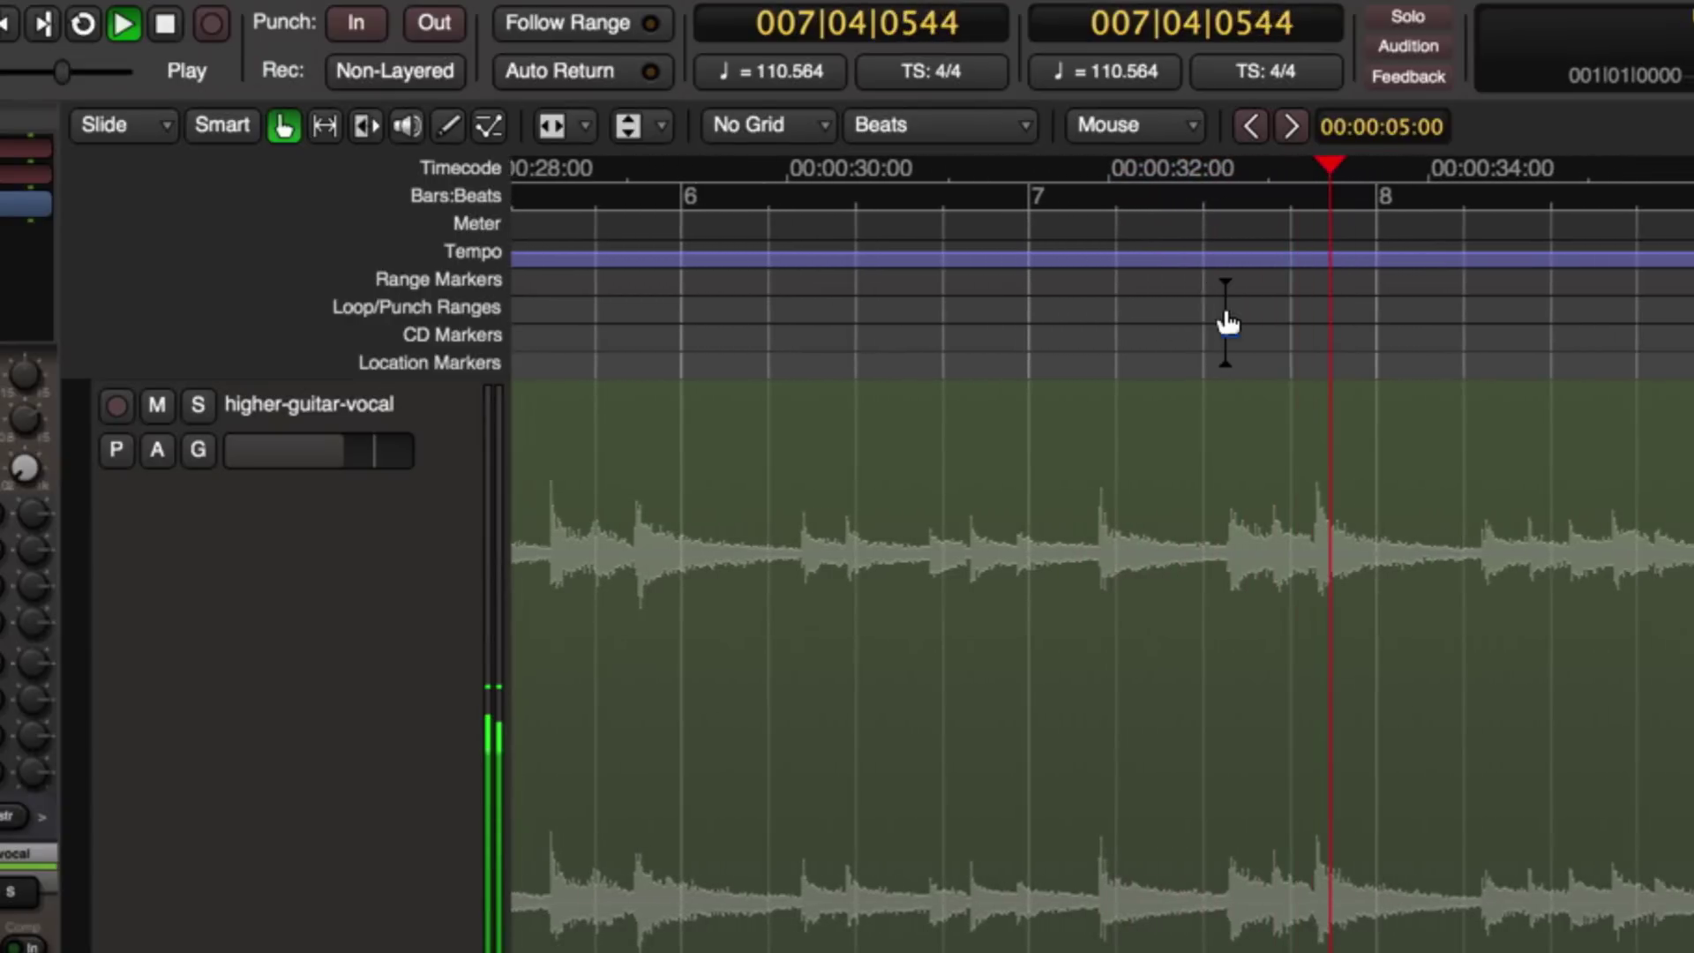
key(space)
mouse_move(1226, 322)
mouse_down()
mouse_move(491, 352)
mouse_move(847, 341)
mouse_move(1037, 296)
mouse_up()
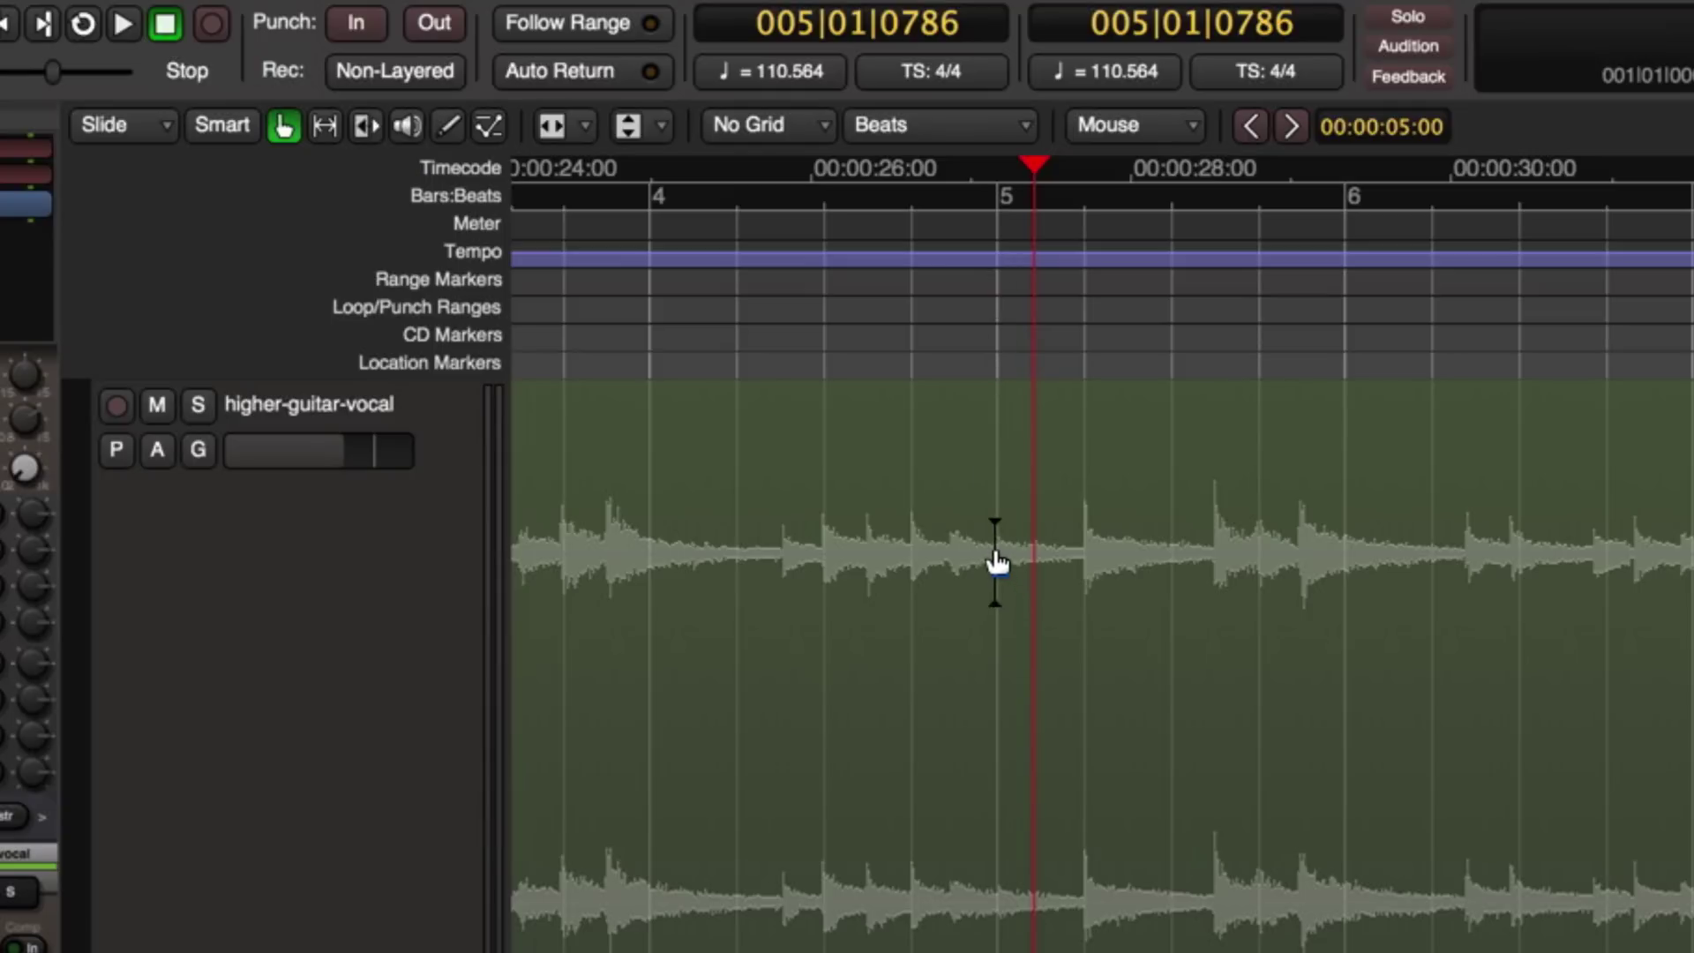
Add a tempo marker at bar 5 and raise the tempo after it to 112.558 bpm
super+click(997, 263)
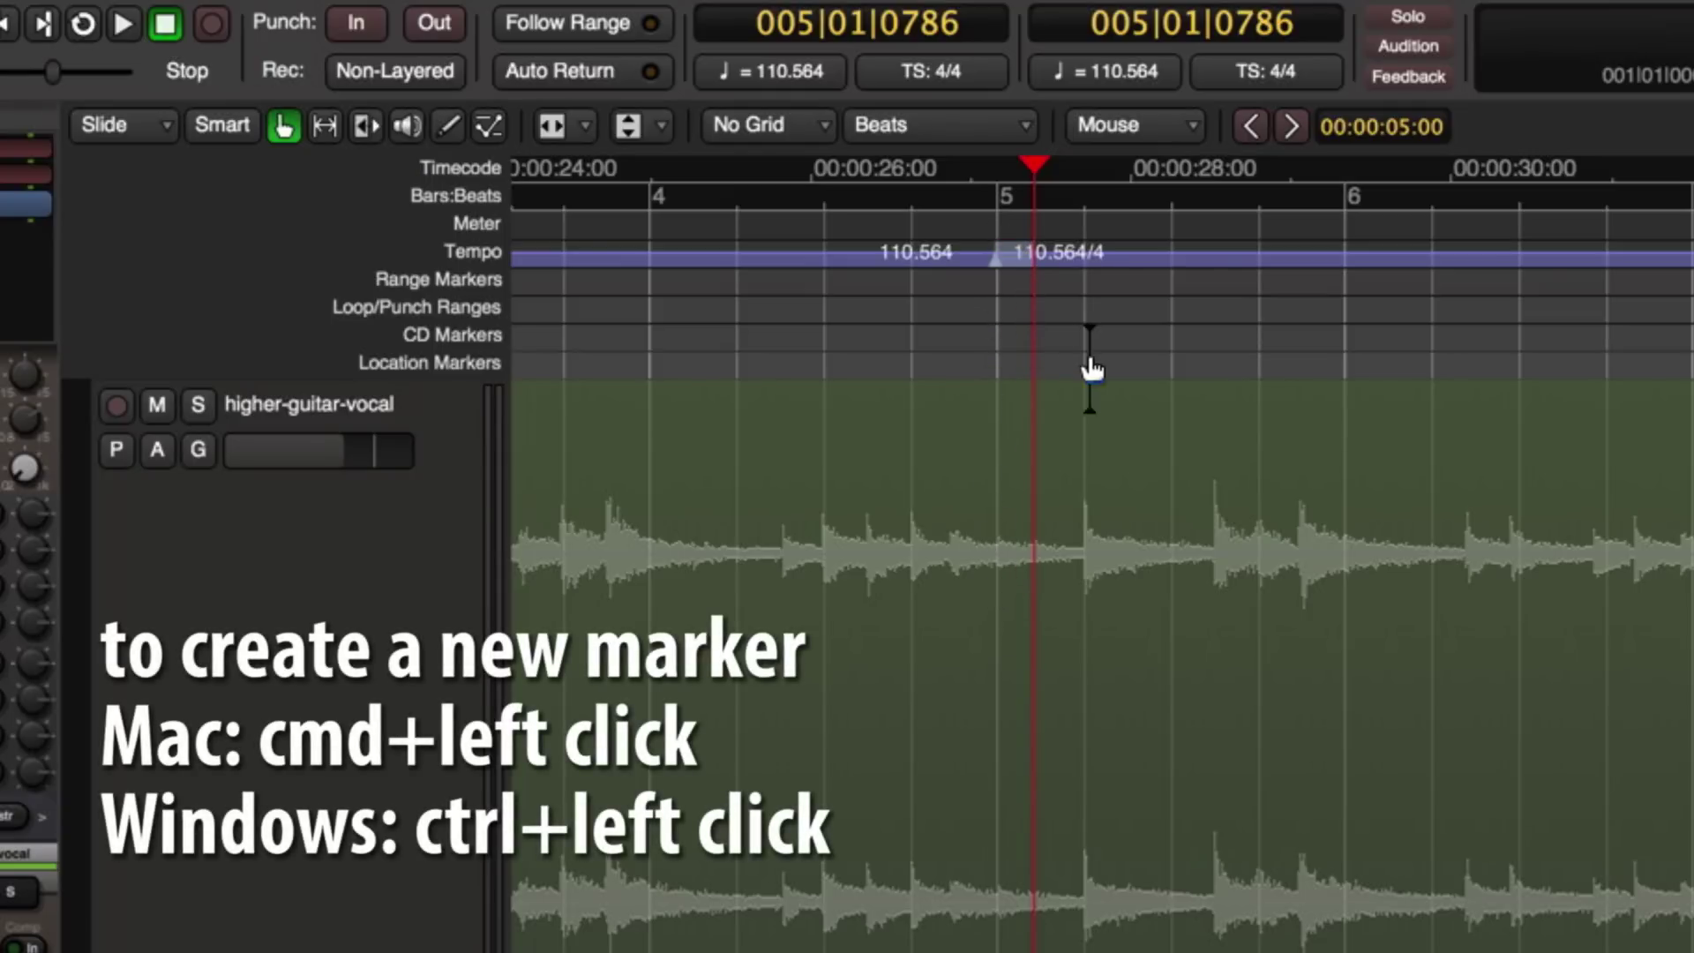
click(1235, 322)
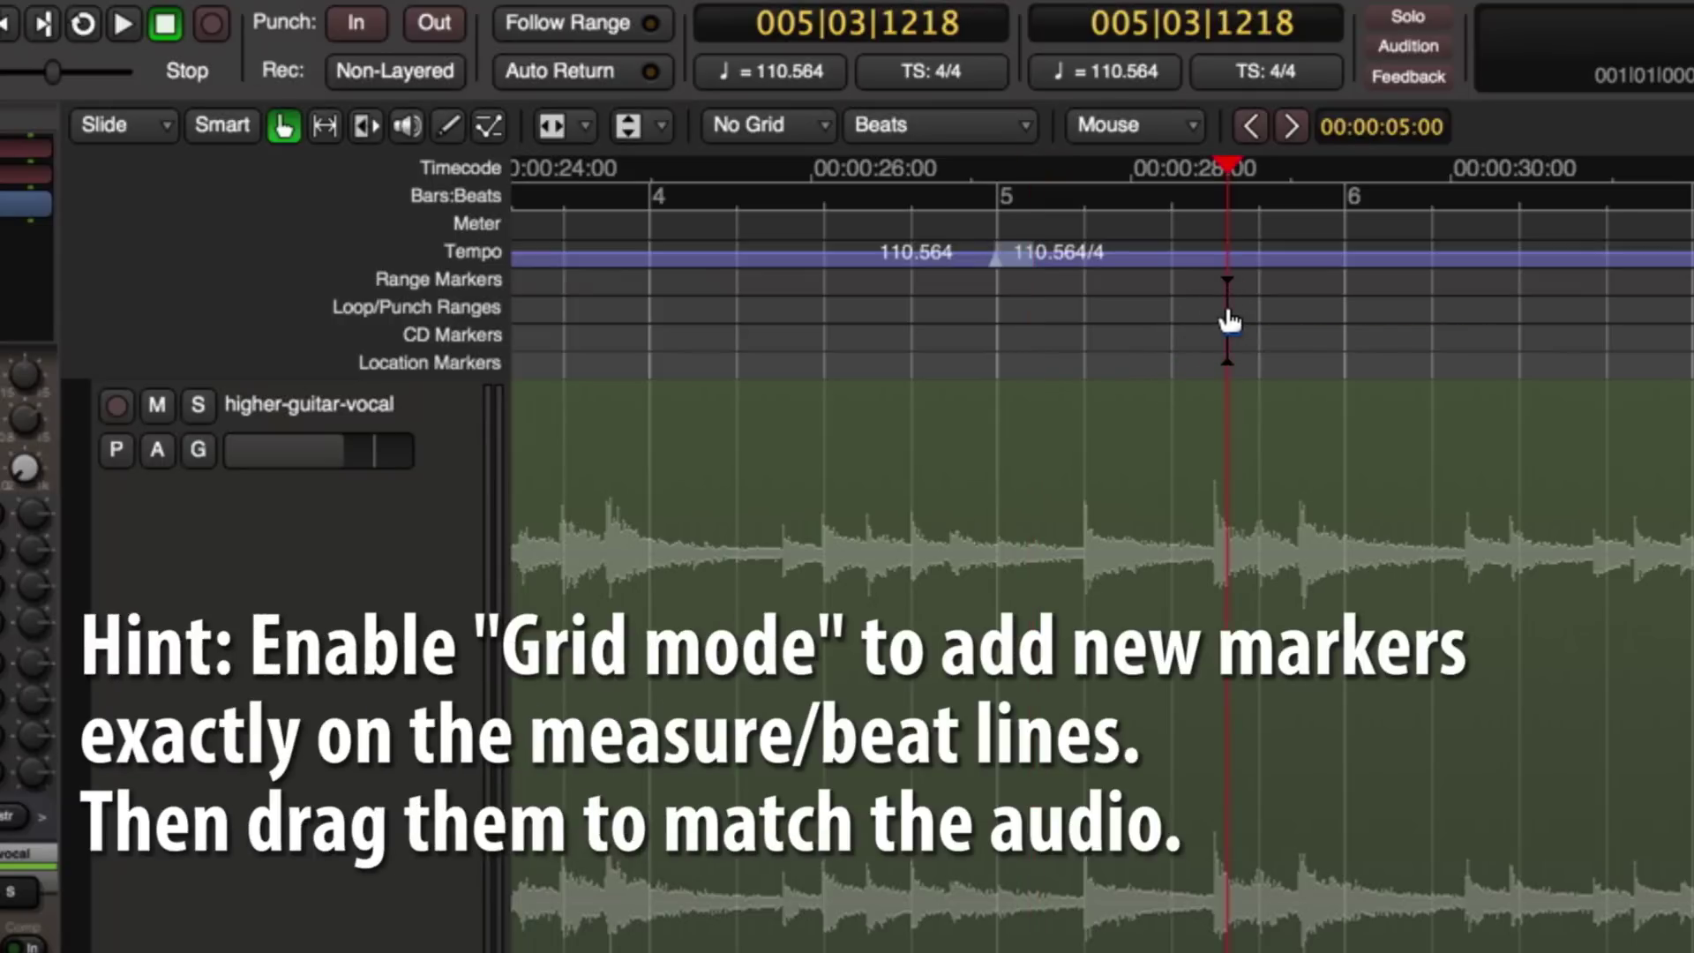
key(space)
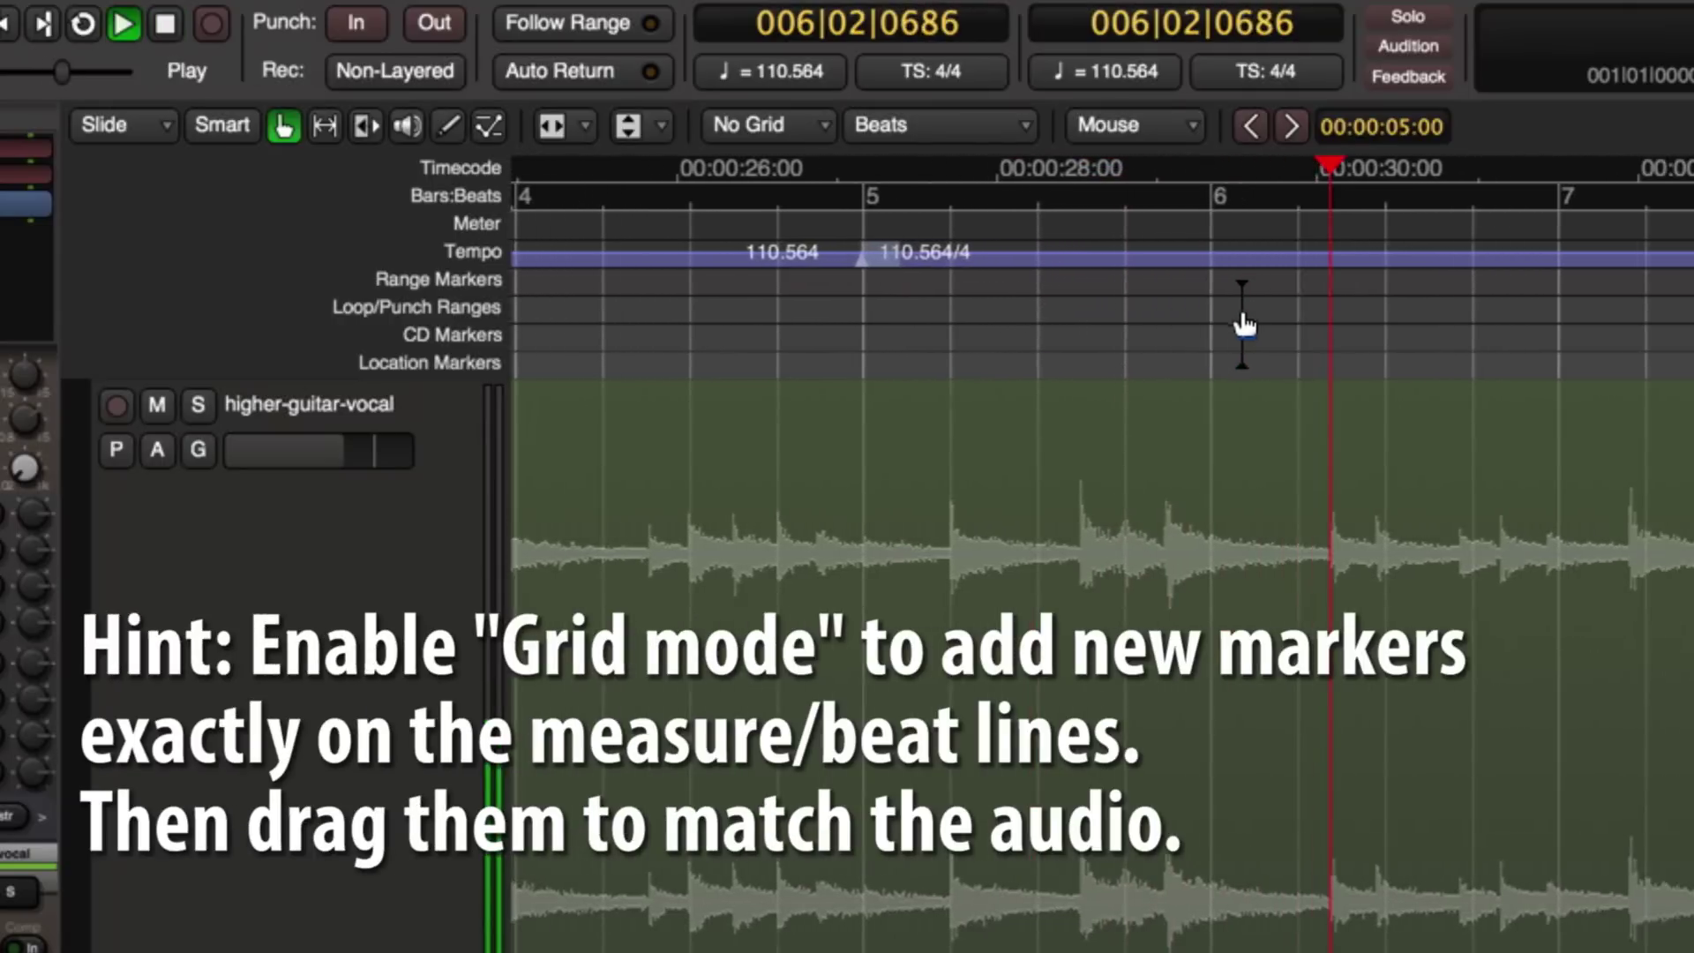
key(space)
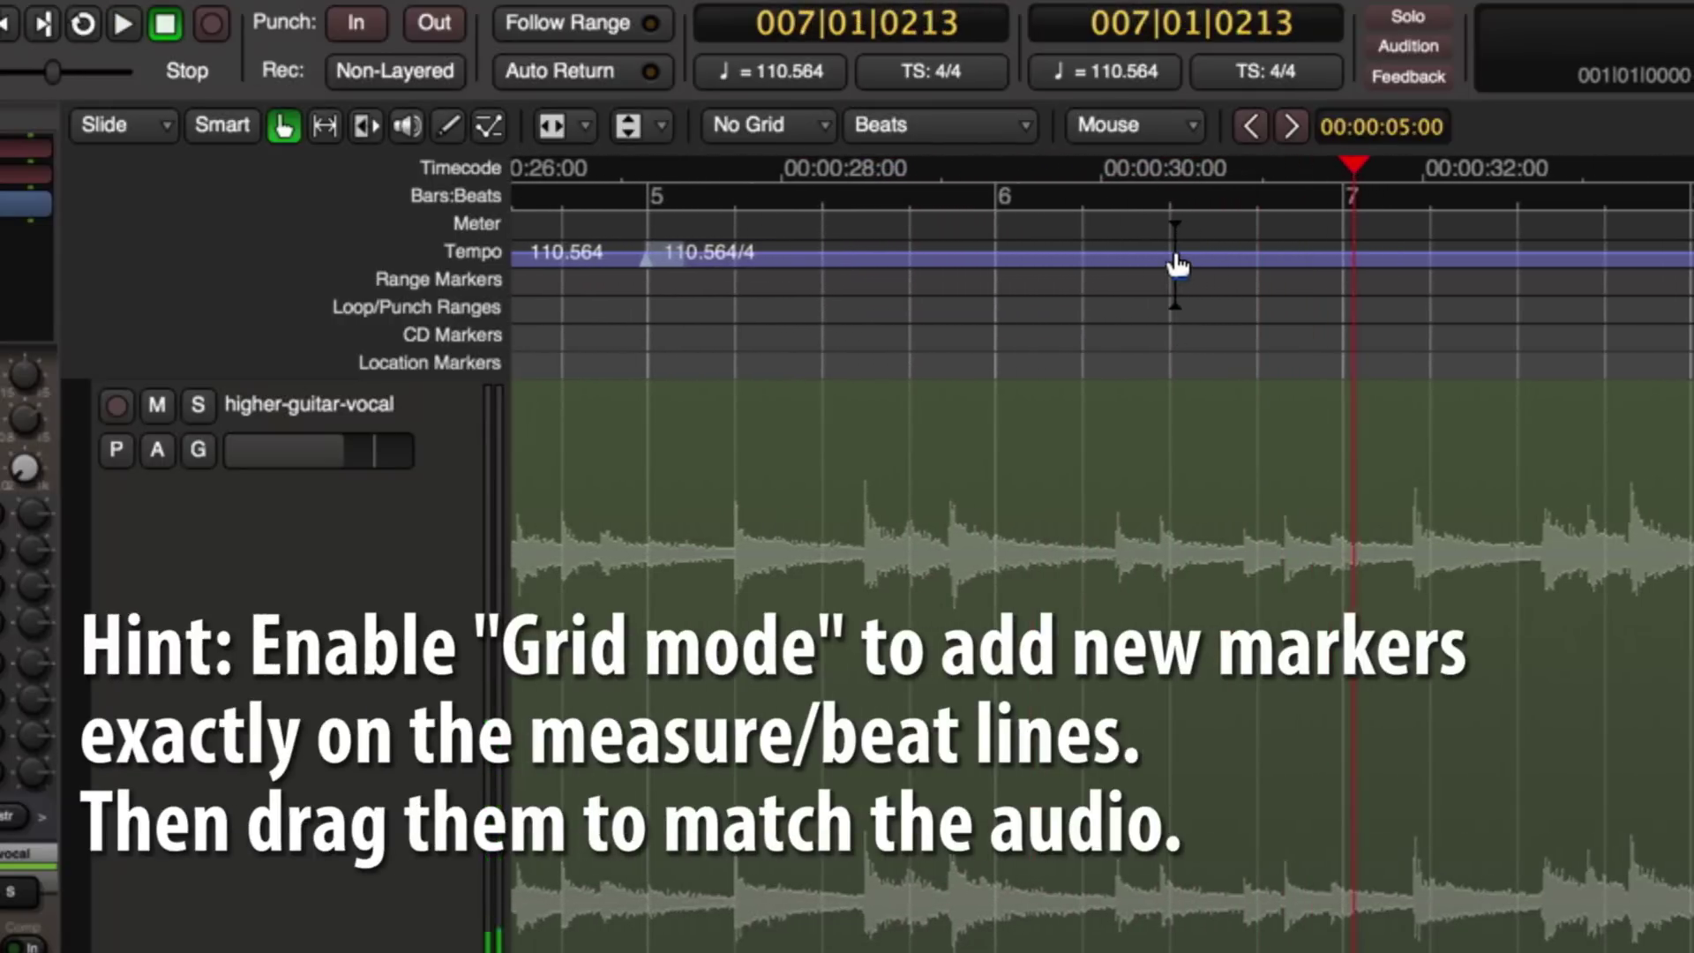
drag(1178, 264, 1169, 276)
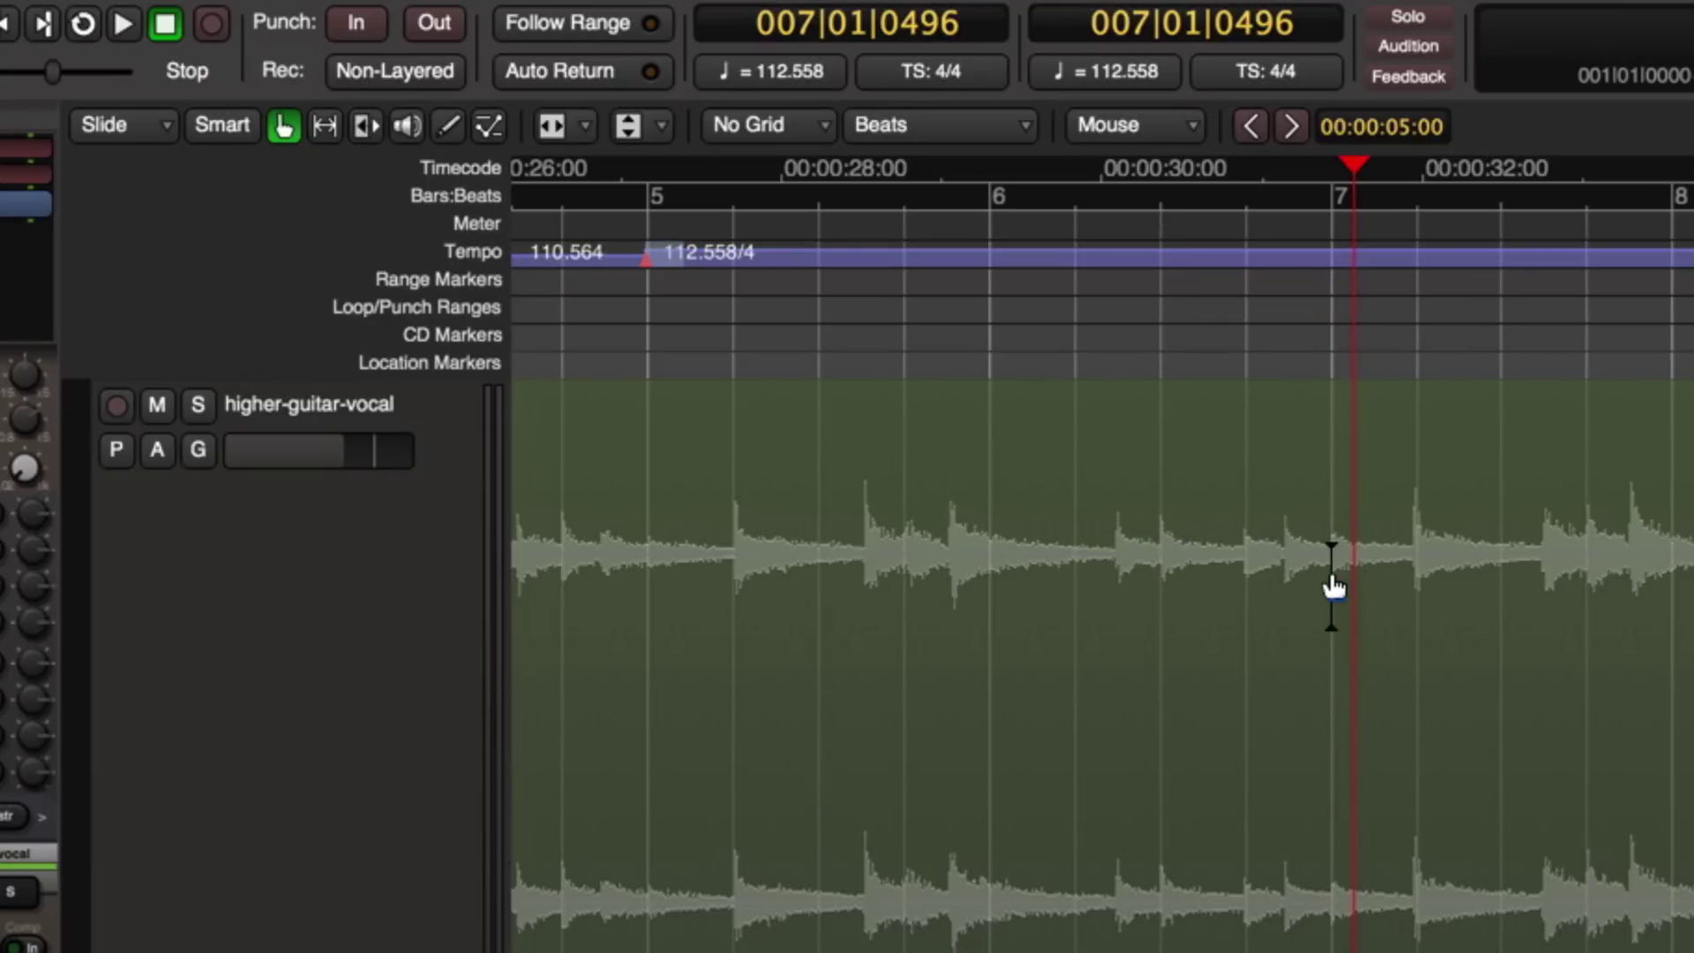
Play from bar 4 to check the change to 112.558 bpm, then set the playhead in bar 6
click(598, 321)
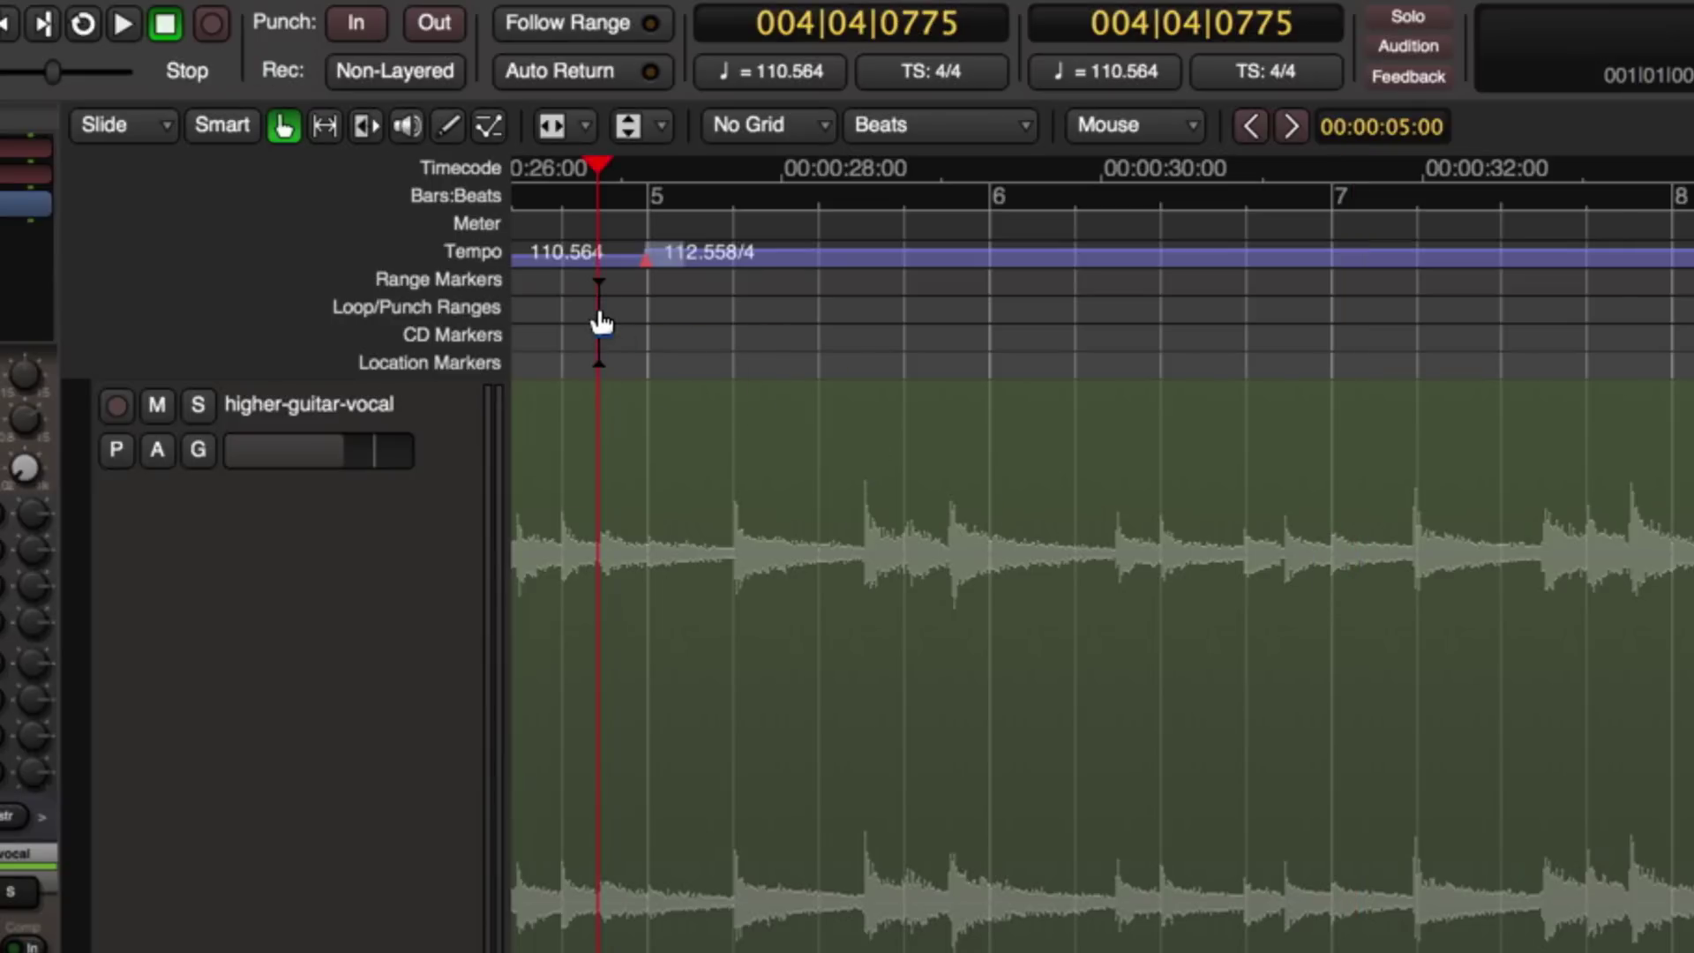
mouse_move(600, 322)
mouse_down()
mouse_move(540, 324)
mouse_move(585, 322)
mouse_up()
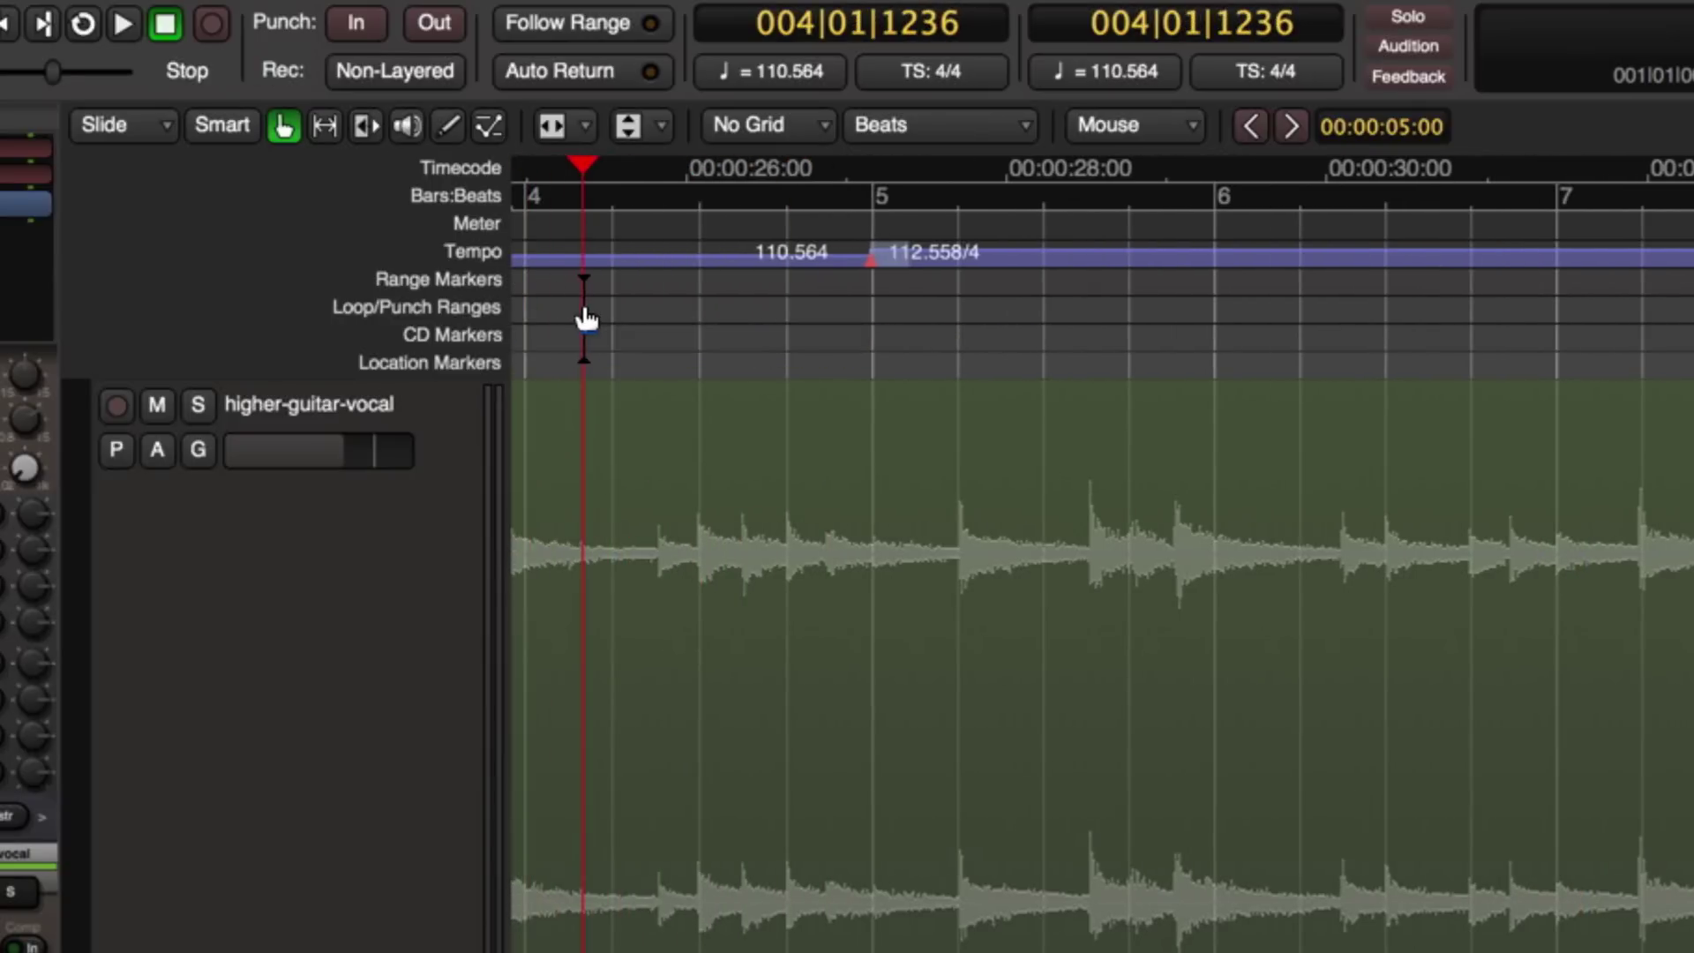
key(space)
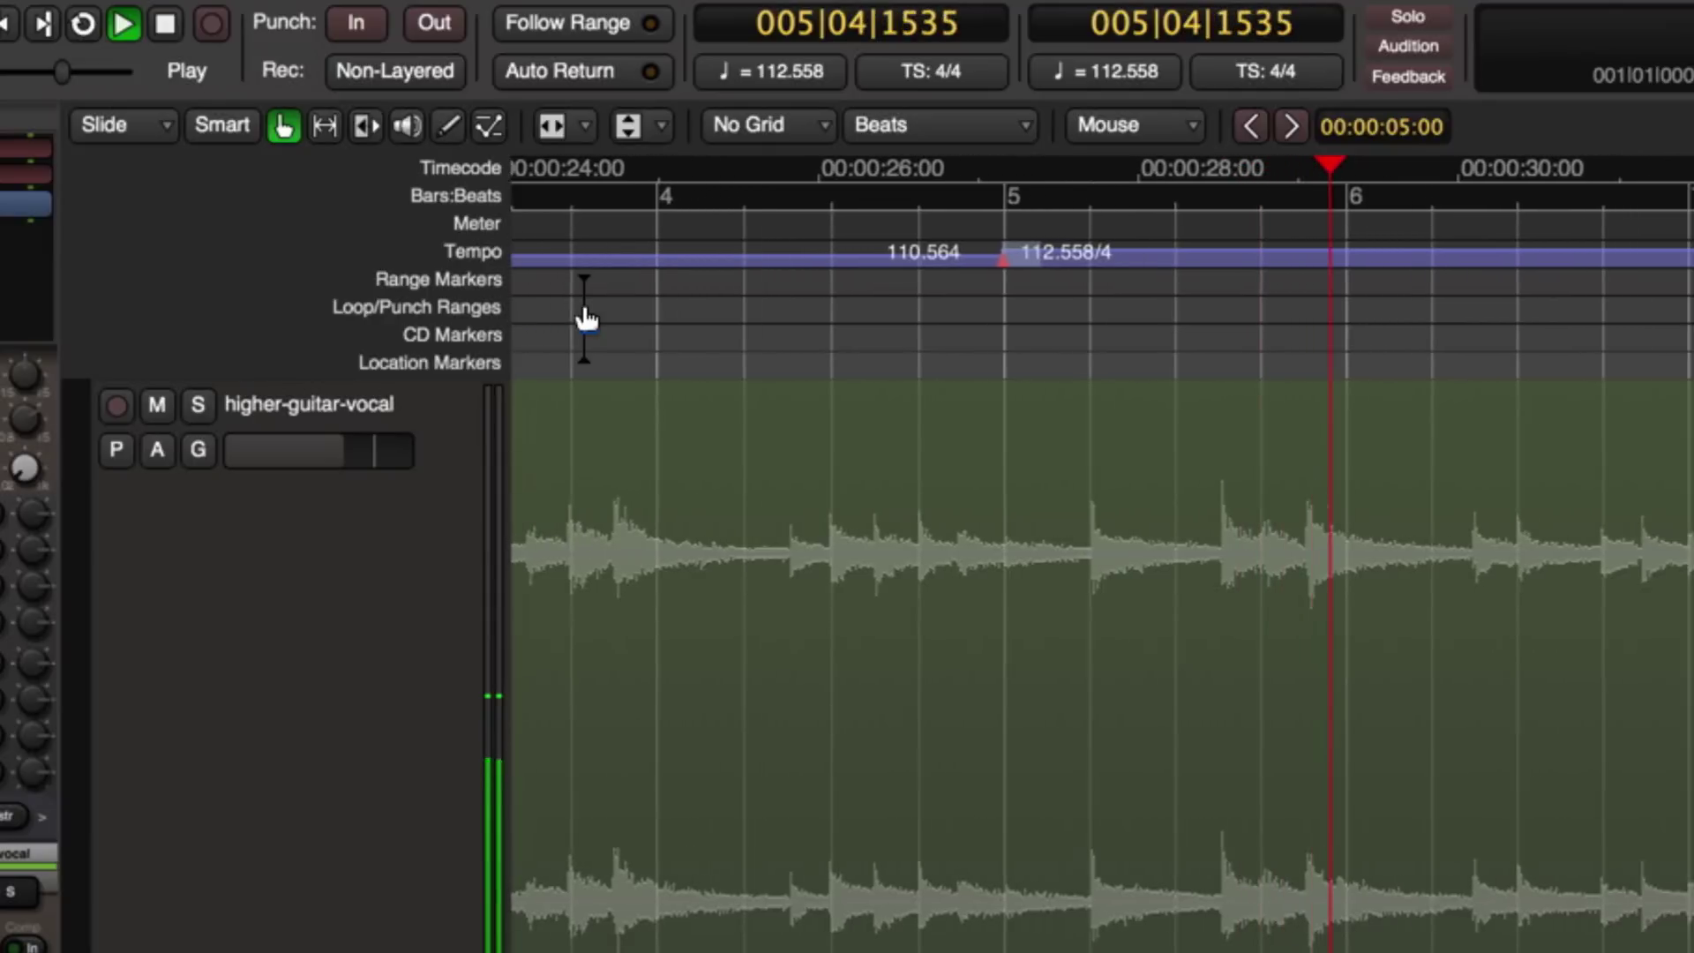
key(space)
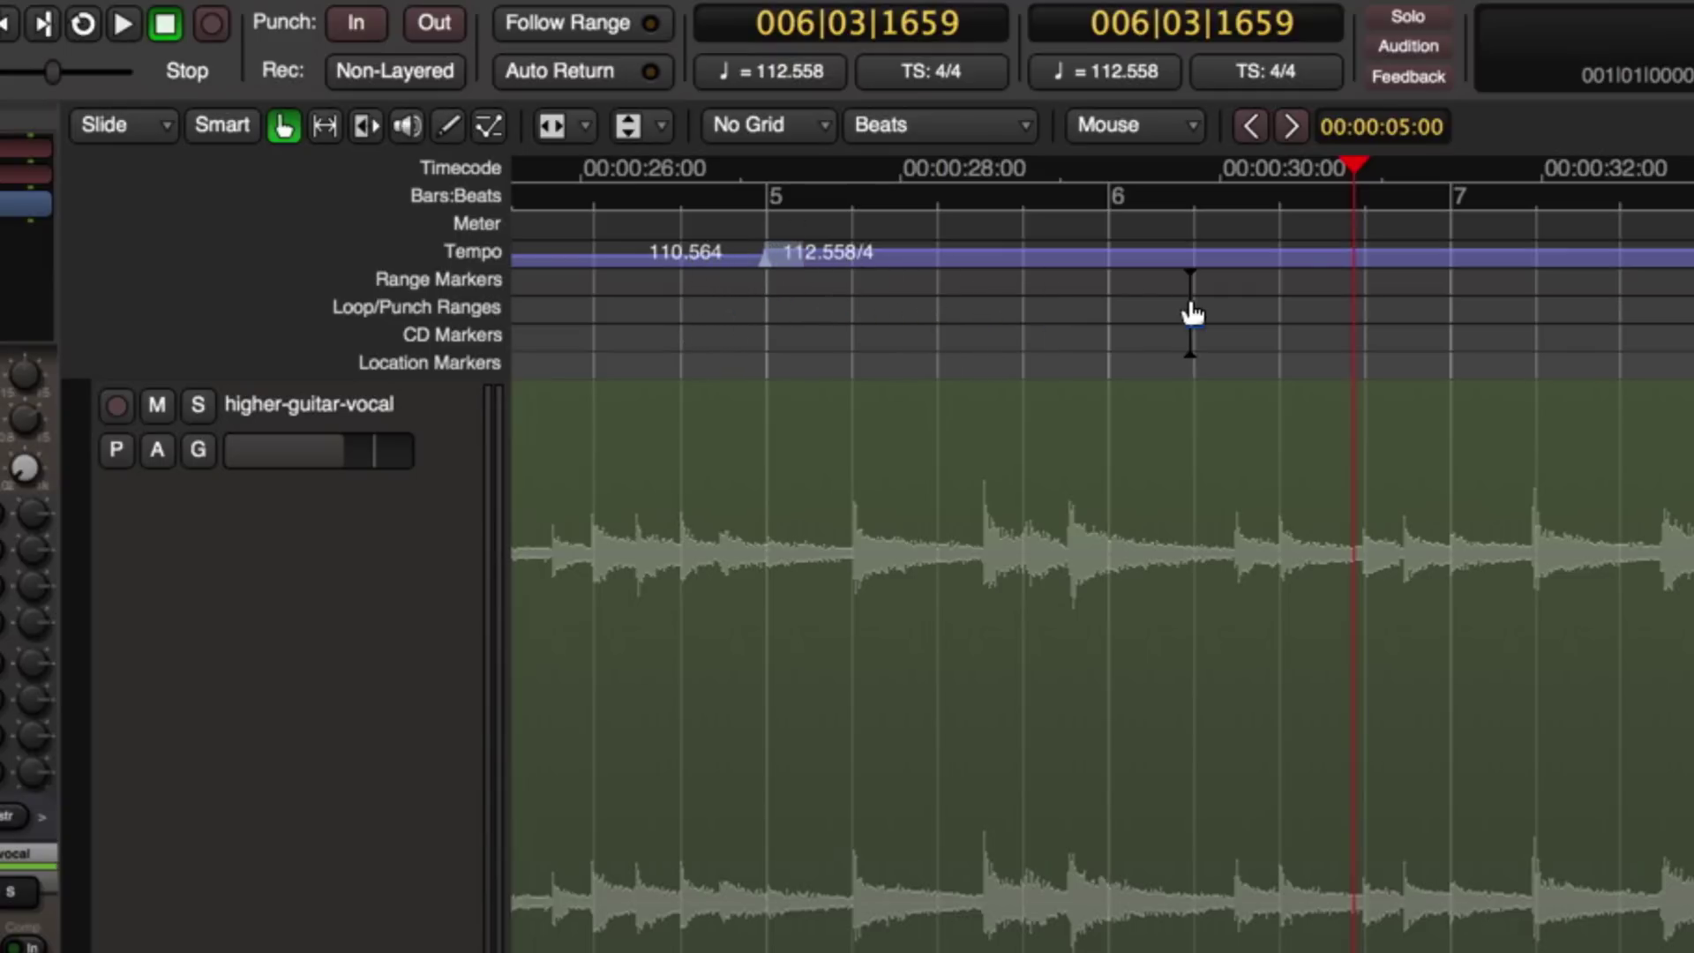
click(1217, 313)
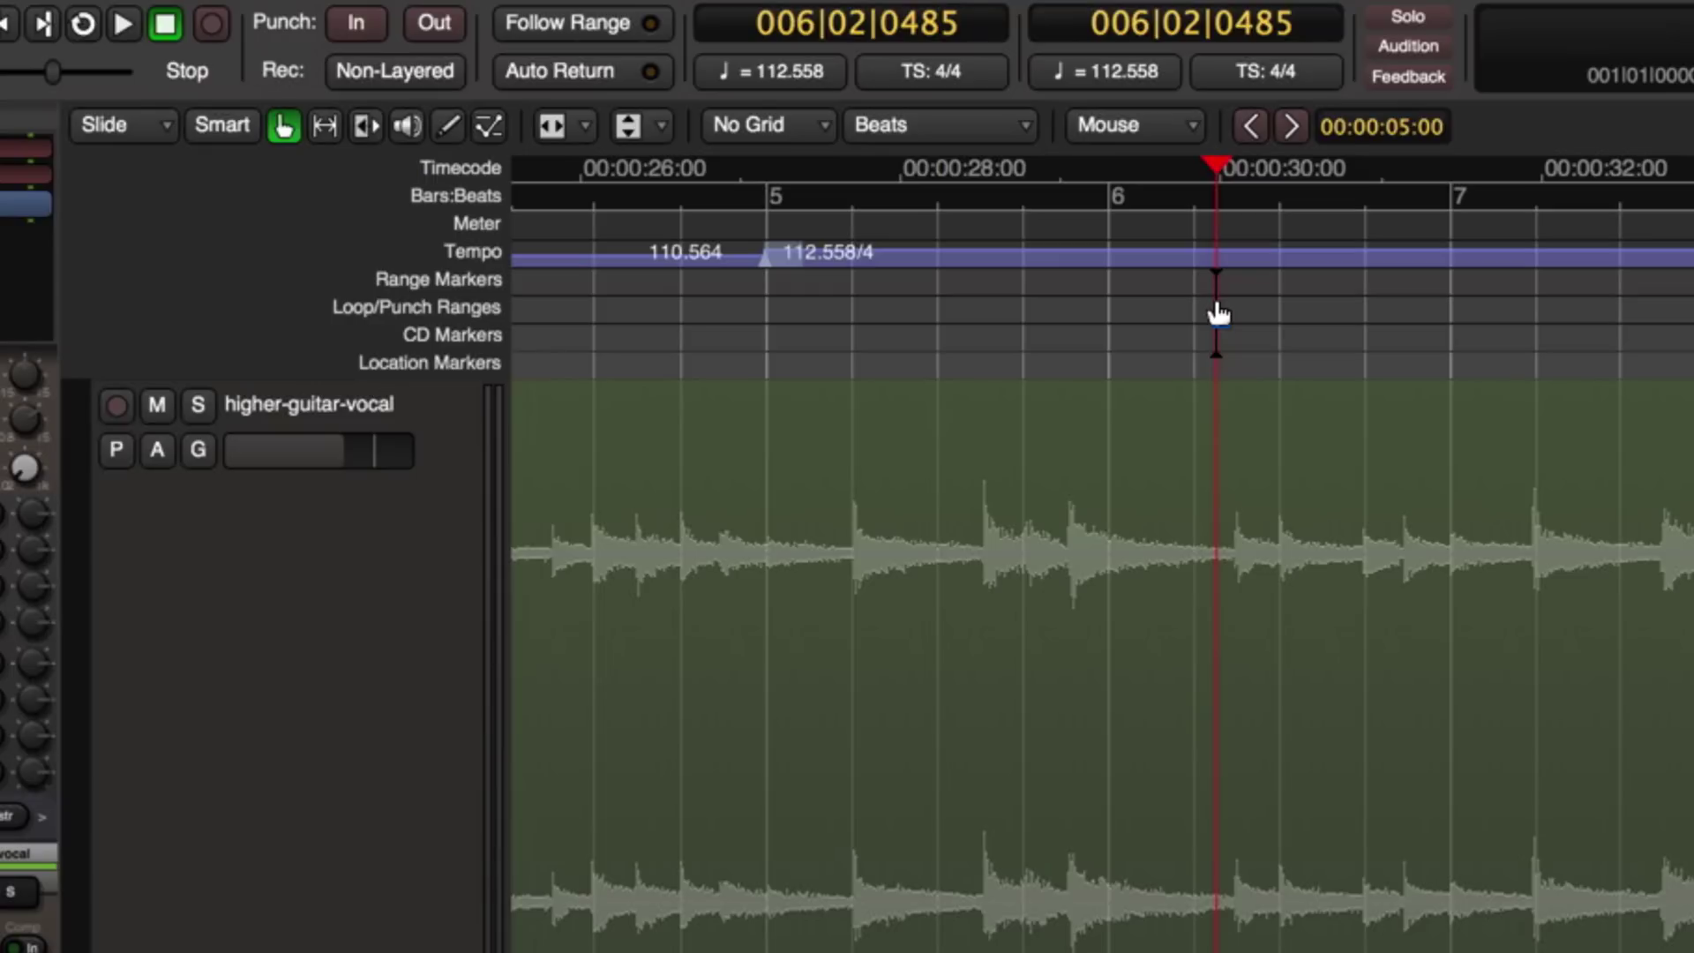
key(space)
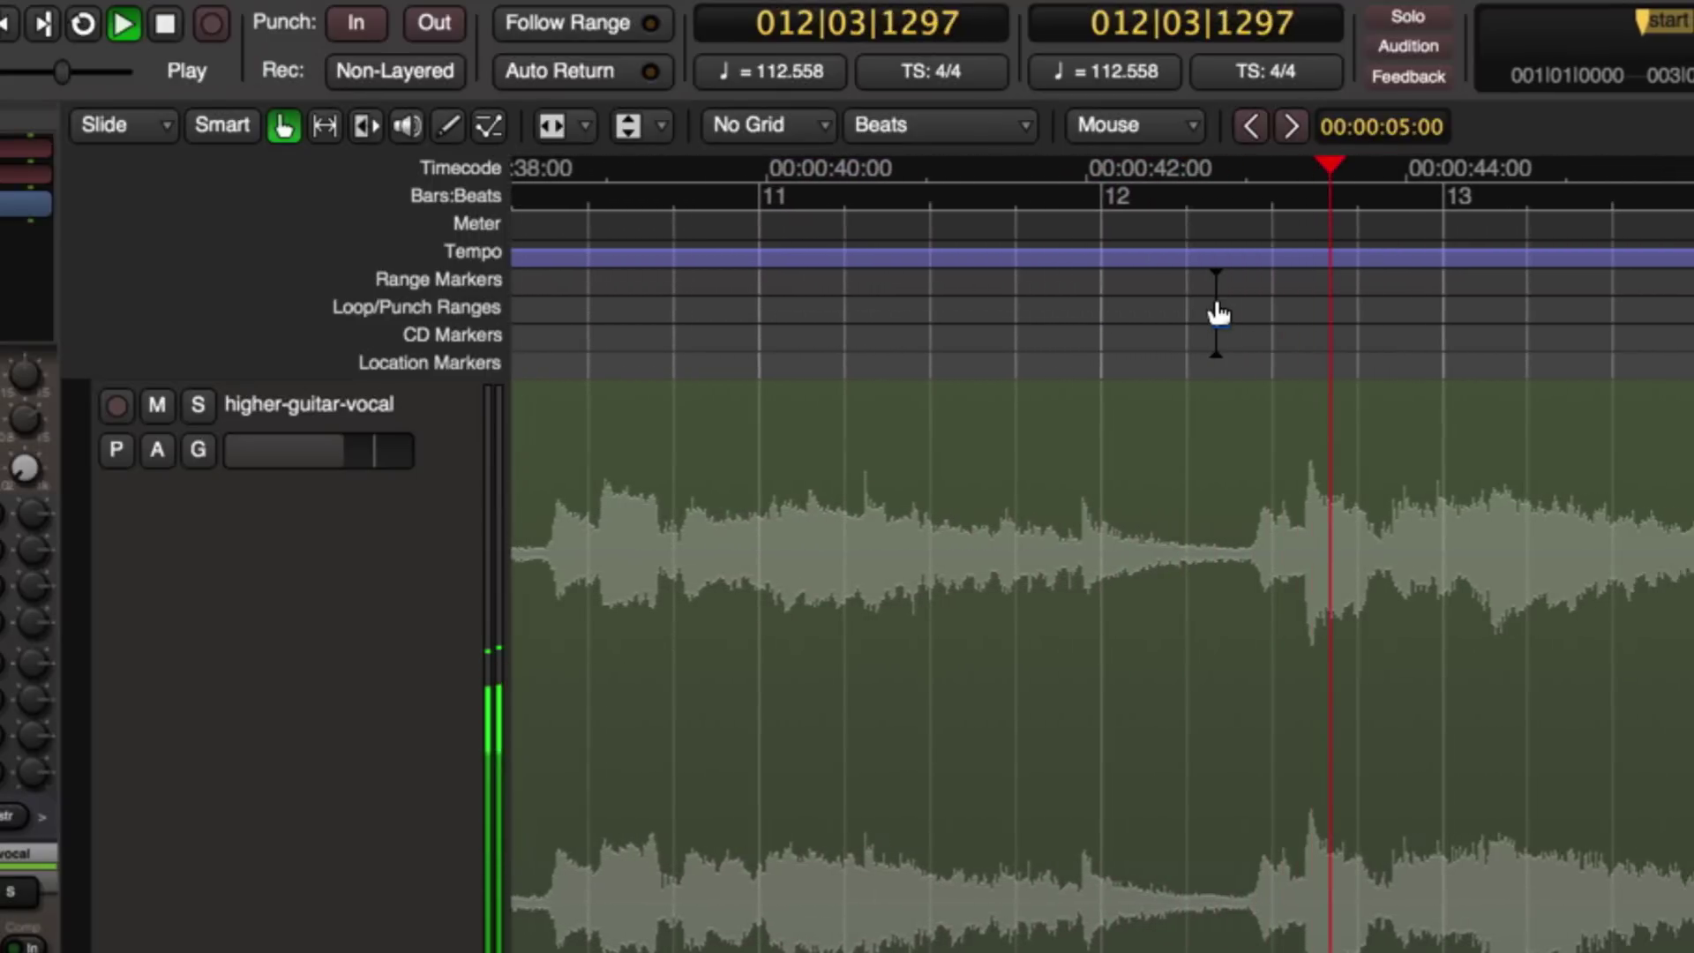
drag(1218, 313, 821, 355)
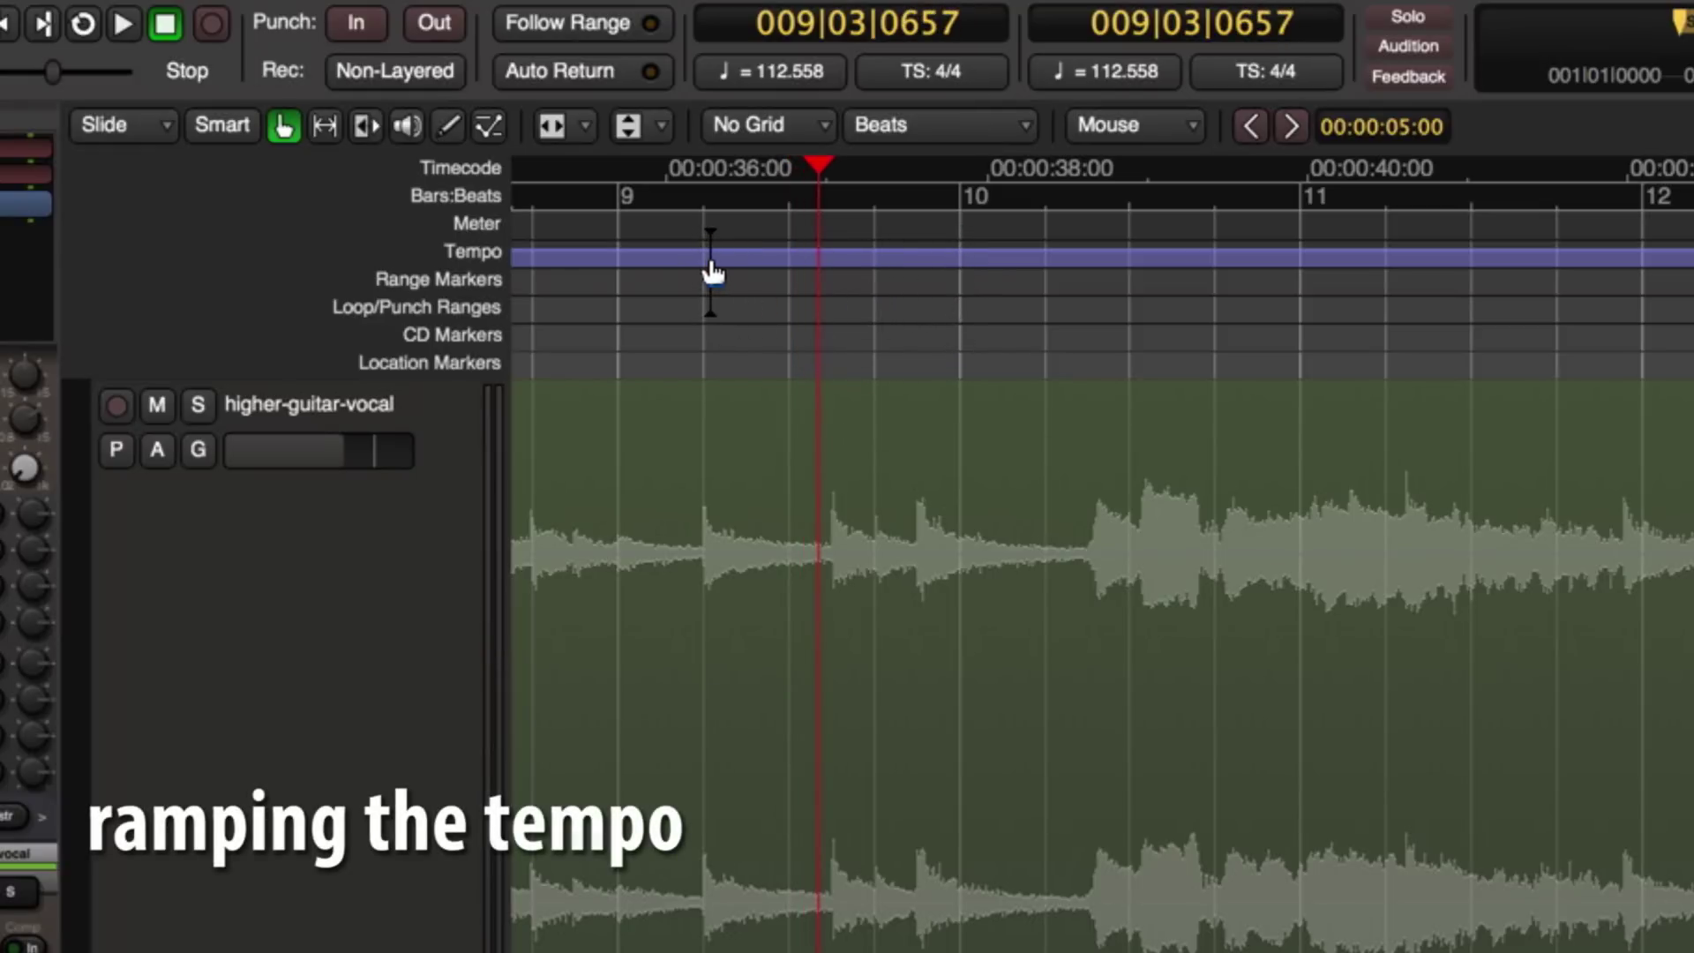
Add tempo markers in bar 9 and at bar 10, ramping the tempo down to 102.923 bpm
click(788, 256)
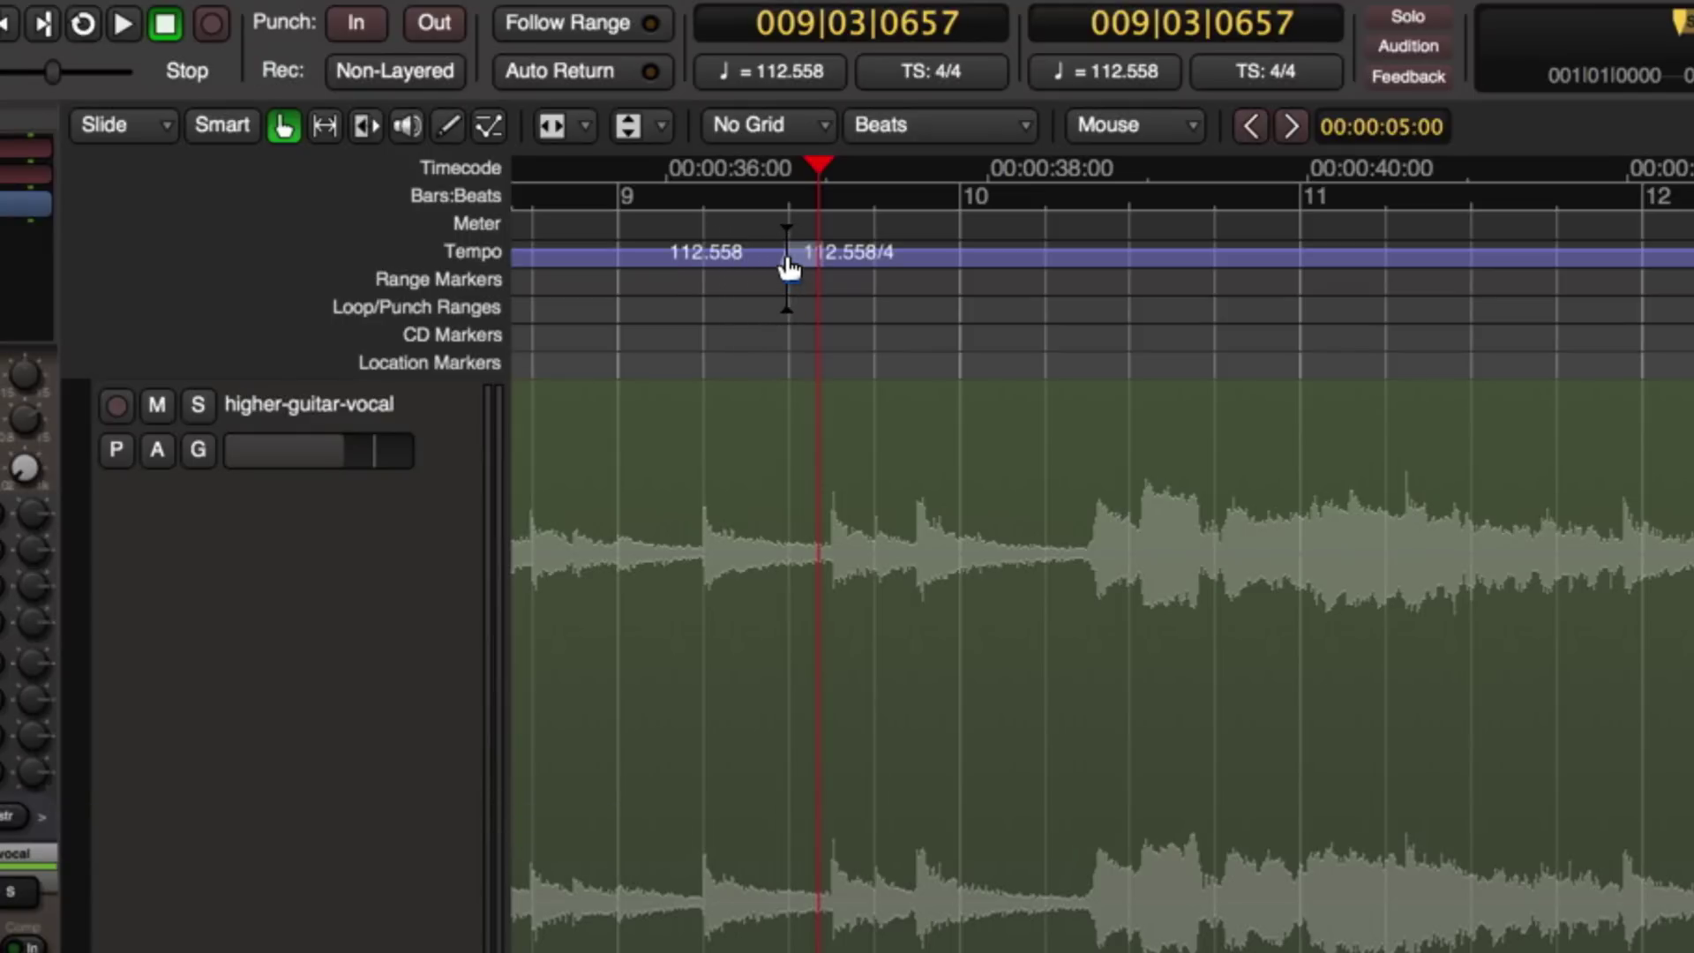
click(962, 257)
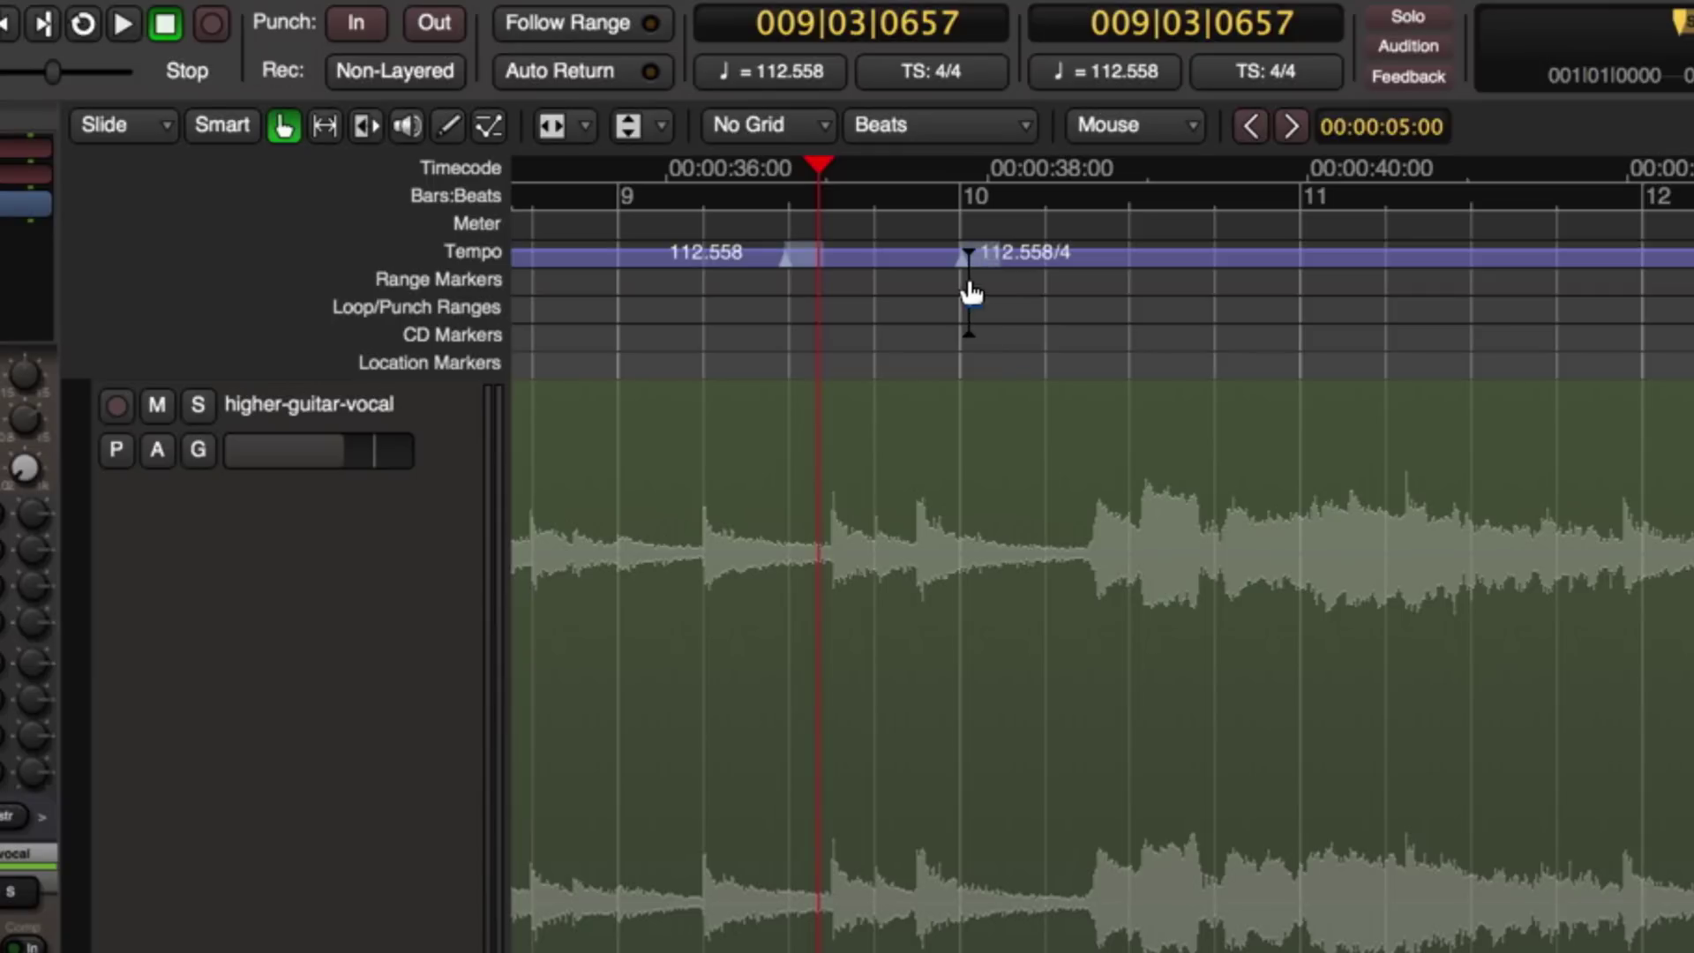
key(=)
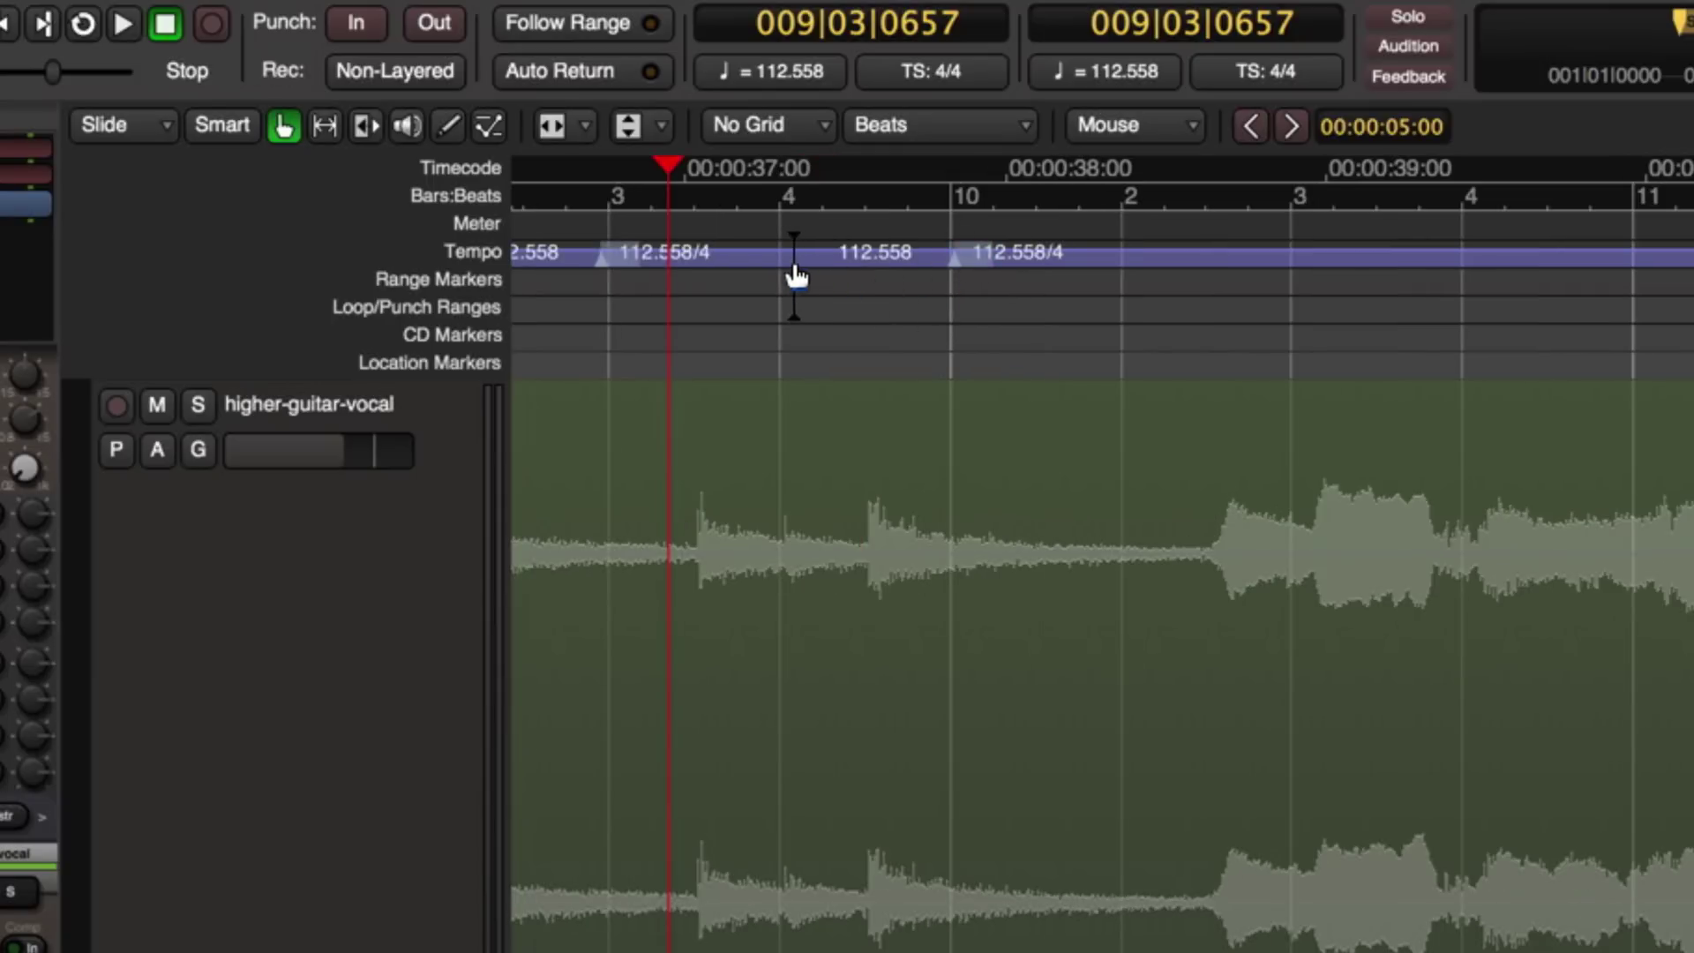
shift+click(958, 264)
drag(968, 263, 983, 263)
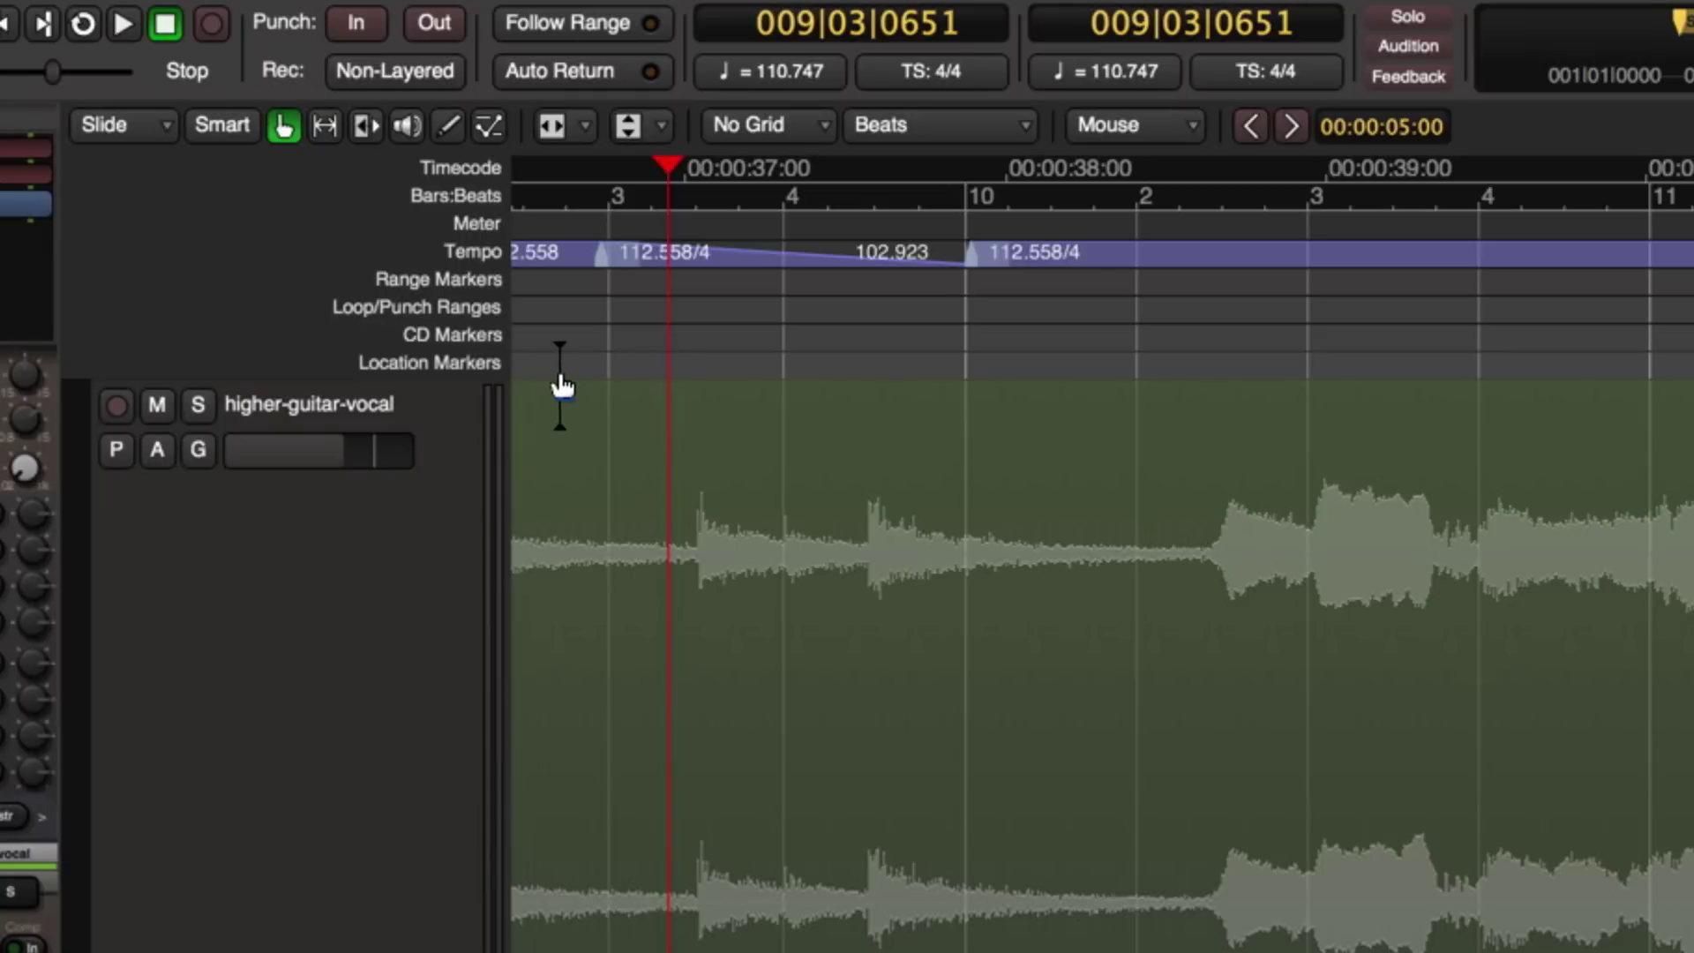
Play through the ramp and jump back to 112.558 at bar 10, then return the playhead to bar 10
drag(560, 362, 597, 378)
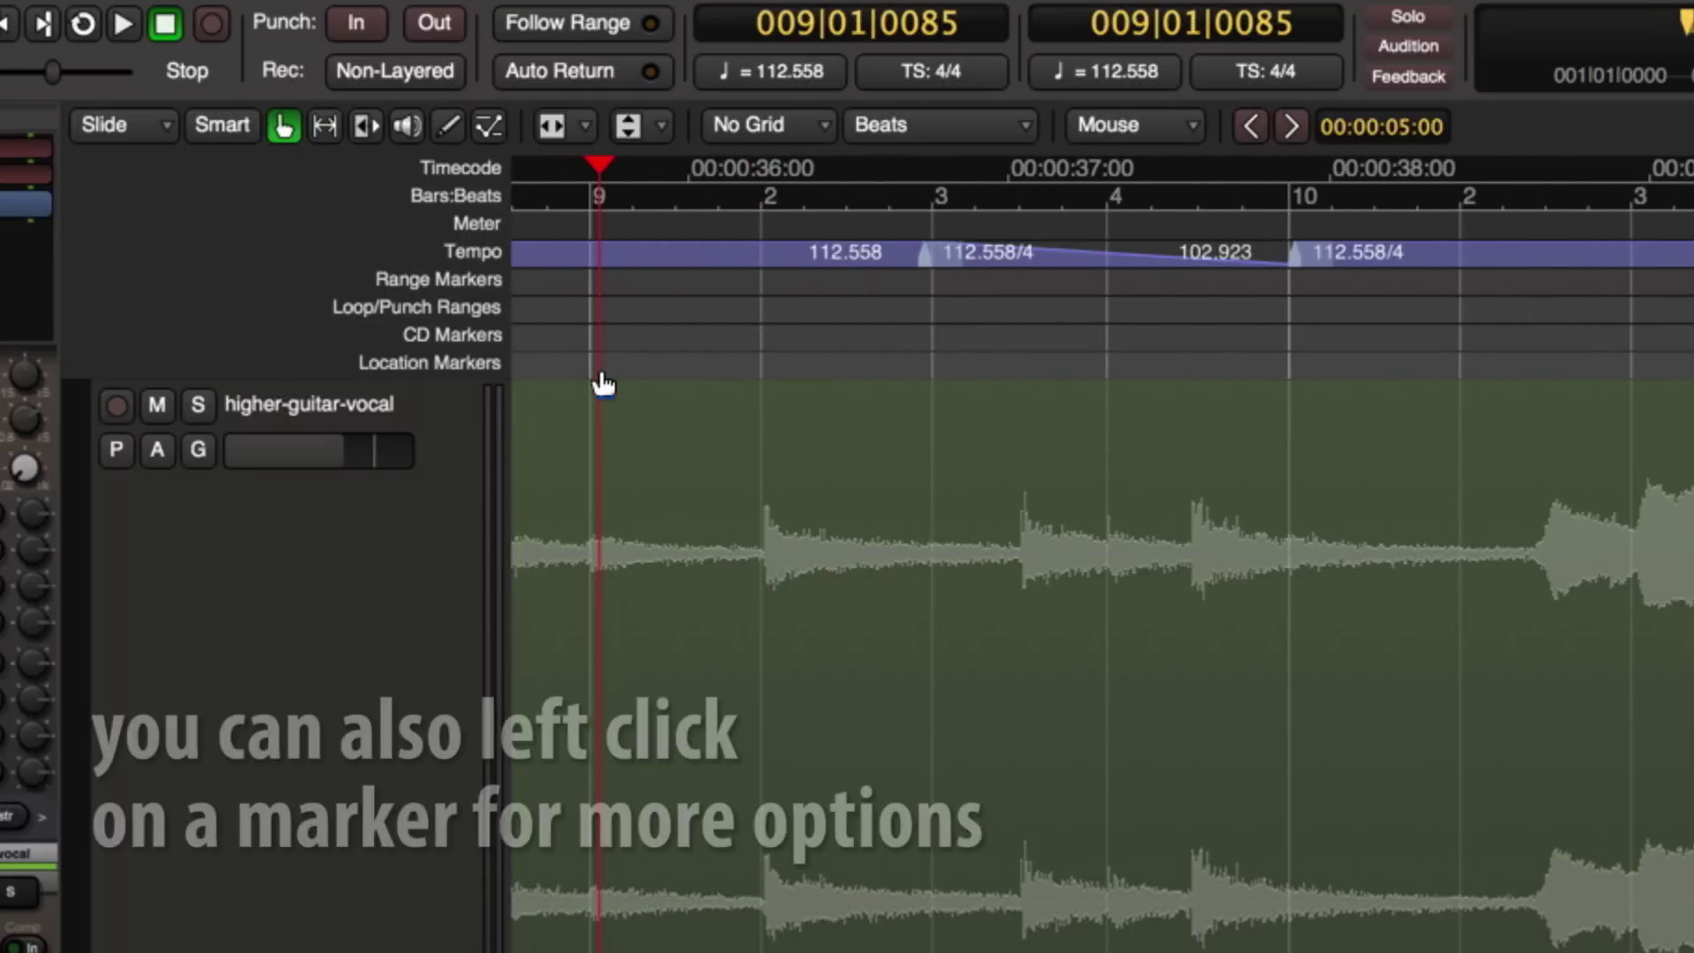
key(space)
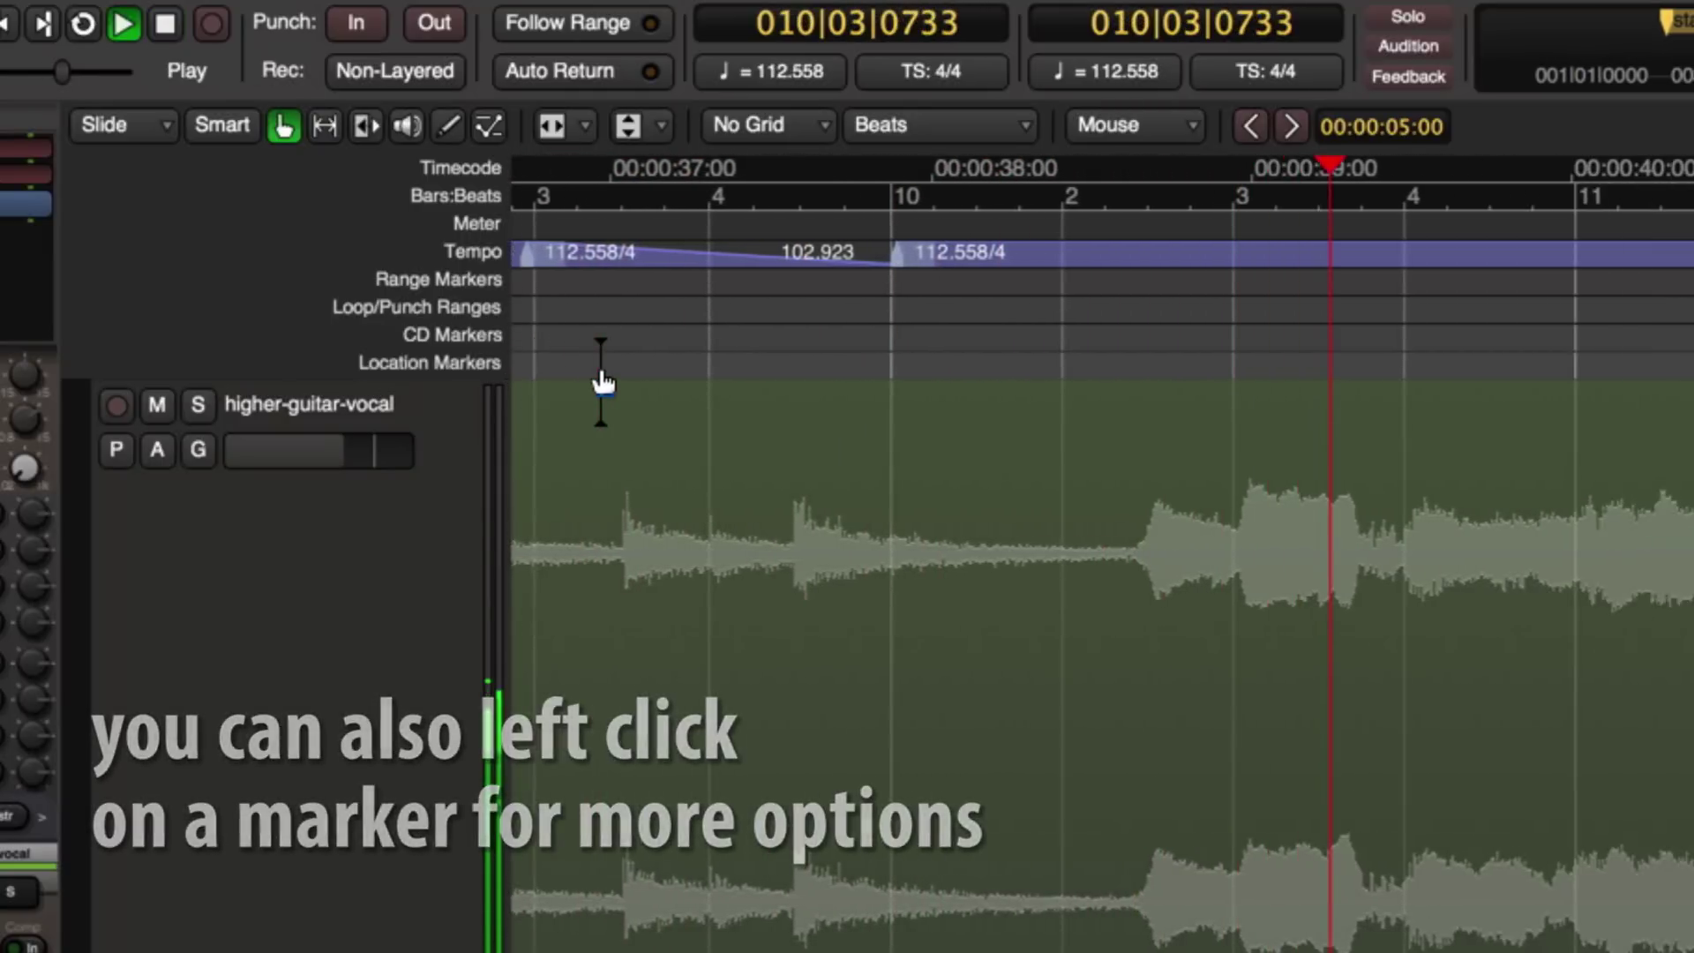
key(space)
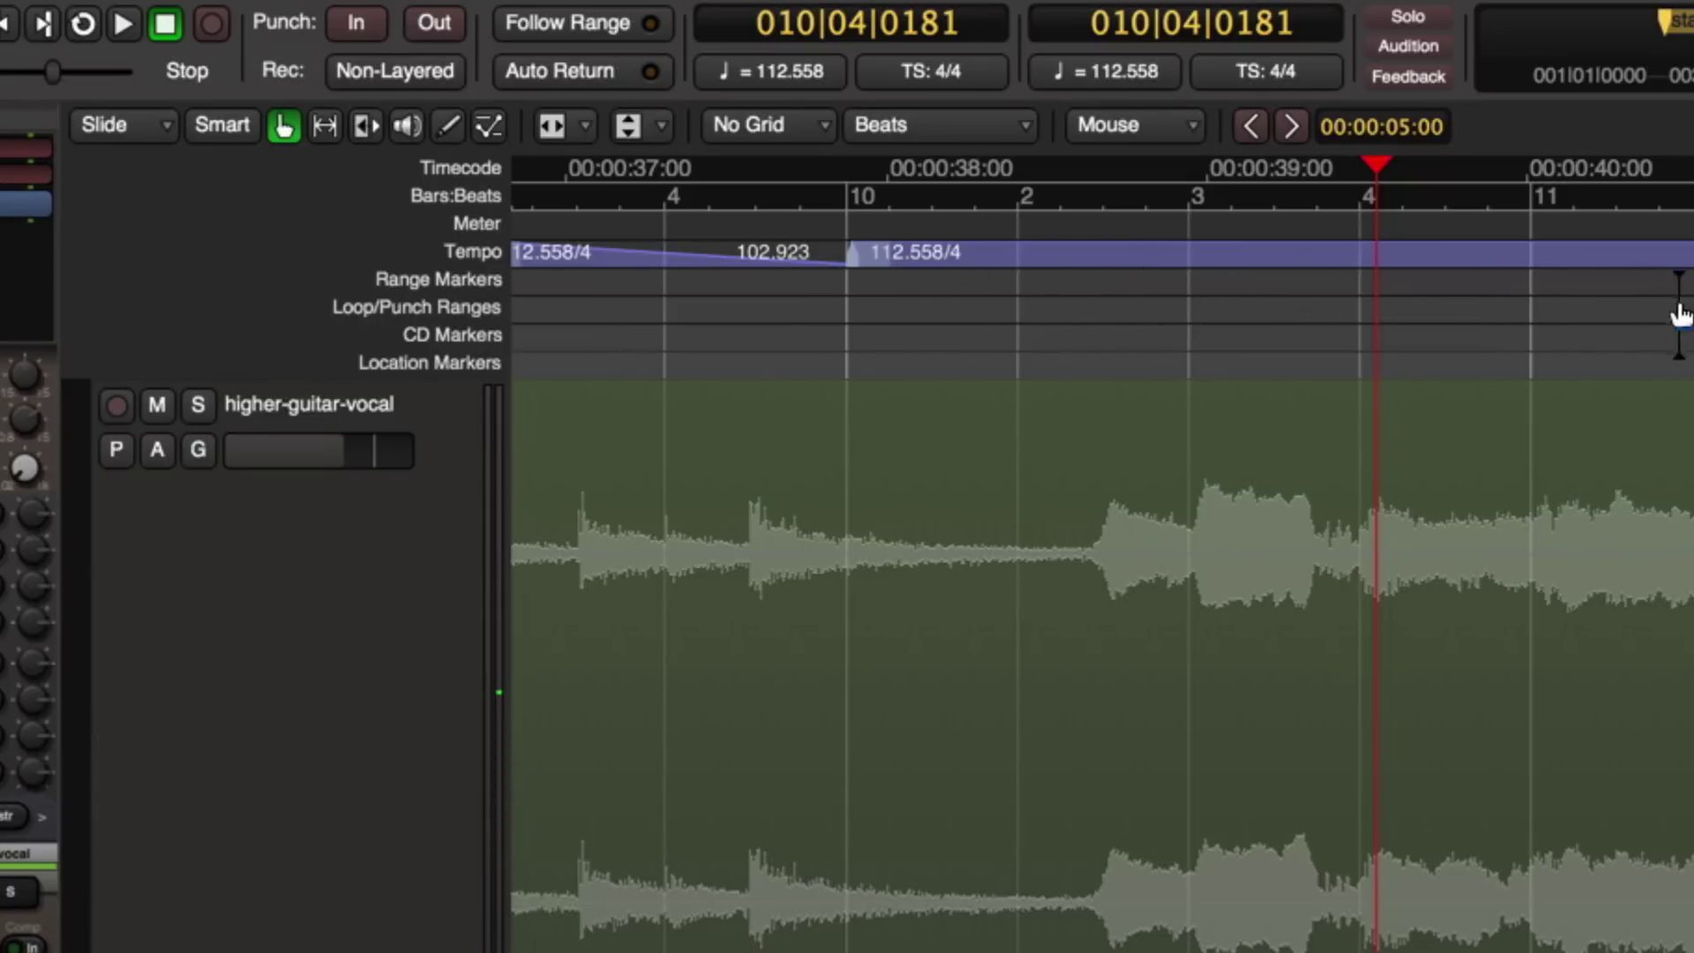
click(858, 335)
Play from bar 10, then lower the tempo after bar 12 to about 109.133 bpm
key(space)
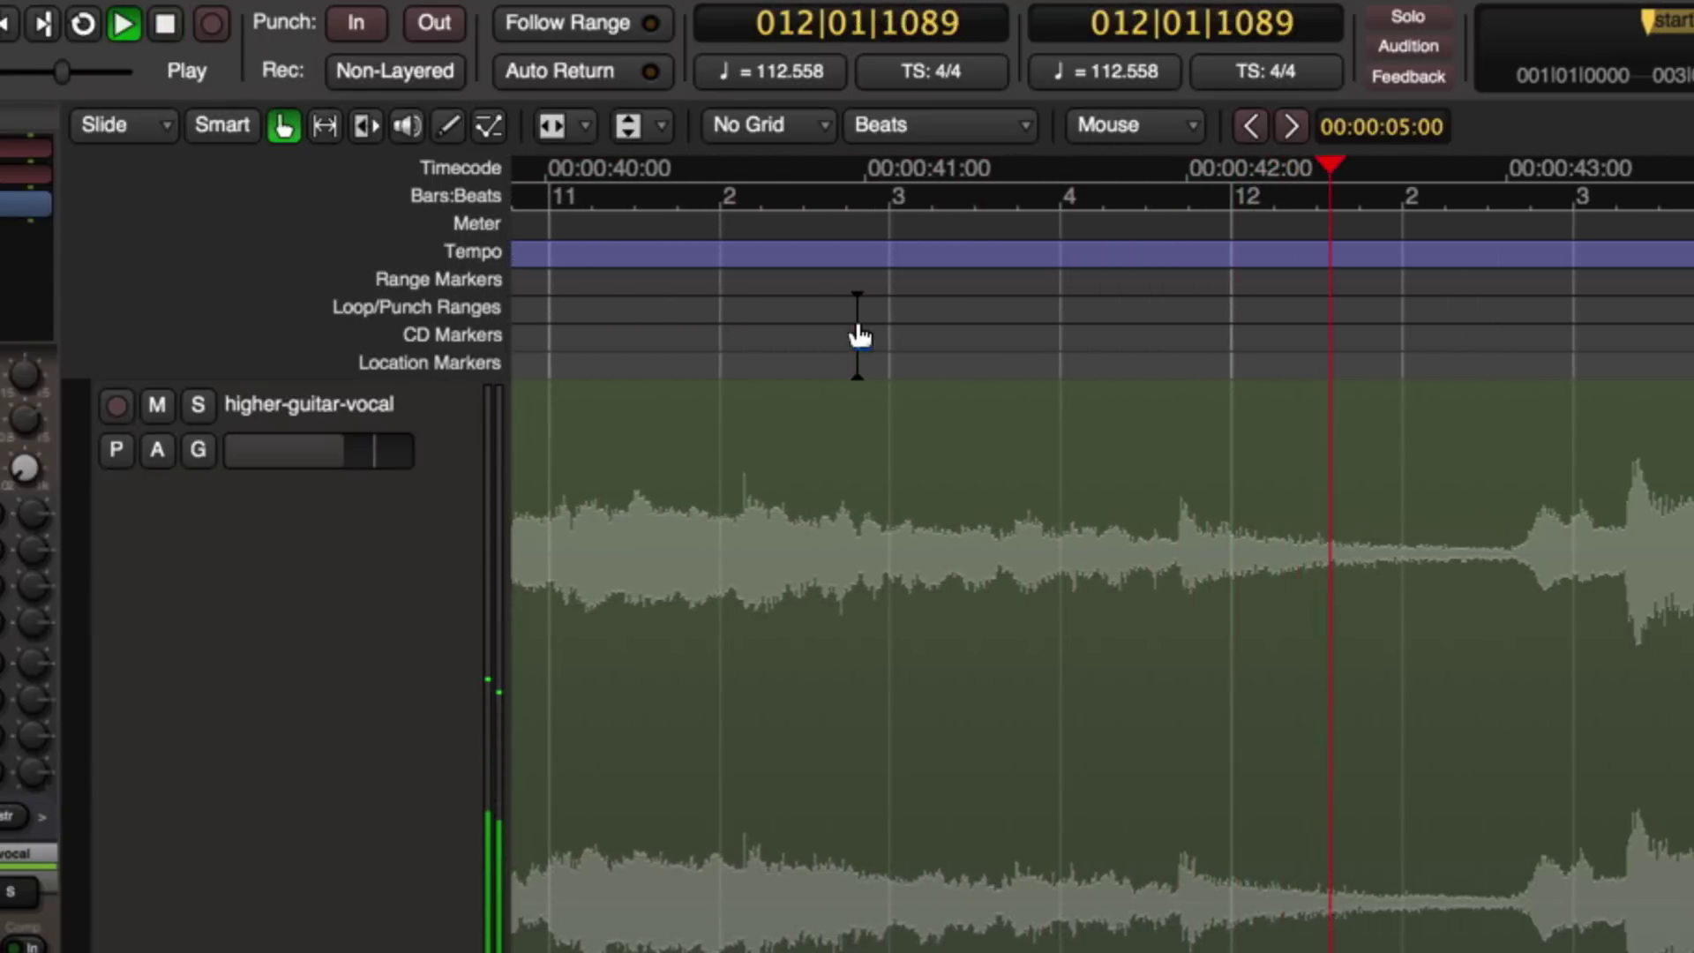
key(space)
drag(1170, 260, 1221, 264)
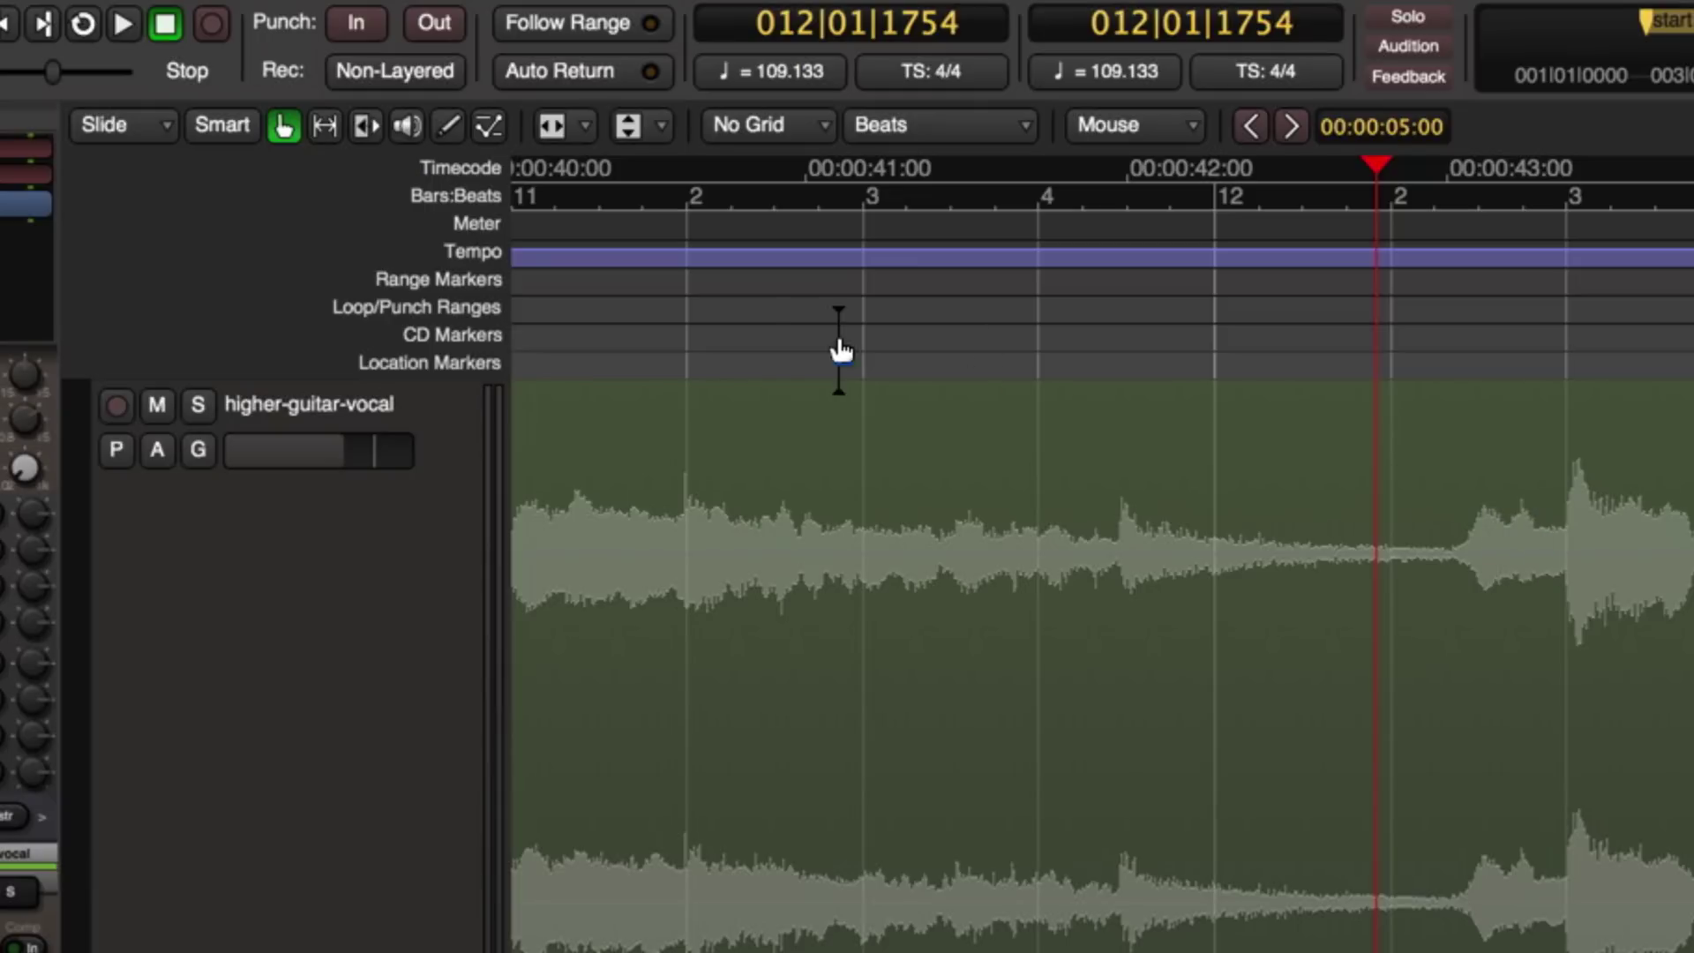
drag(713, 321, 598, 342)
Play back to check 109.133 bpm, then add a tempo marker at bar 14 beat 4
key(space)
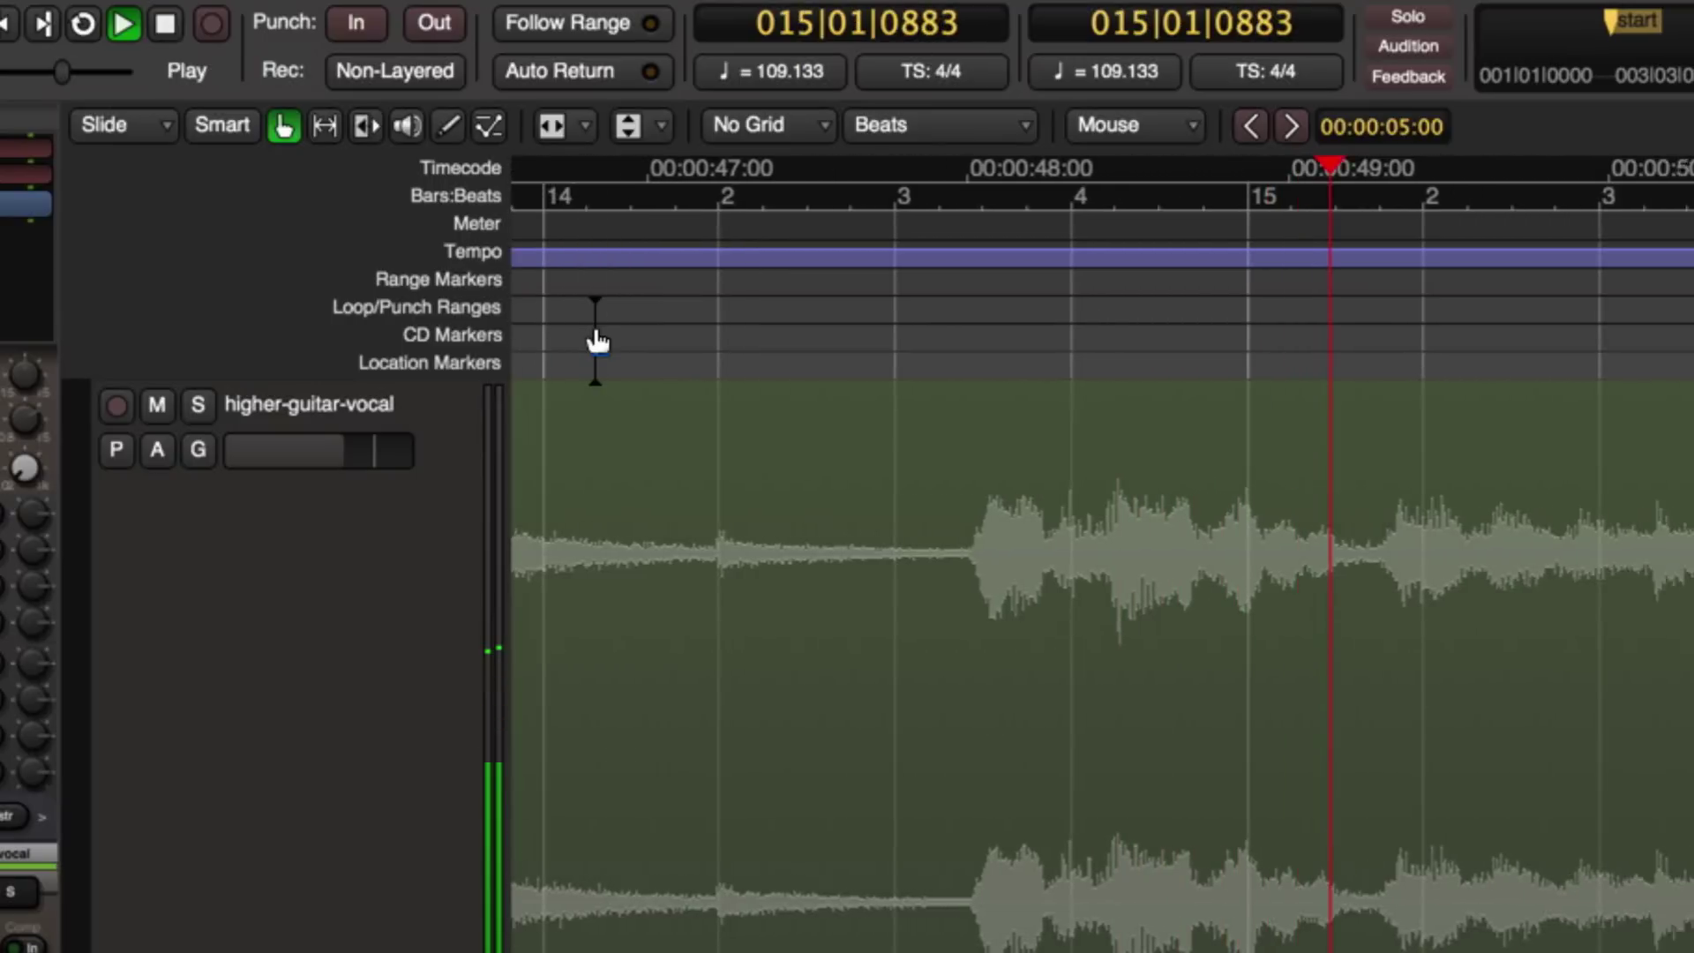
key(space)
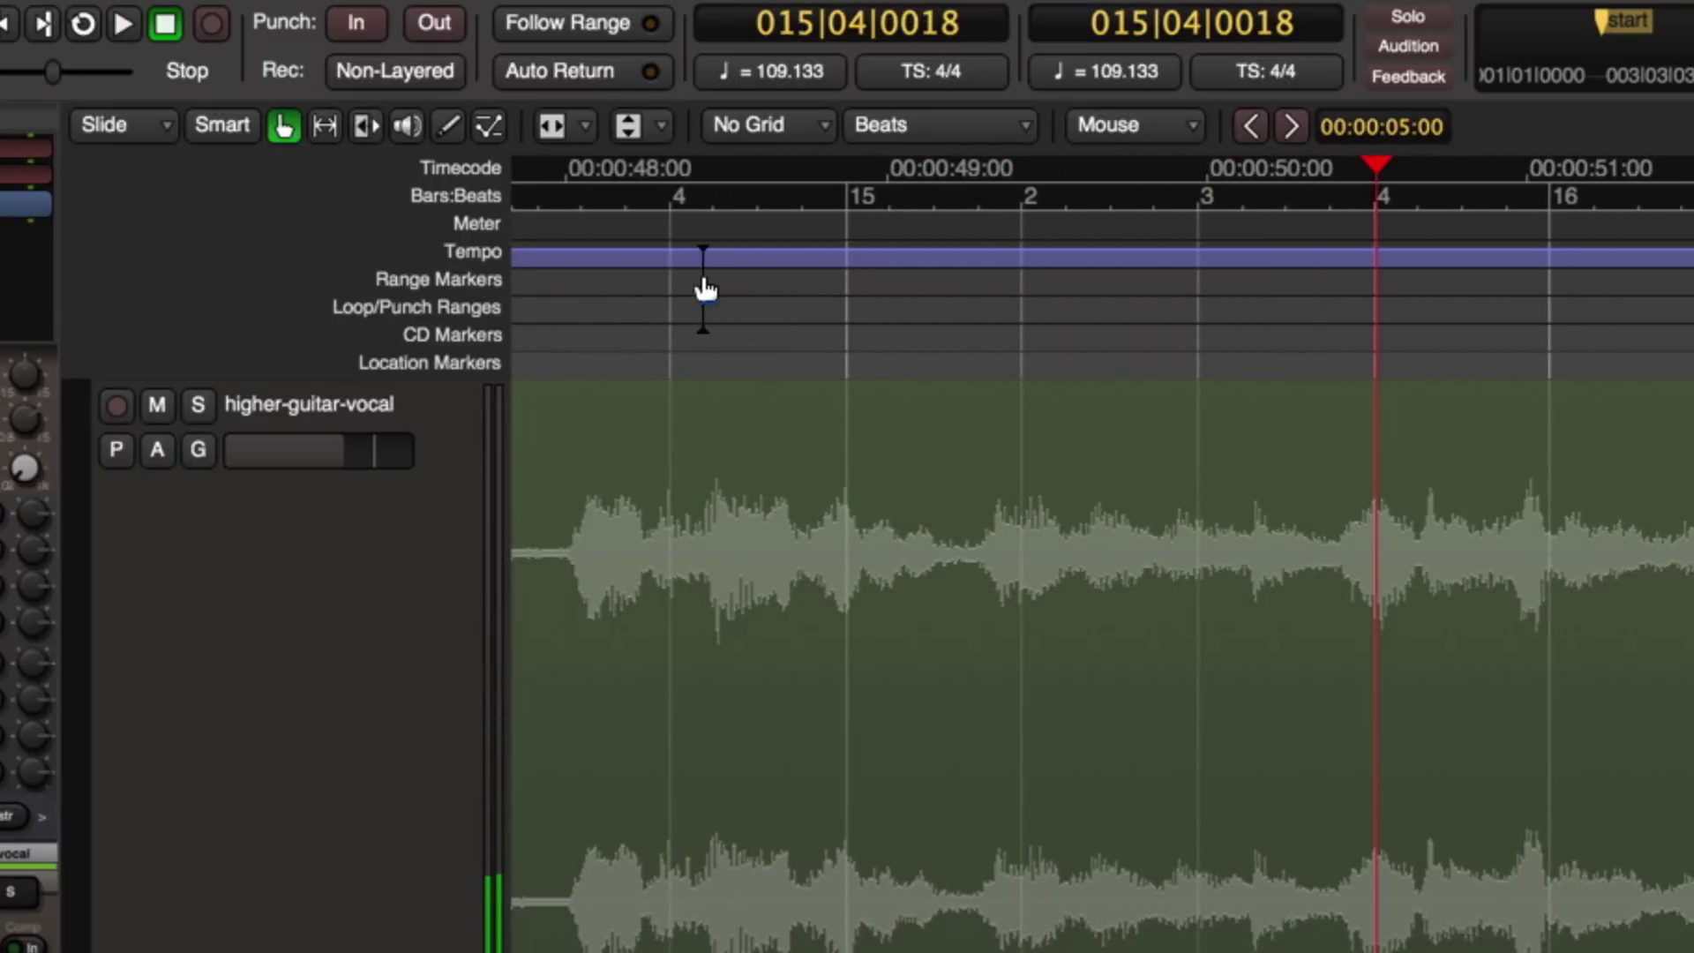
click(671, 273)
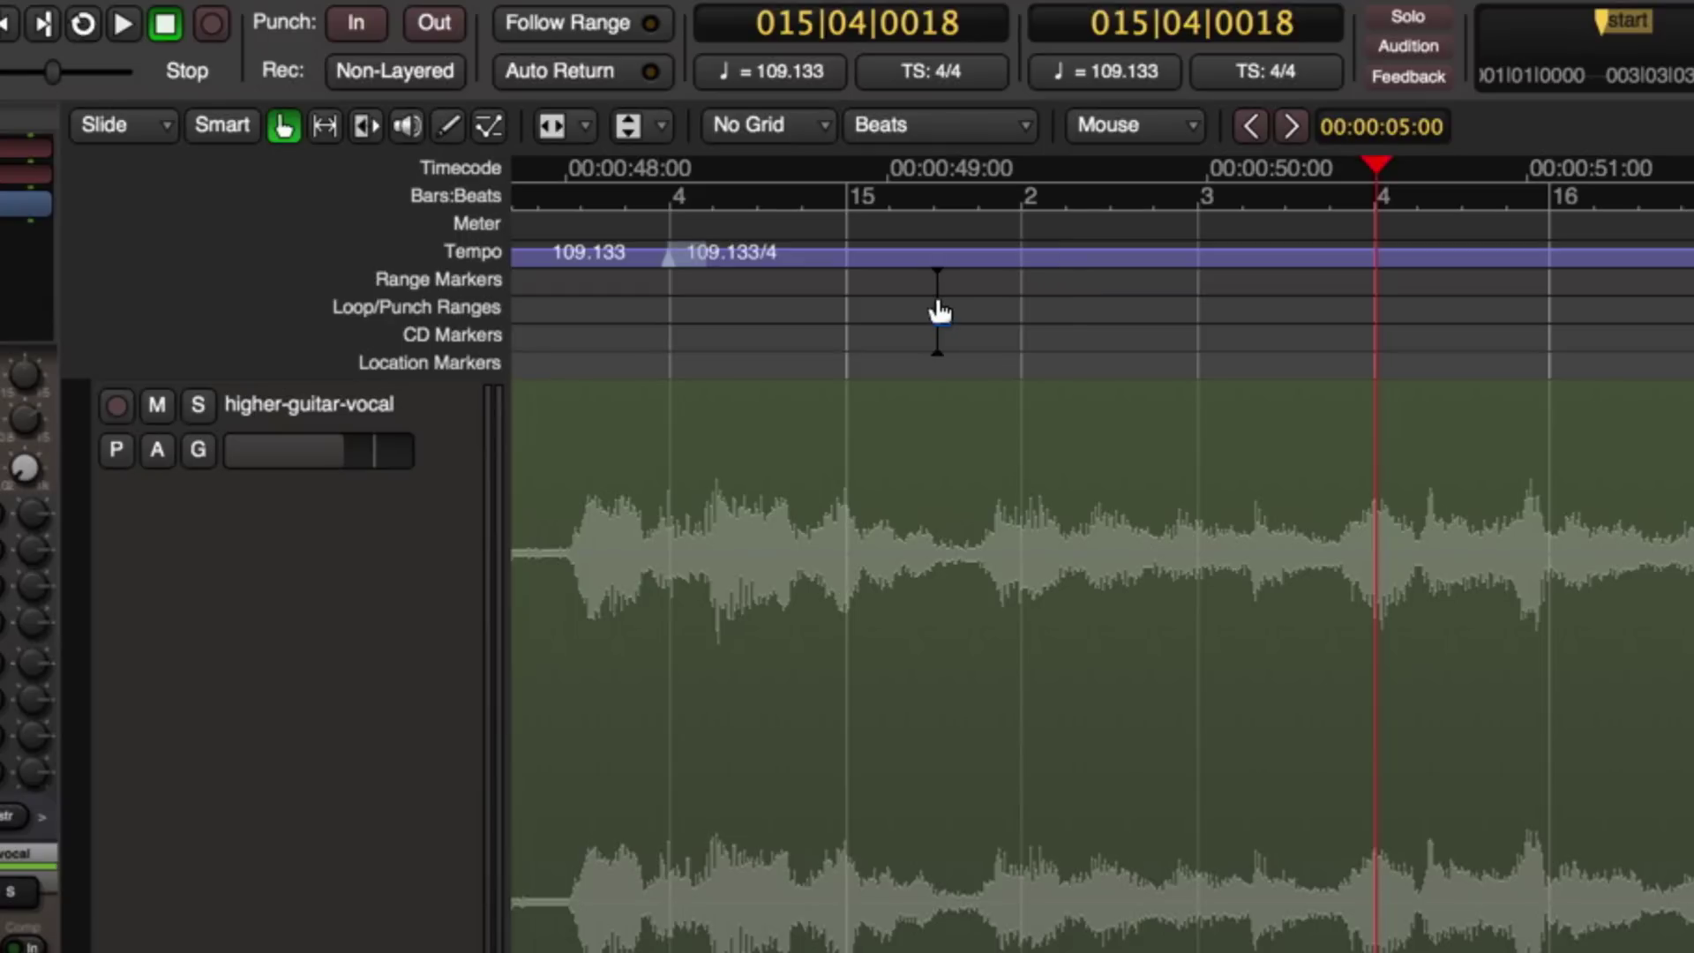
Switch snapping from No Grid to Grid, try a range selection from bar 15, then clear it
click(758, 132)
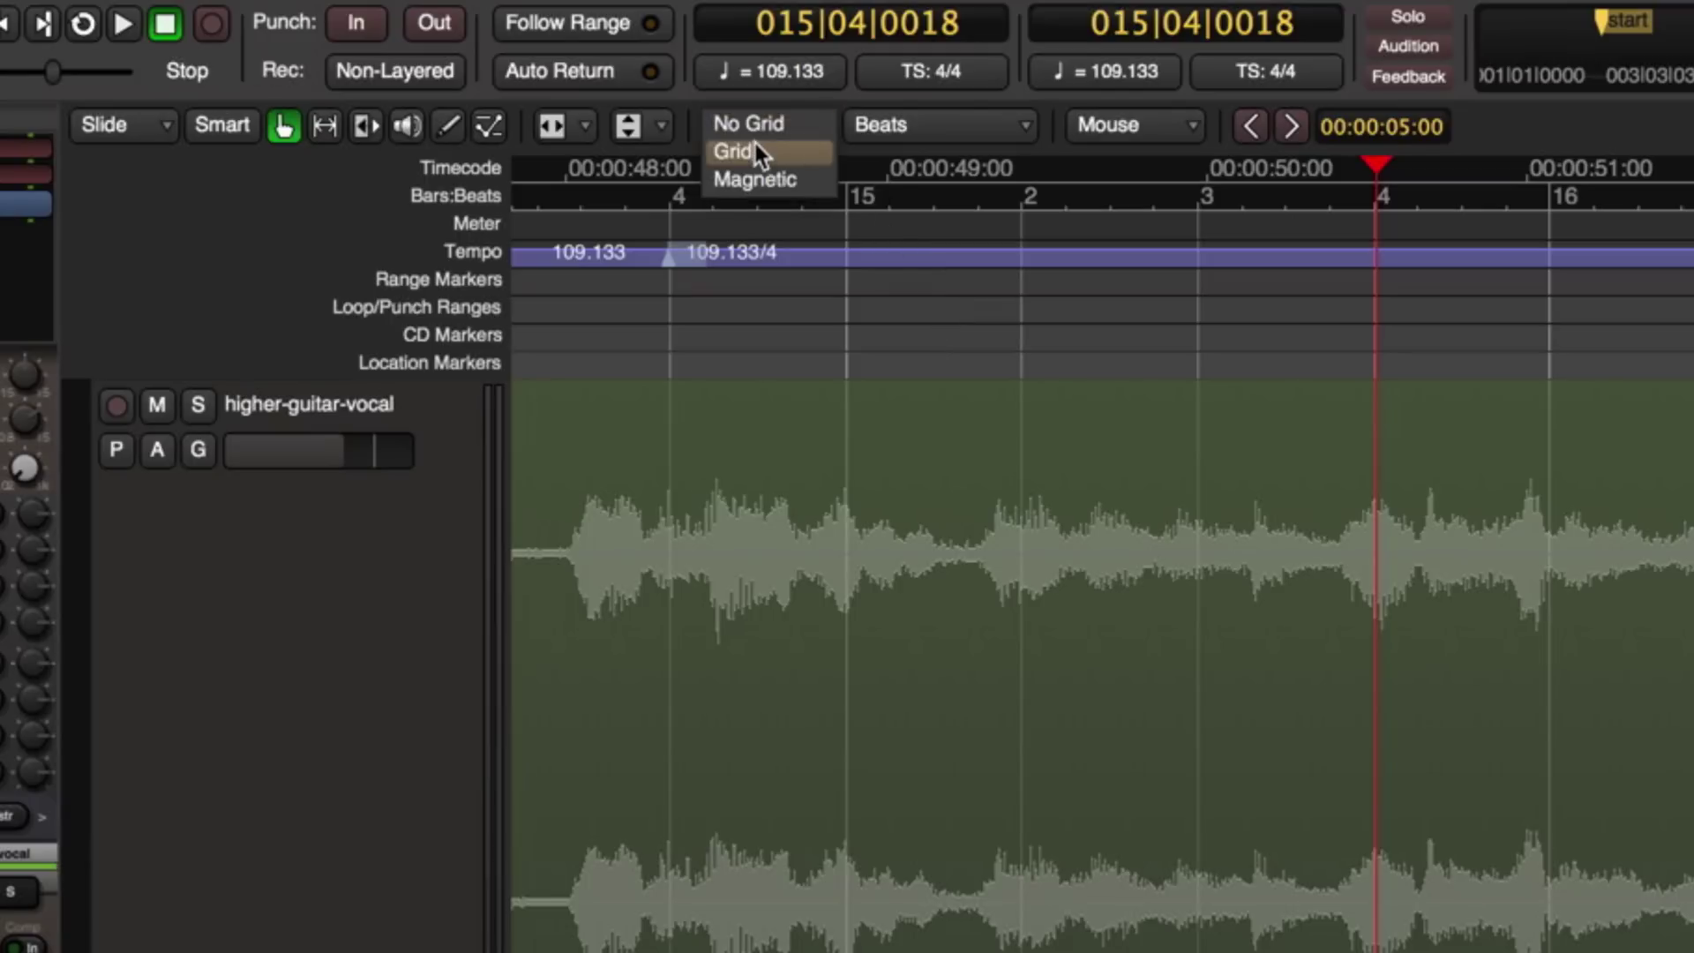
click(755, 151)
key(r)
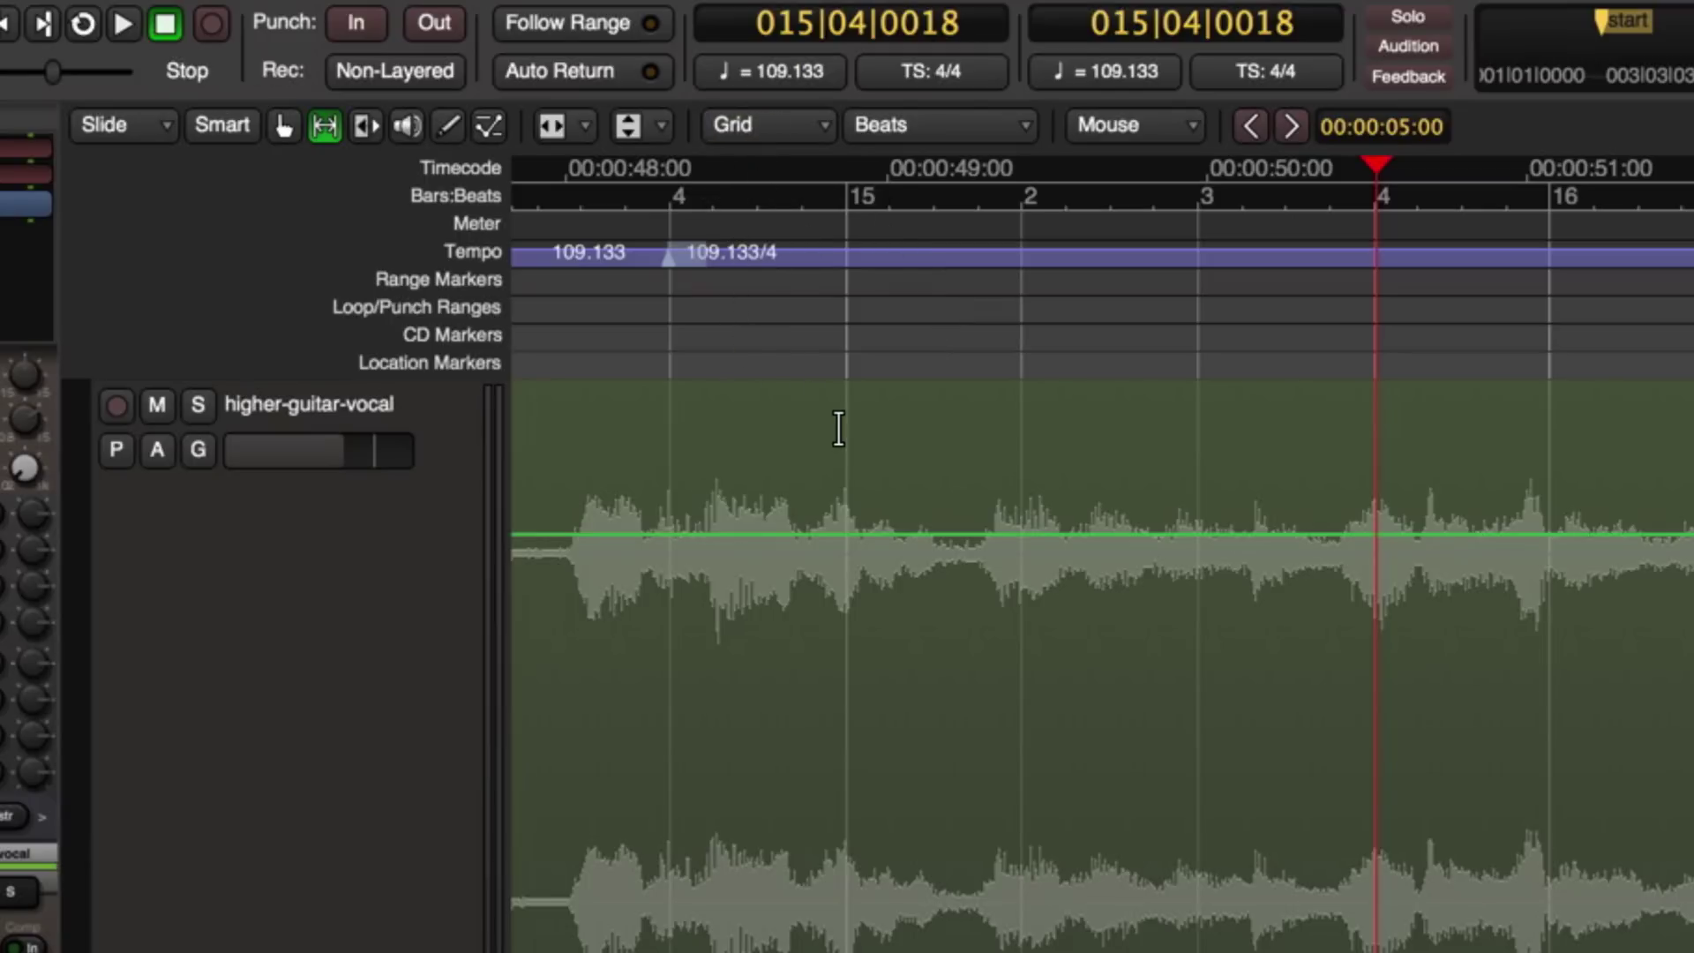
drag(835, 423, 1572, 550)
key(Escape)
Set the grid to Beats/16 and select a short range on the guitar-vocal track
click(989, 140)
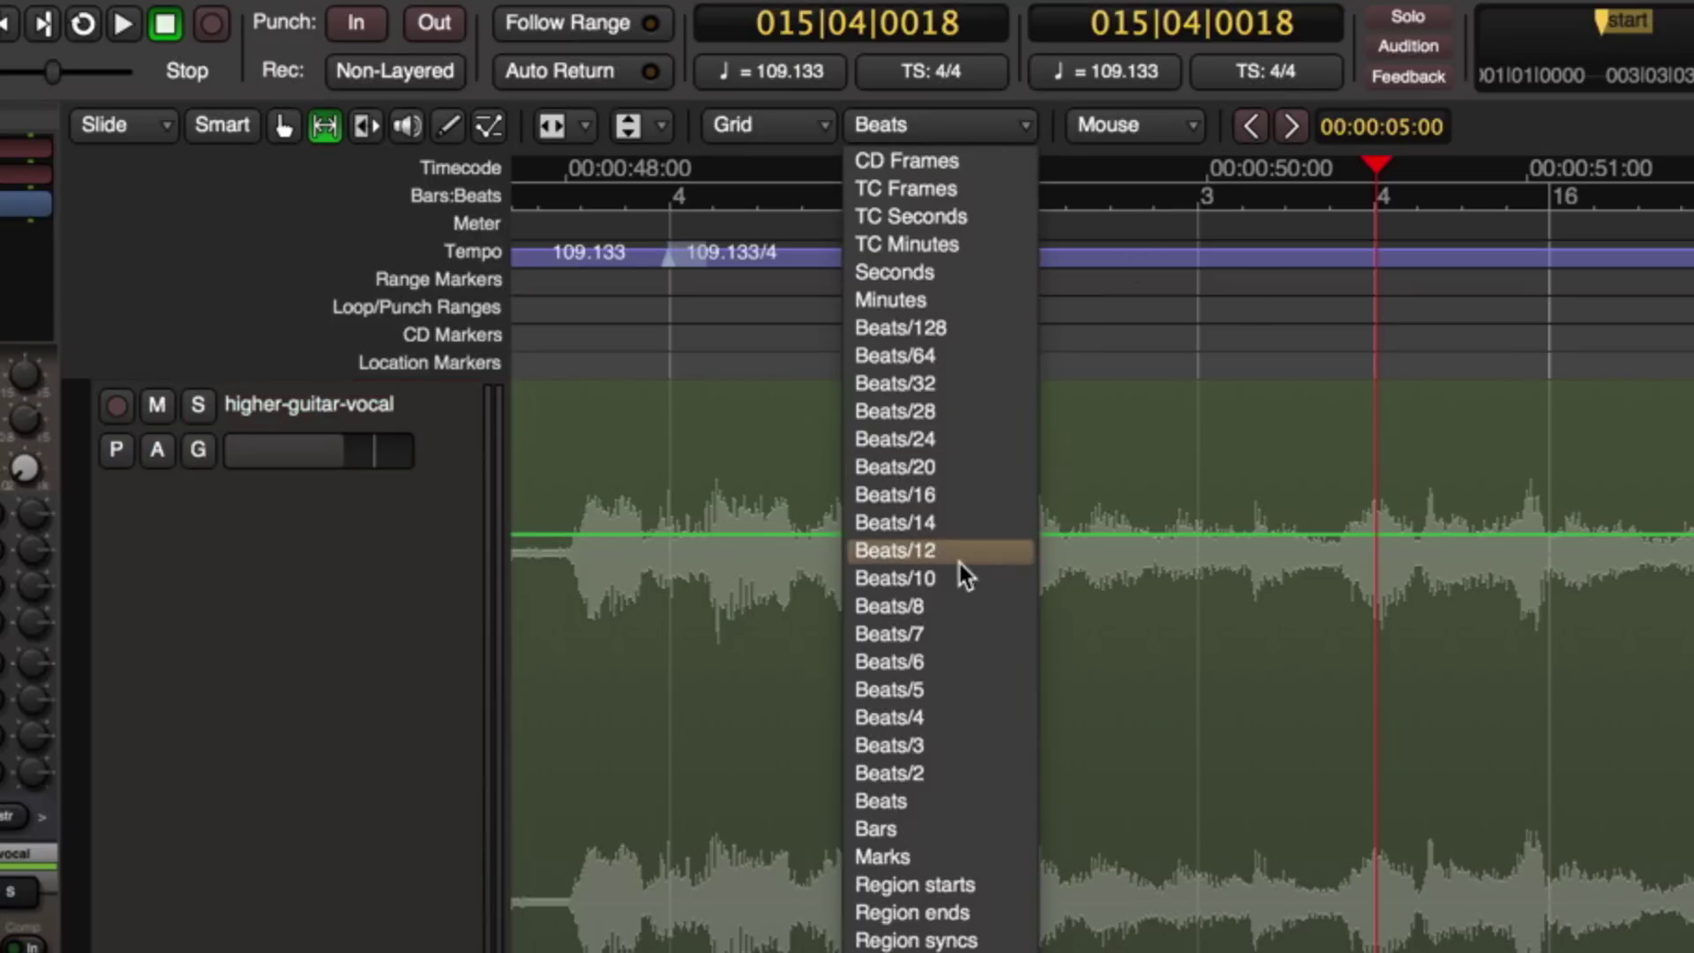
click(945, 499)
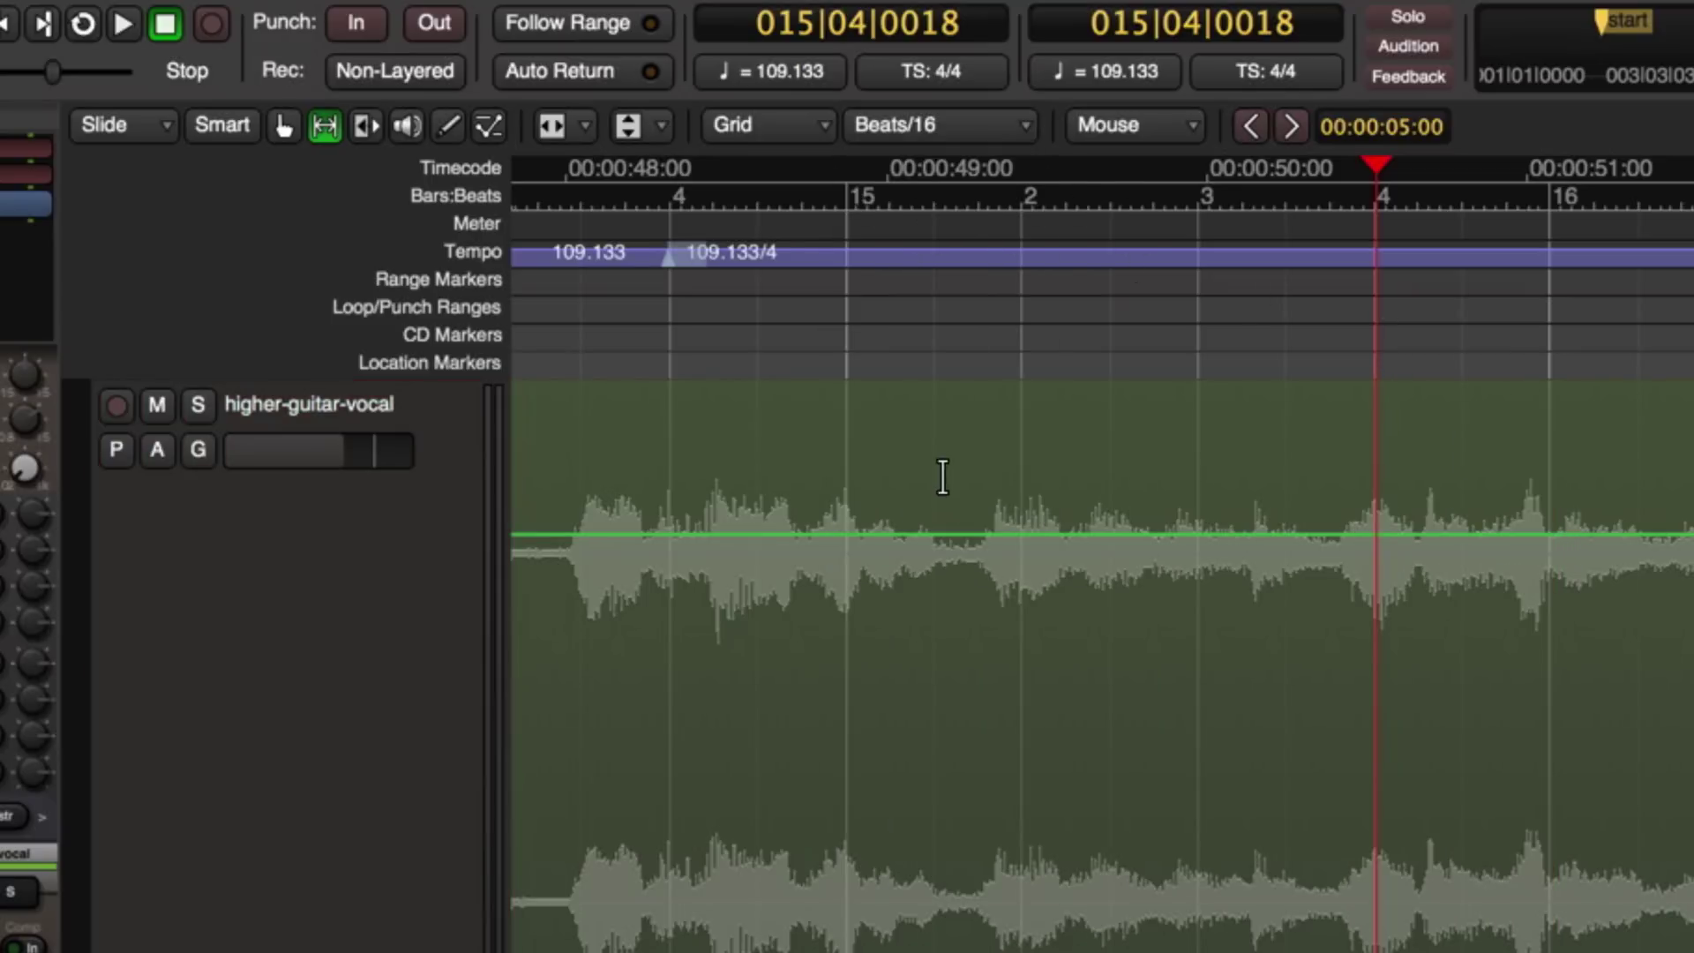
key(equal)
key(equal)
key(equal)
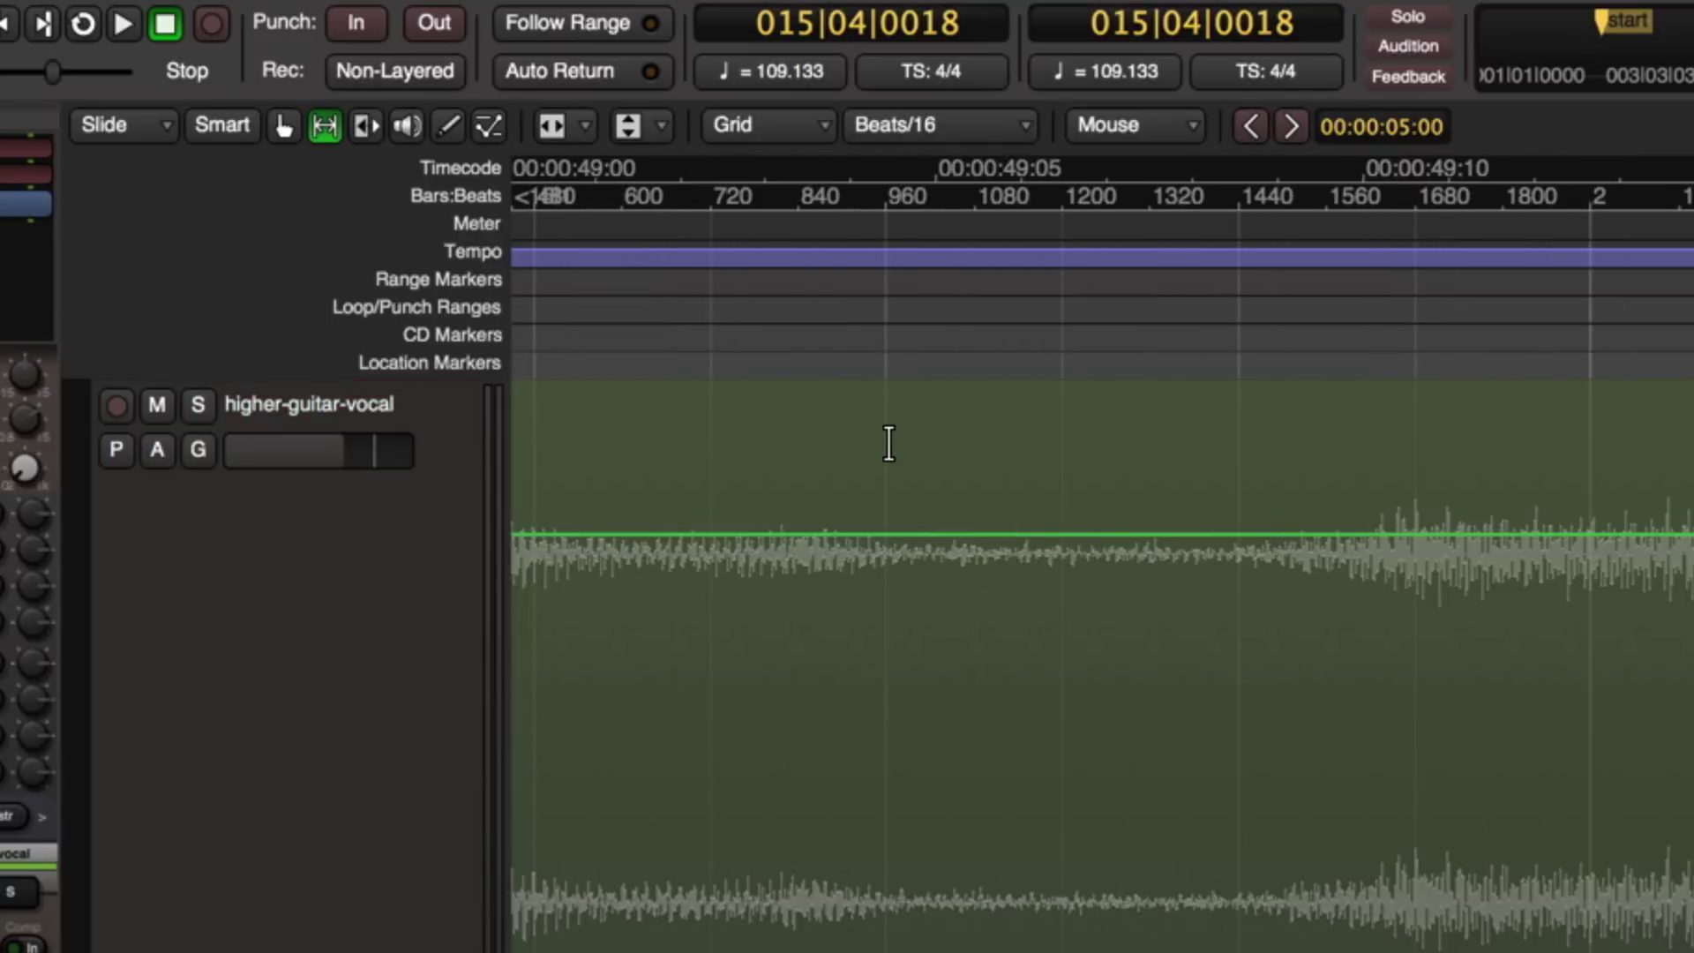
drag(890, 443, 1501, 512)
Zoom out and move the playhead back to around bar 12 and earlier
key(minus)
key(minus)
key(minus)
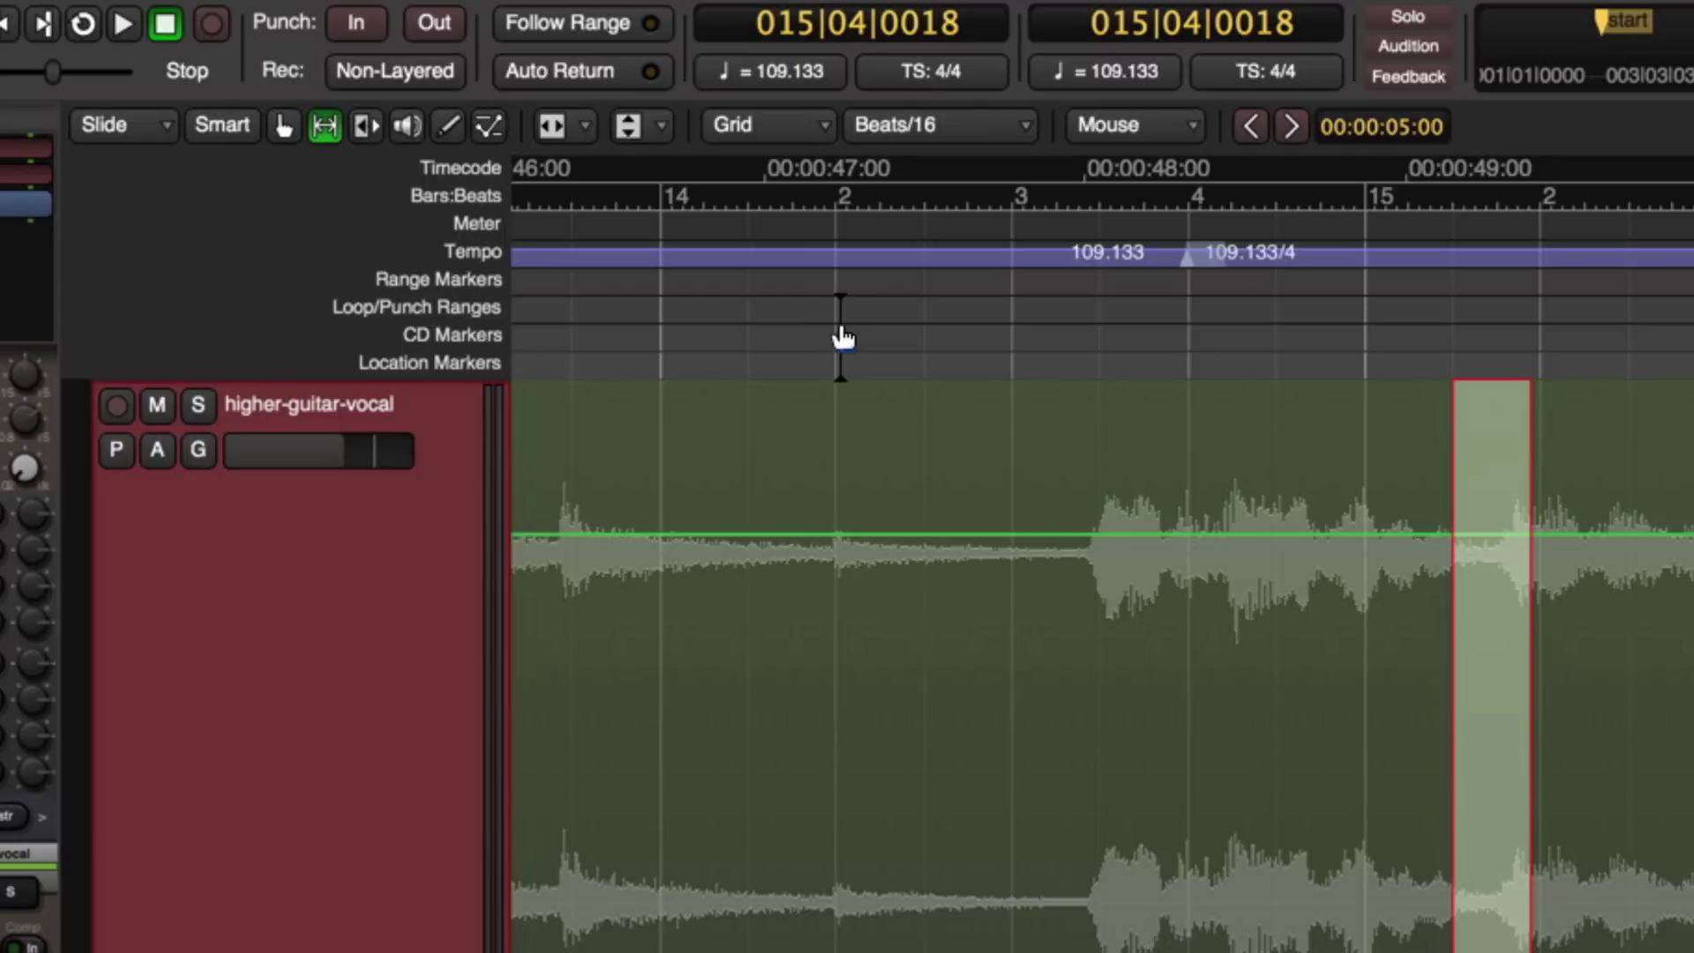
mouse_move(680, 321)
mouse_down()
mouse_move(492, 335)
mouse_move(522, 303)
mouse_move(1688, 310)
mouse_up()
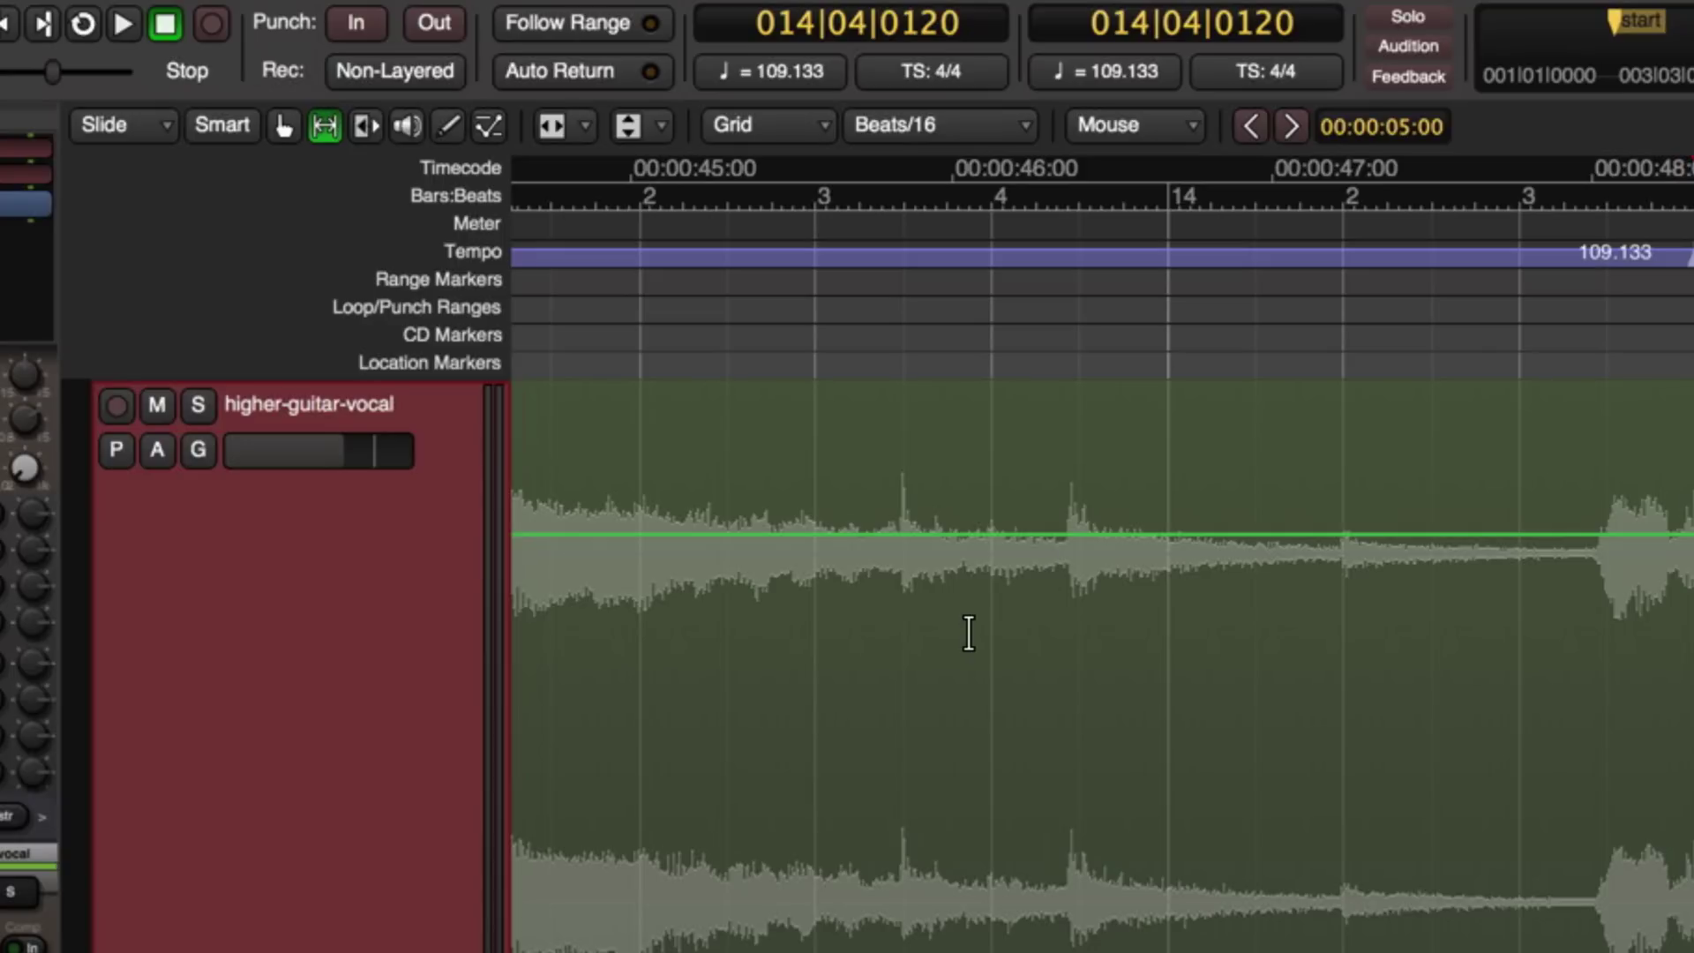
key(minus)
key(minus)
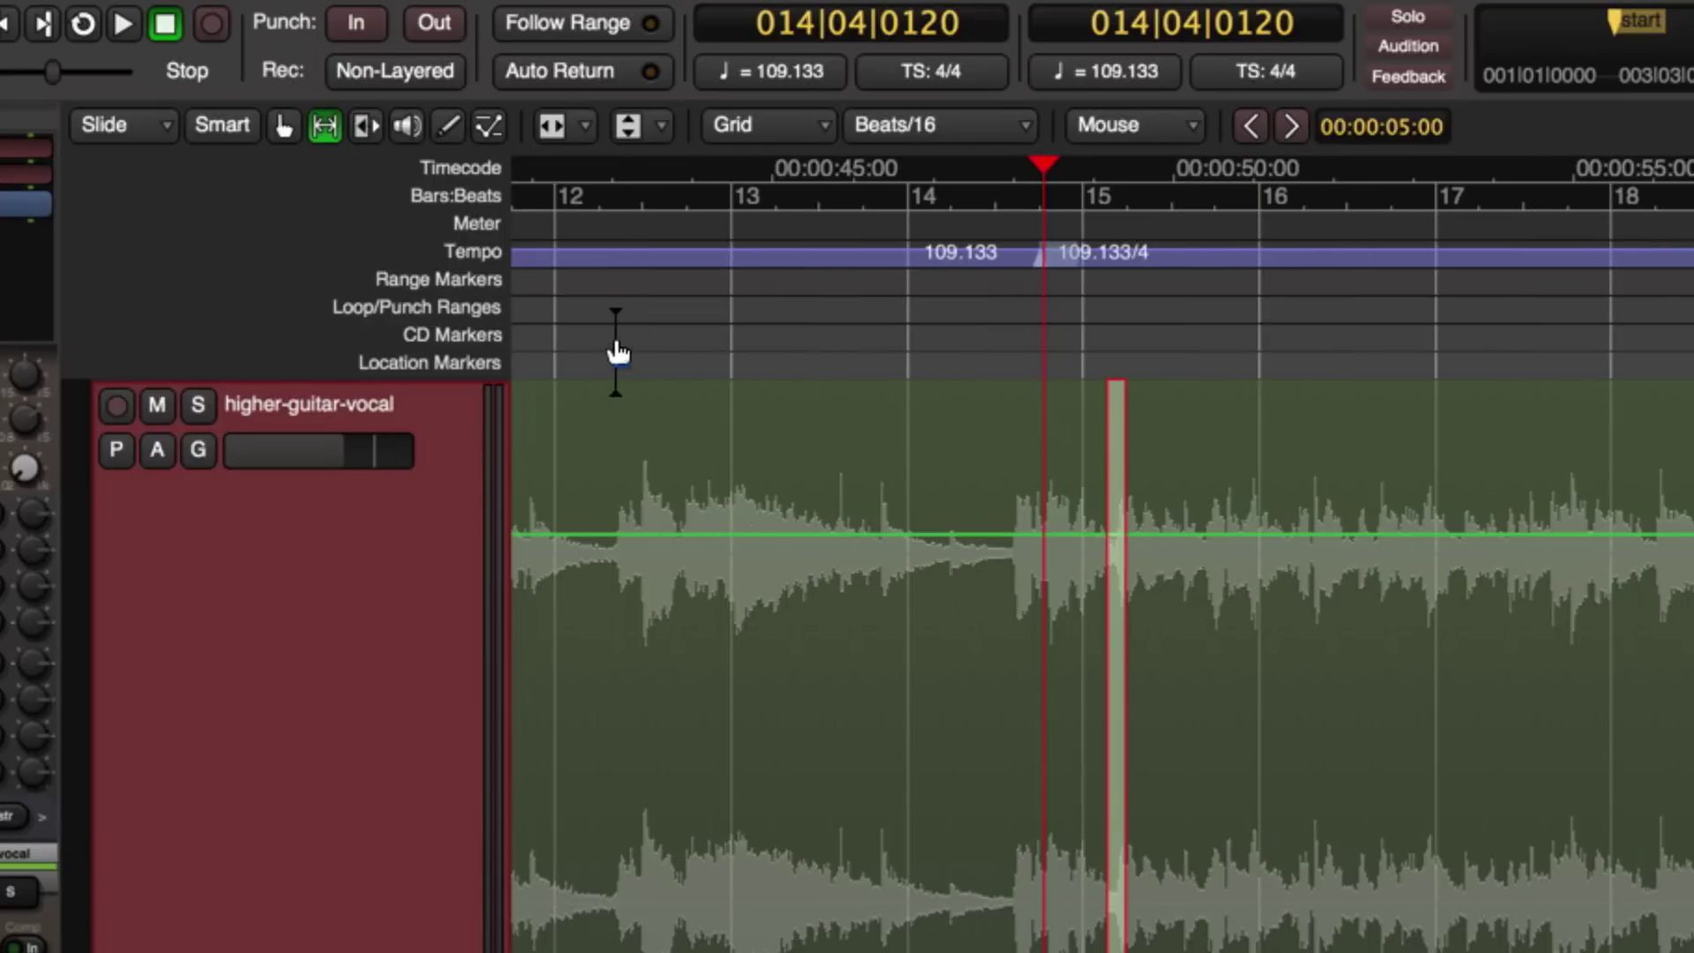
mouse_move(617, 348)
mouse_down()
mouse_move(460, 336)
mouse_move(1015, 344)
mouse_up()
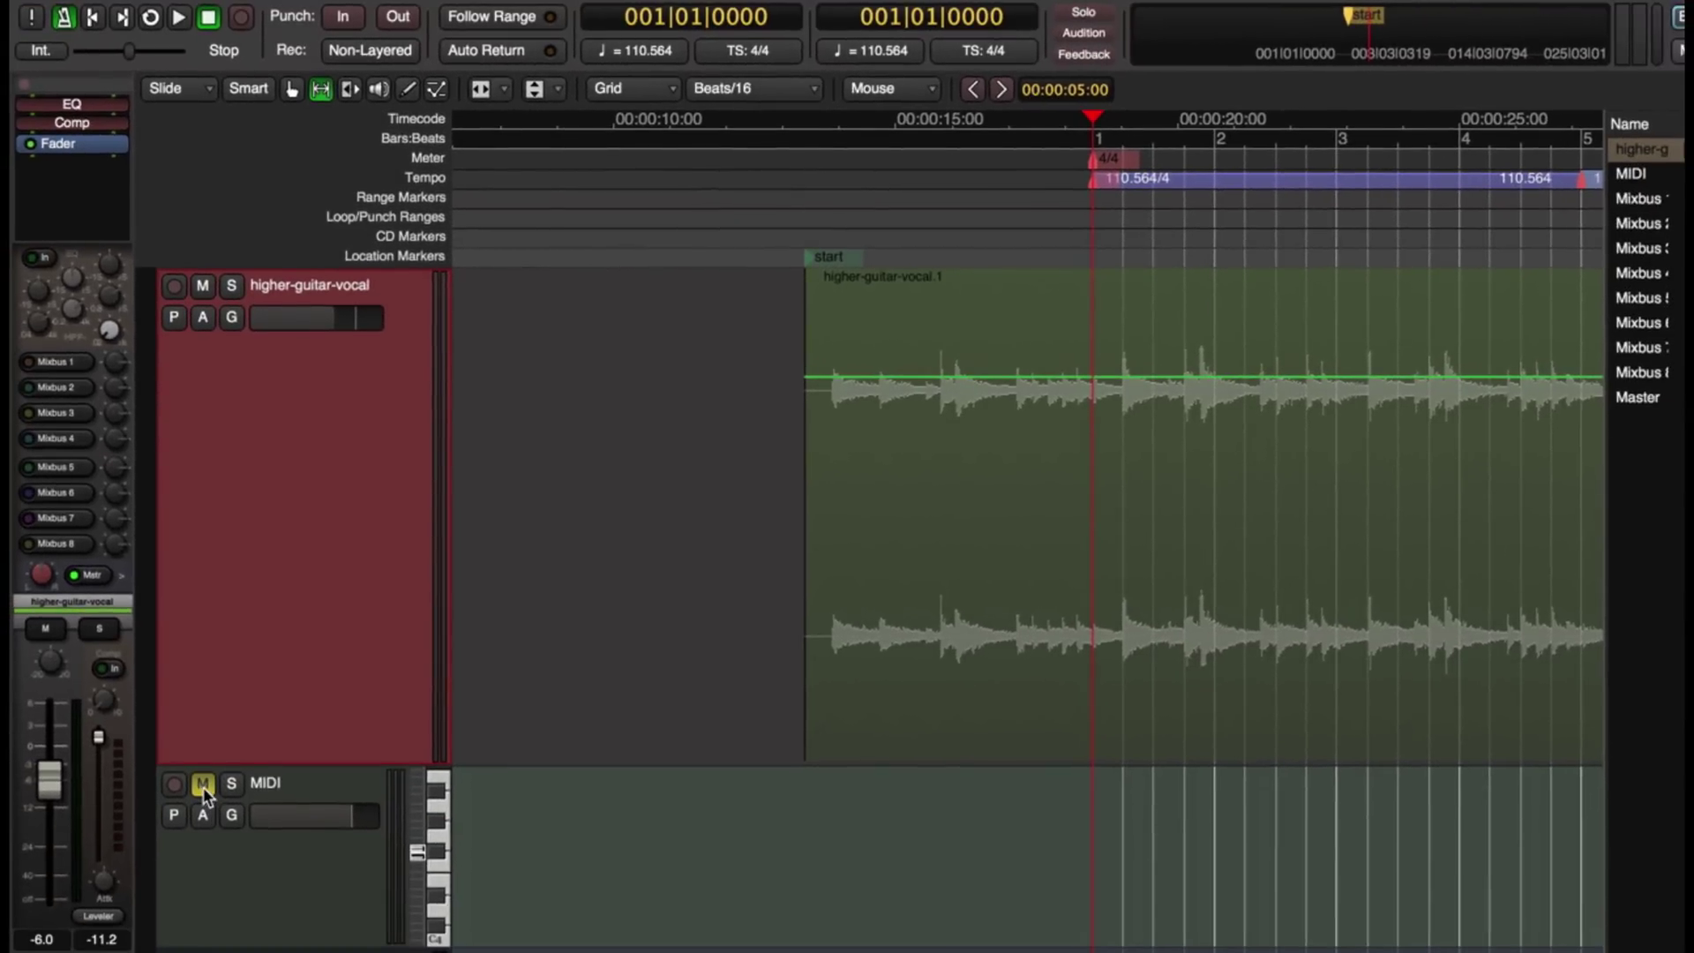
Open EZdrummer 2 from the MIDI track's mixer strip, showing Song Creator suggestions, and shift its window right
click(233, 865)
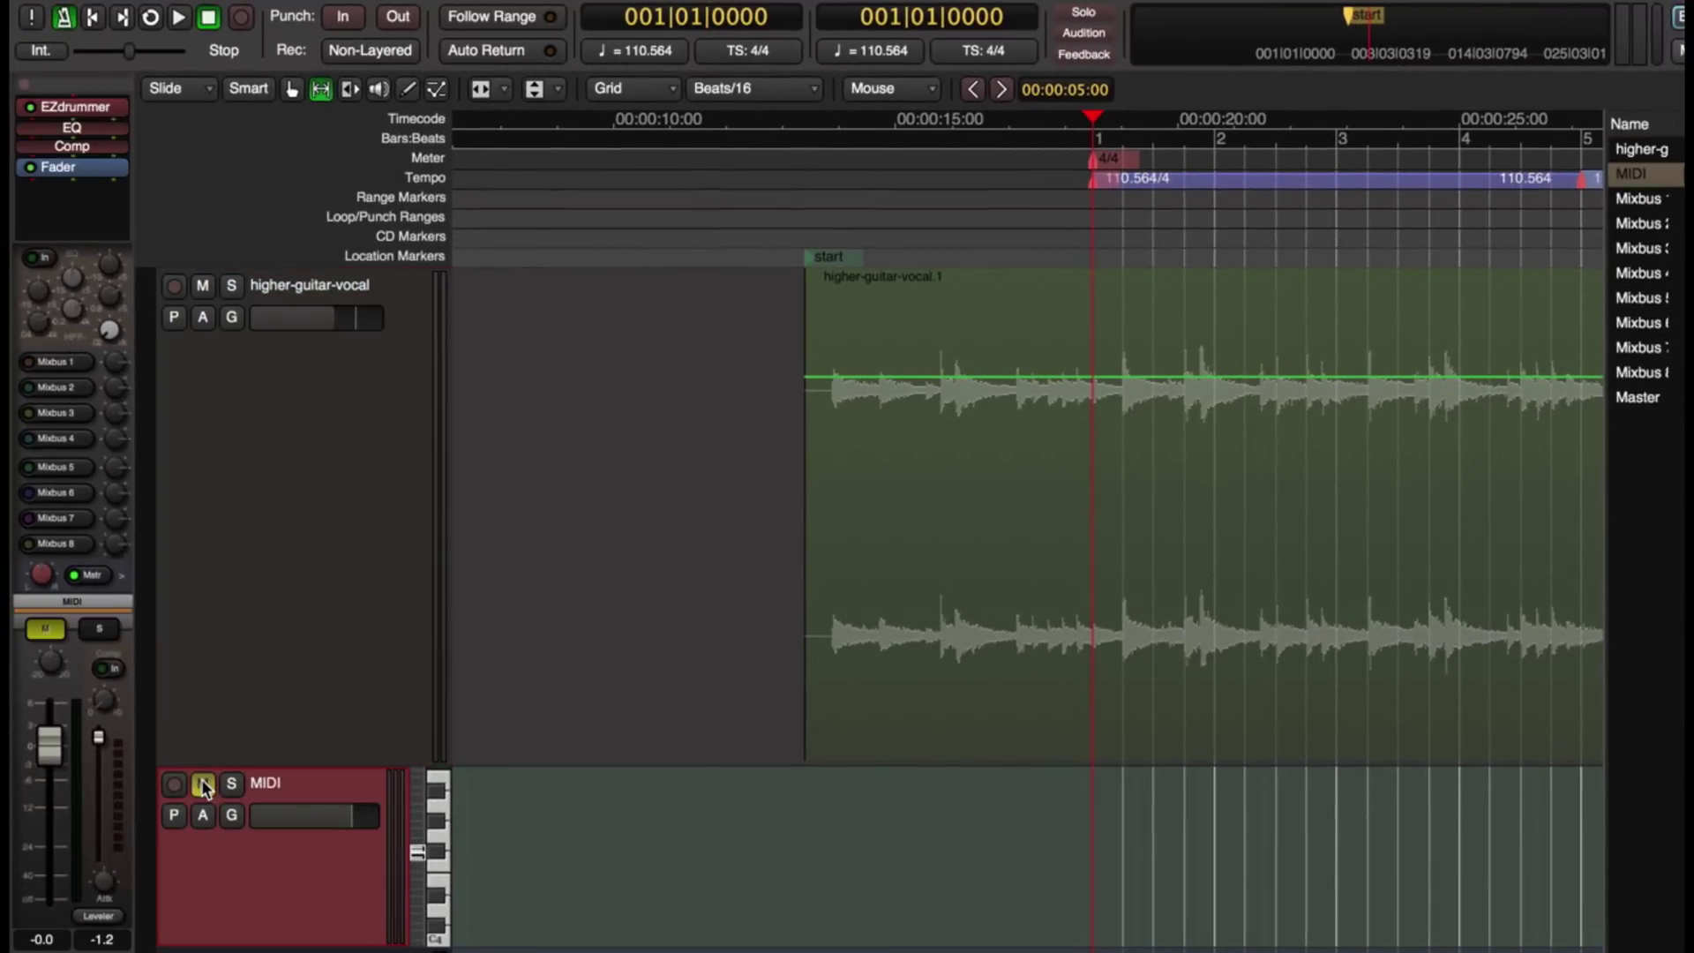
double_click(75, 107)
click(688, 874)
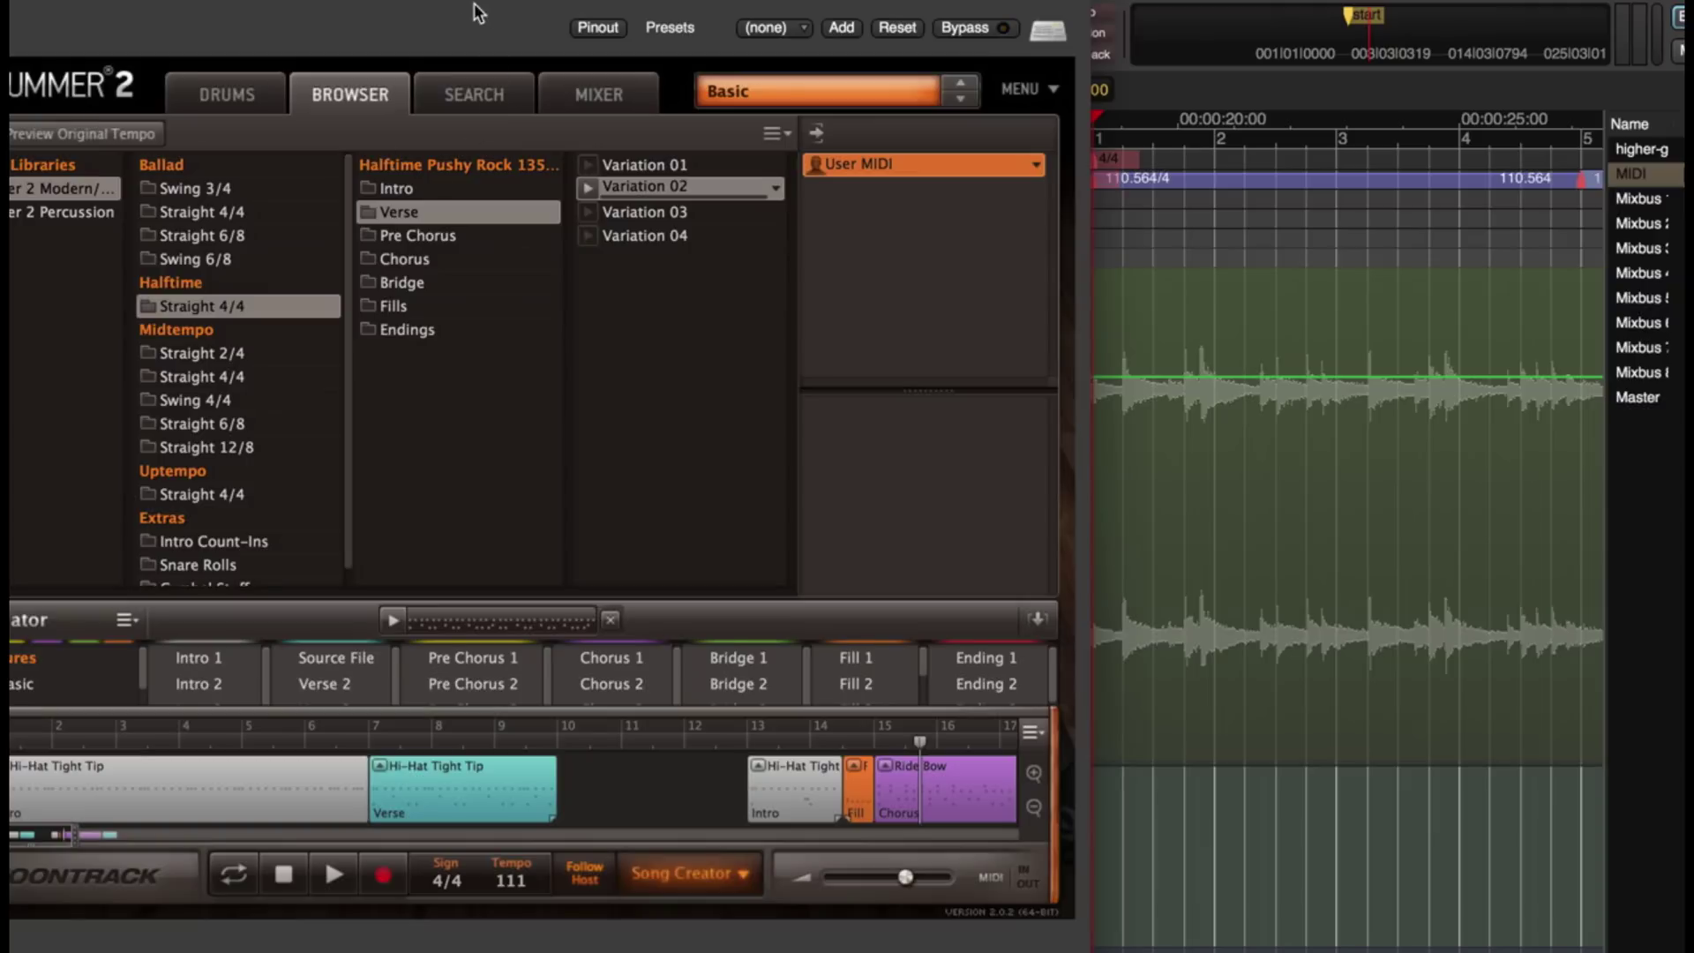
drag(456, 1, 641, 2)
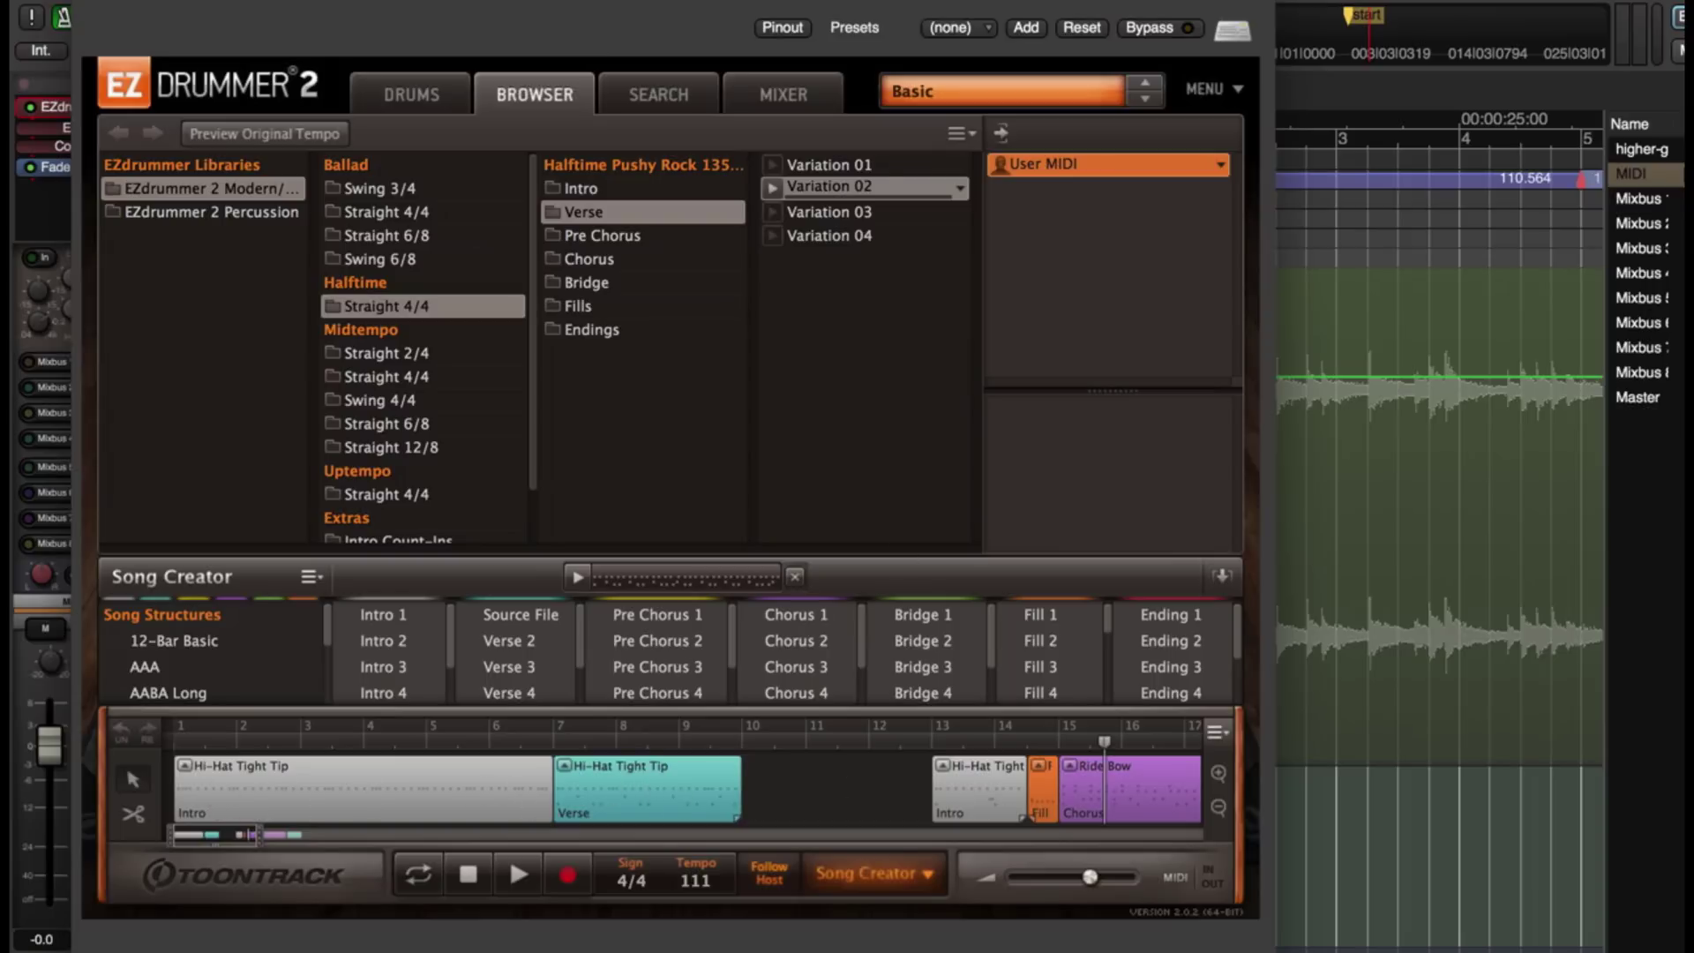
Move the EZdrummer window further right, stop playback, return toward the song start, and restart playback
drag(530, 26, 818, 26)
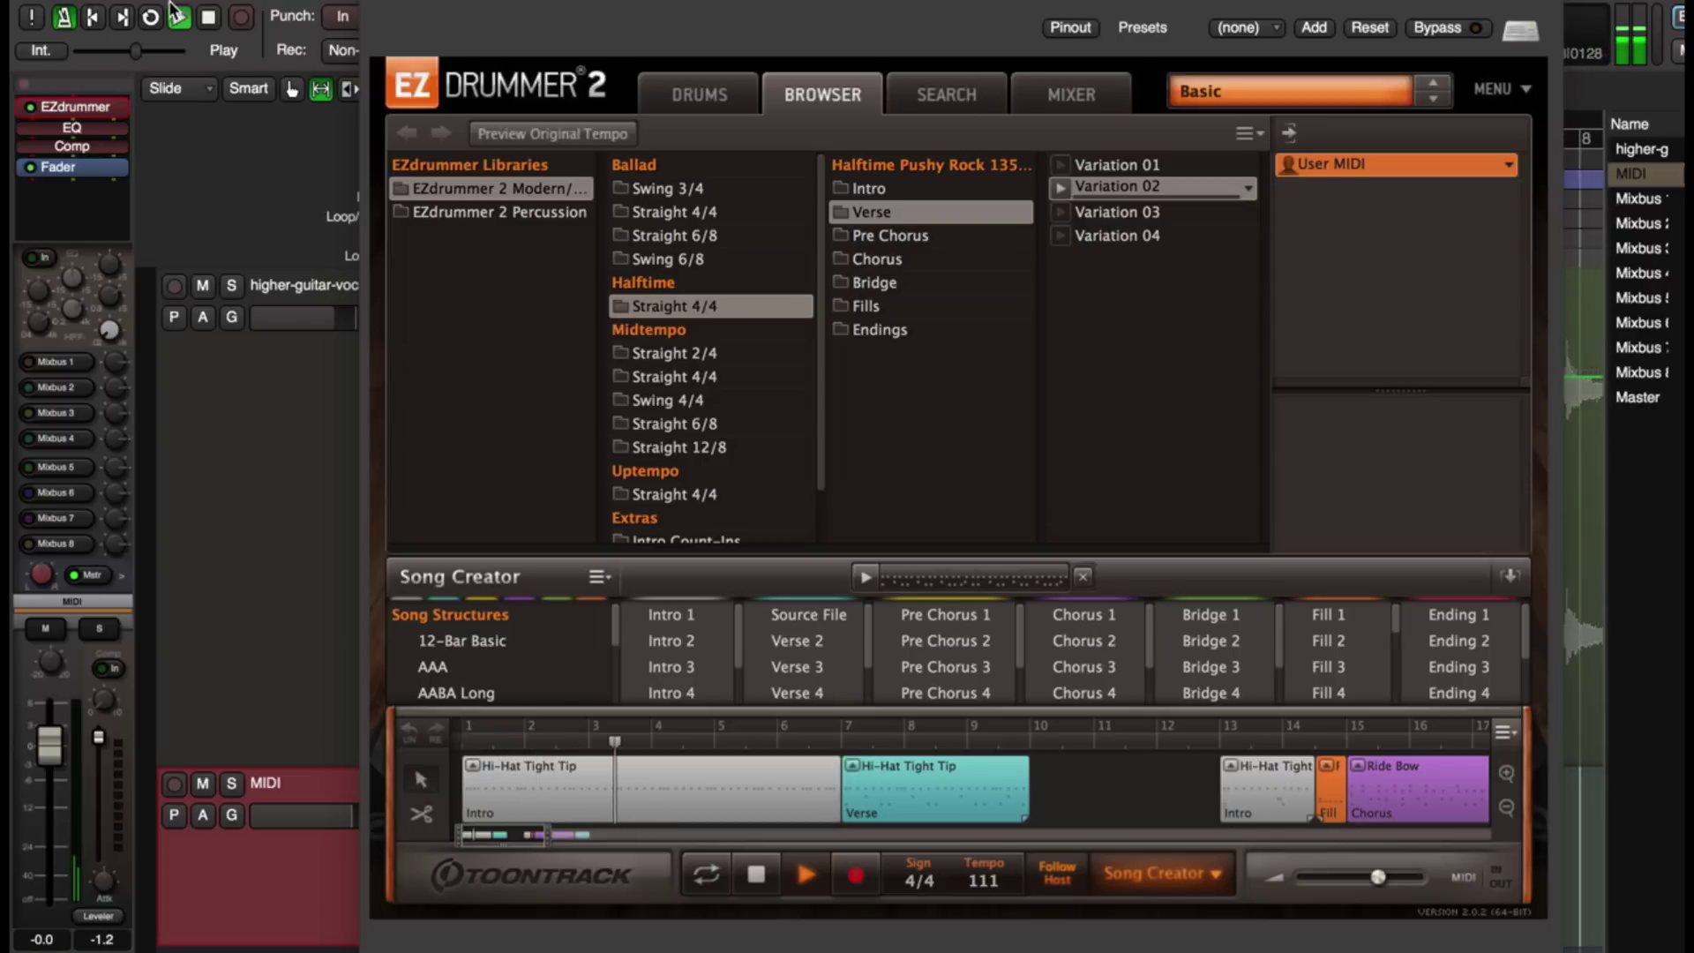
click(207, 19)
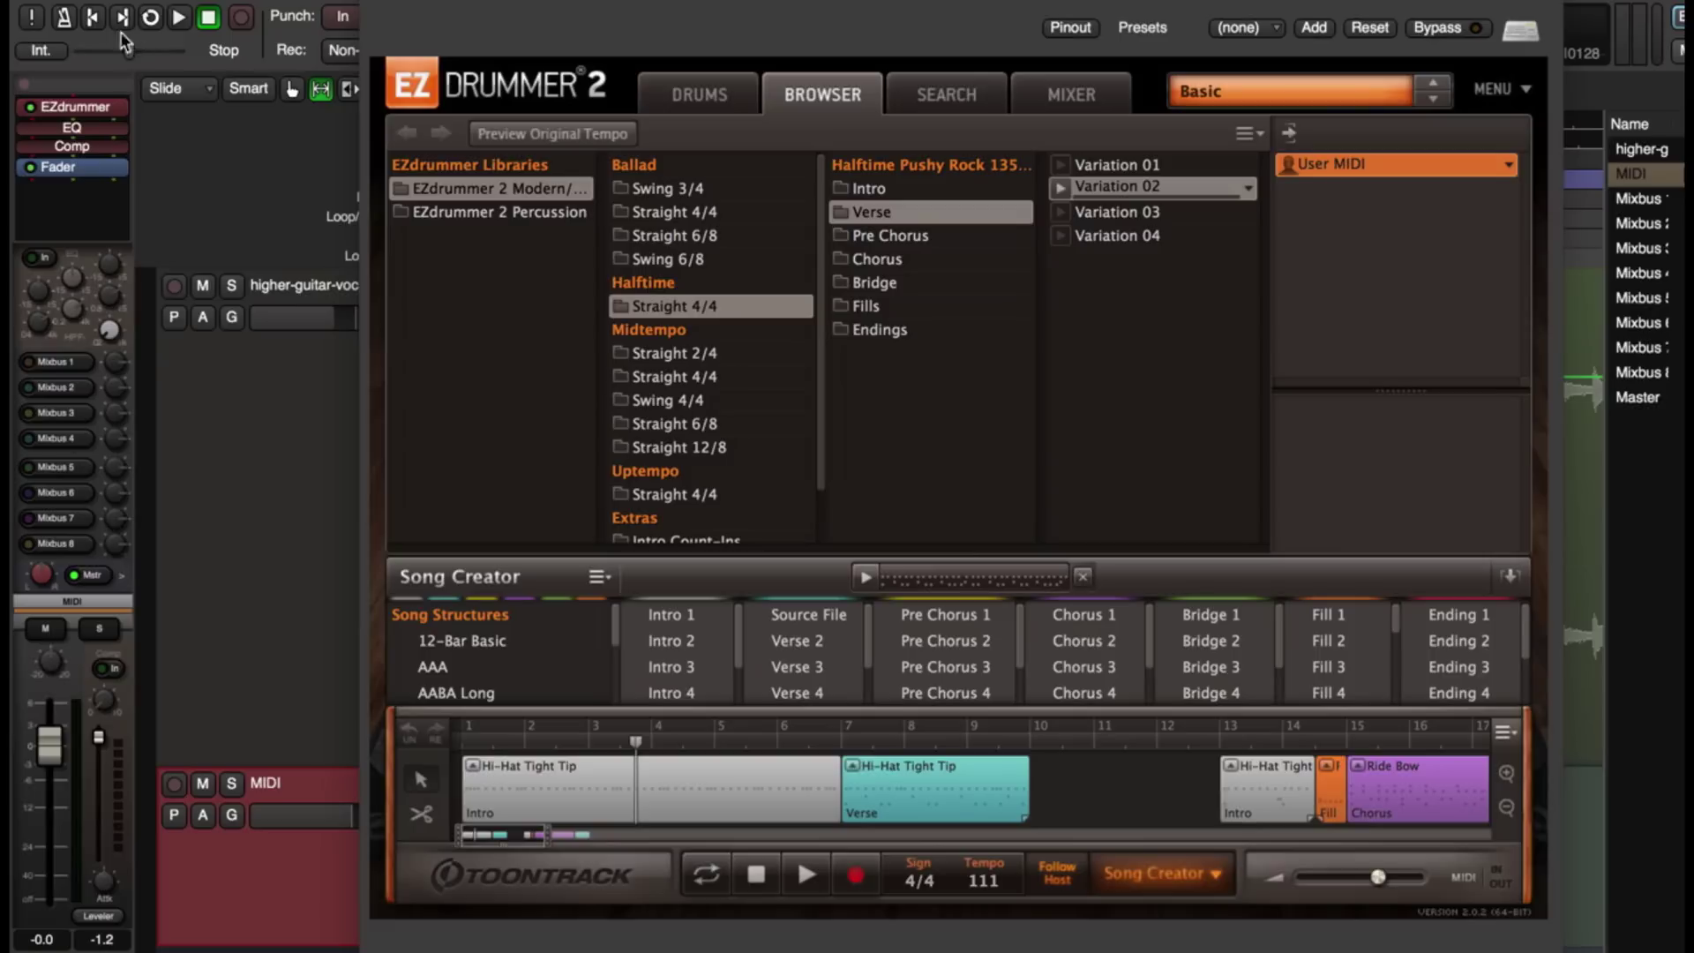
click(92, 27)
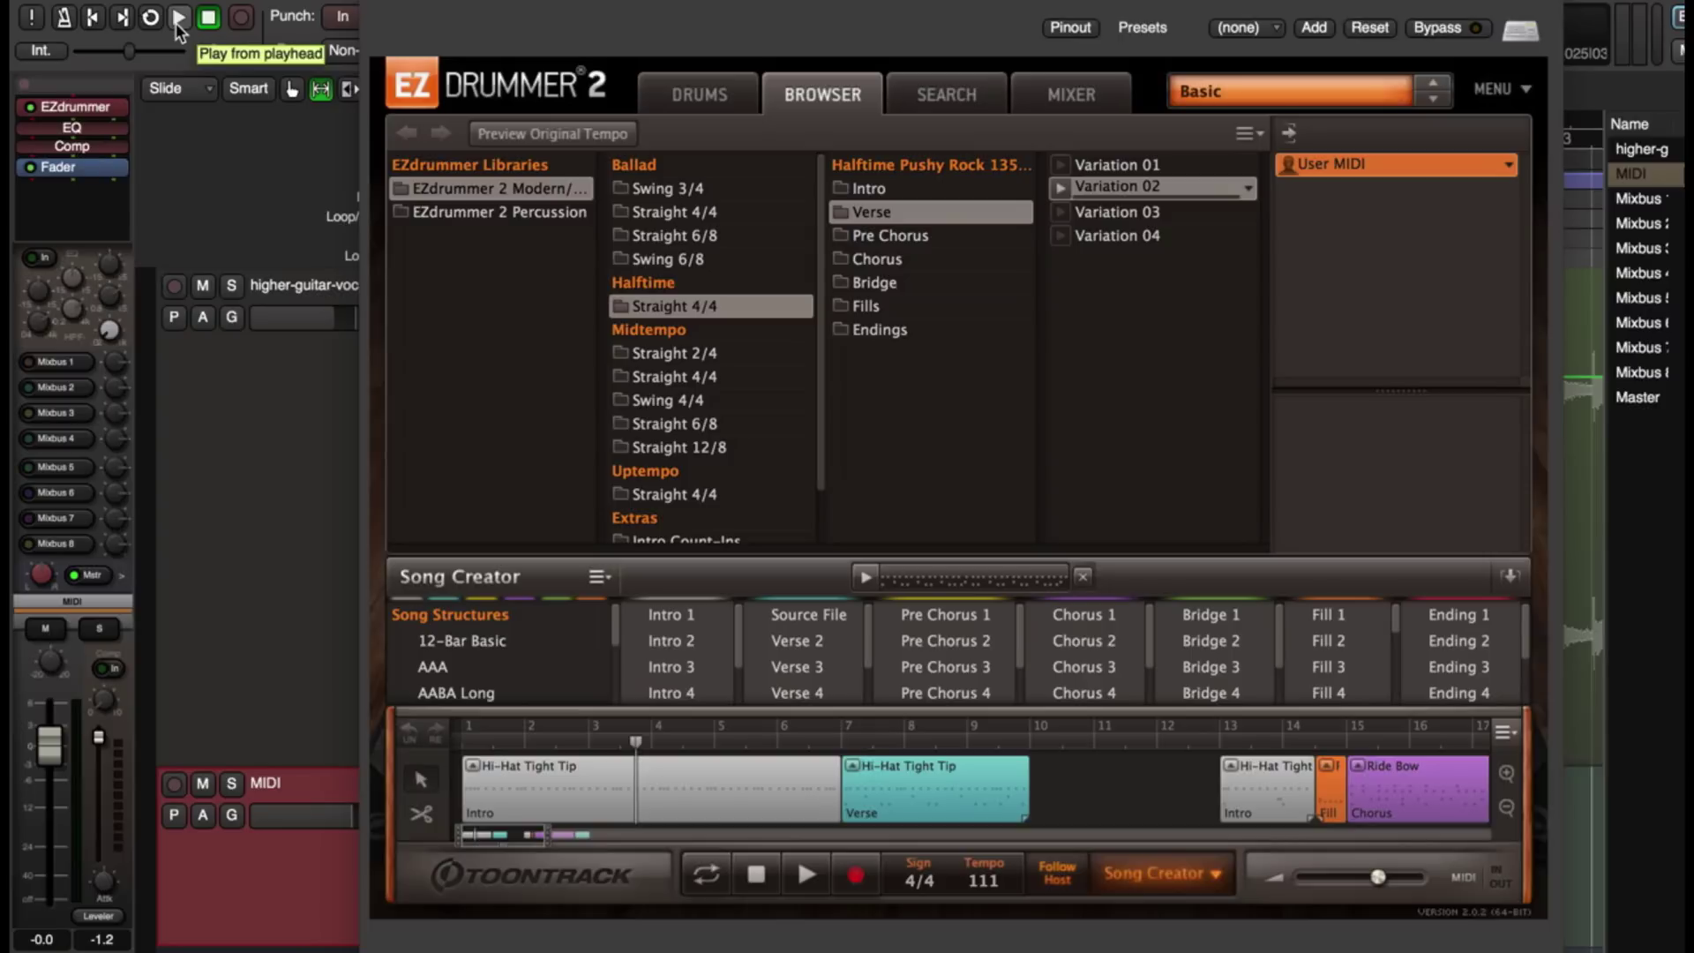
click(177, 21)
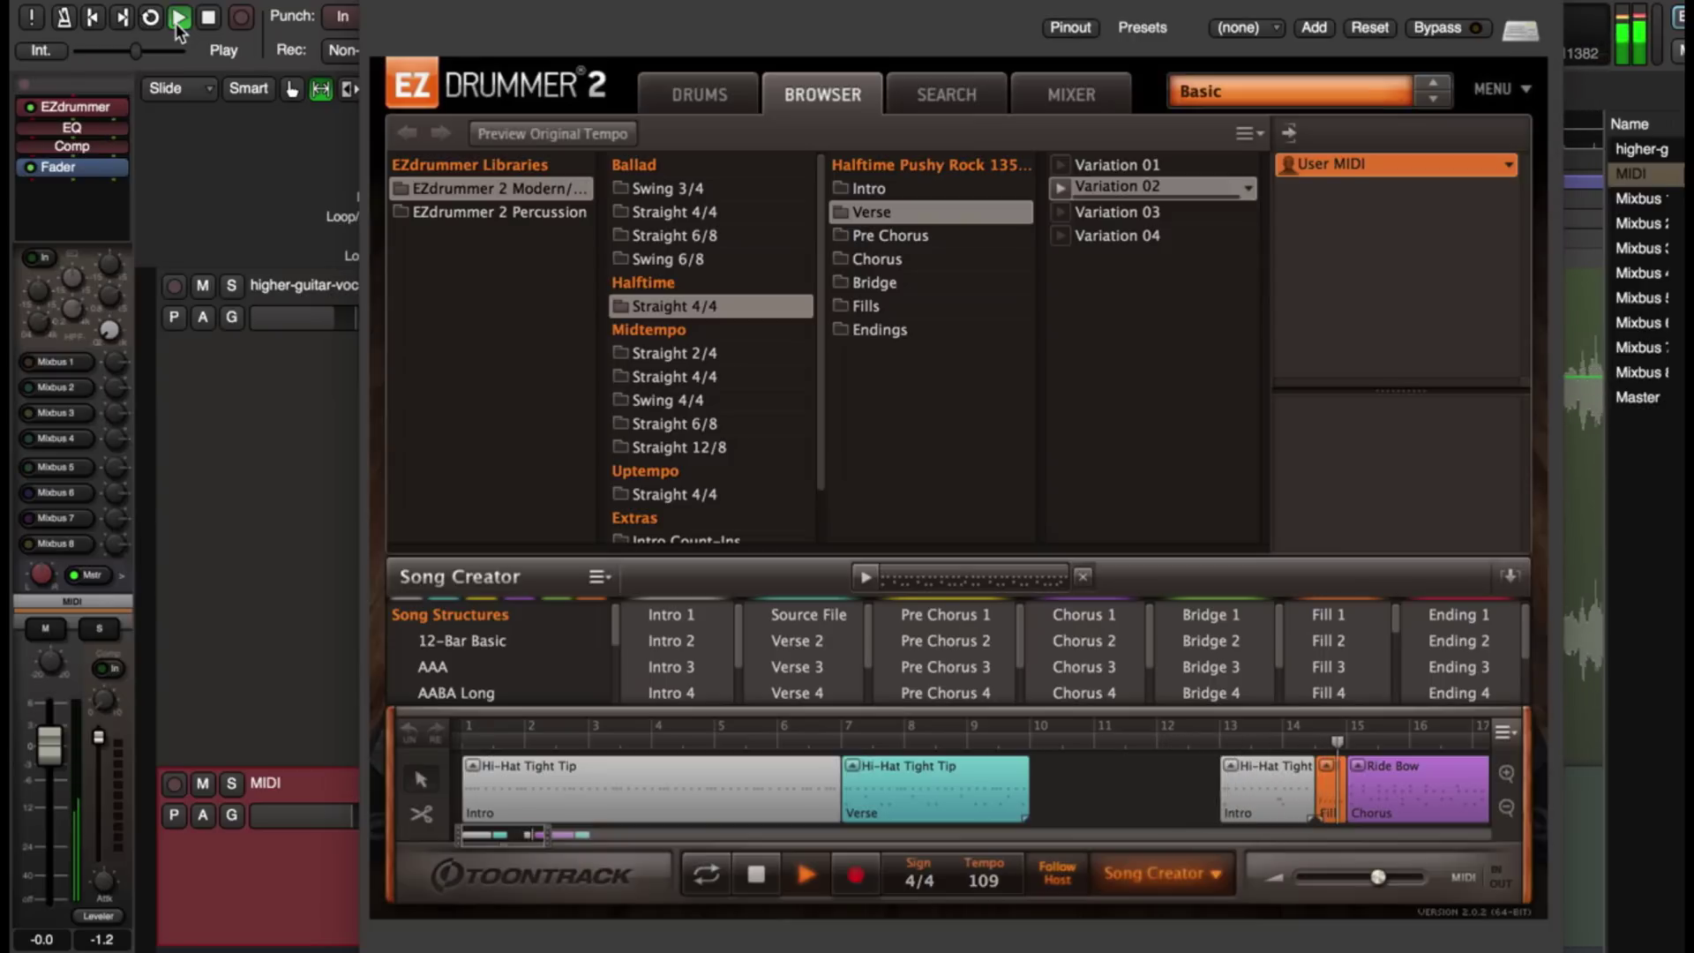
Stop the drum playback near bar 15 after hearing it follow the 109 bpm tempo
click(179, 19)
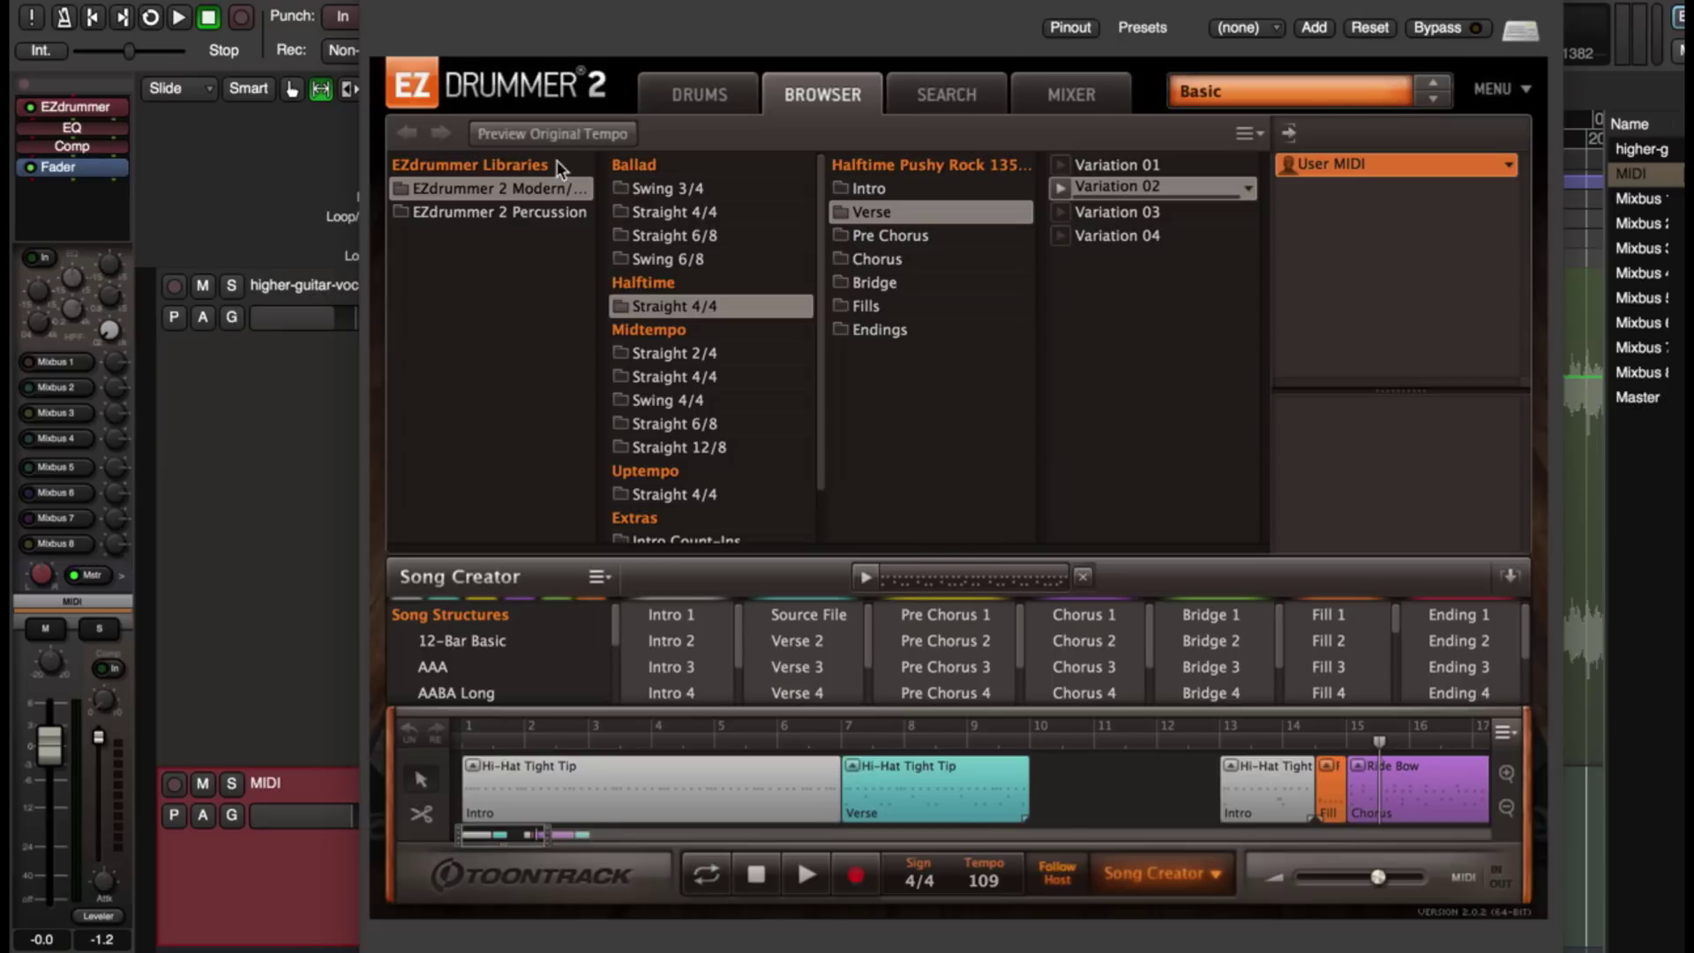
Close the EZdrummer 2 window to return to the Mixbus timeline
key(super+w)
scroll(622, 539, down, 5)
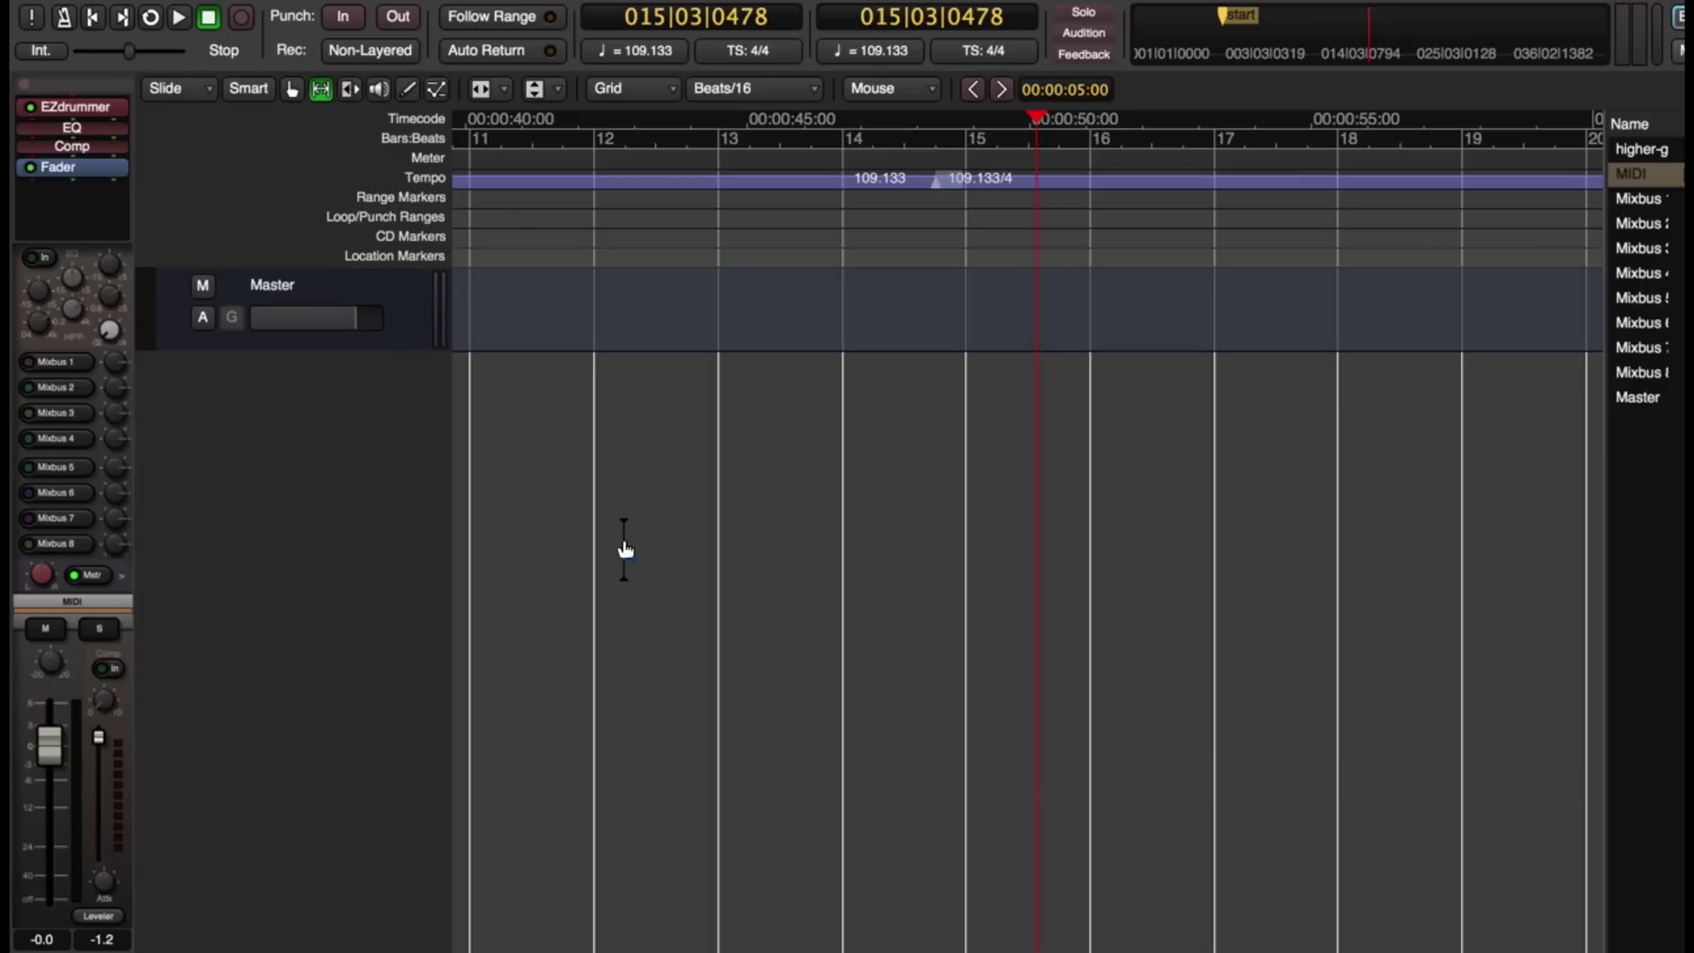
scroll(623, 543, up, 5)
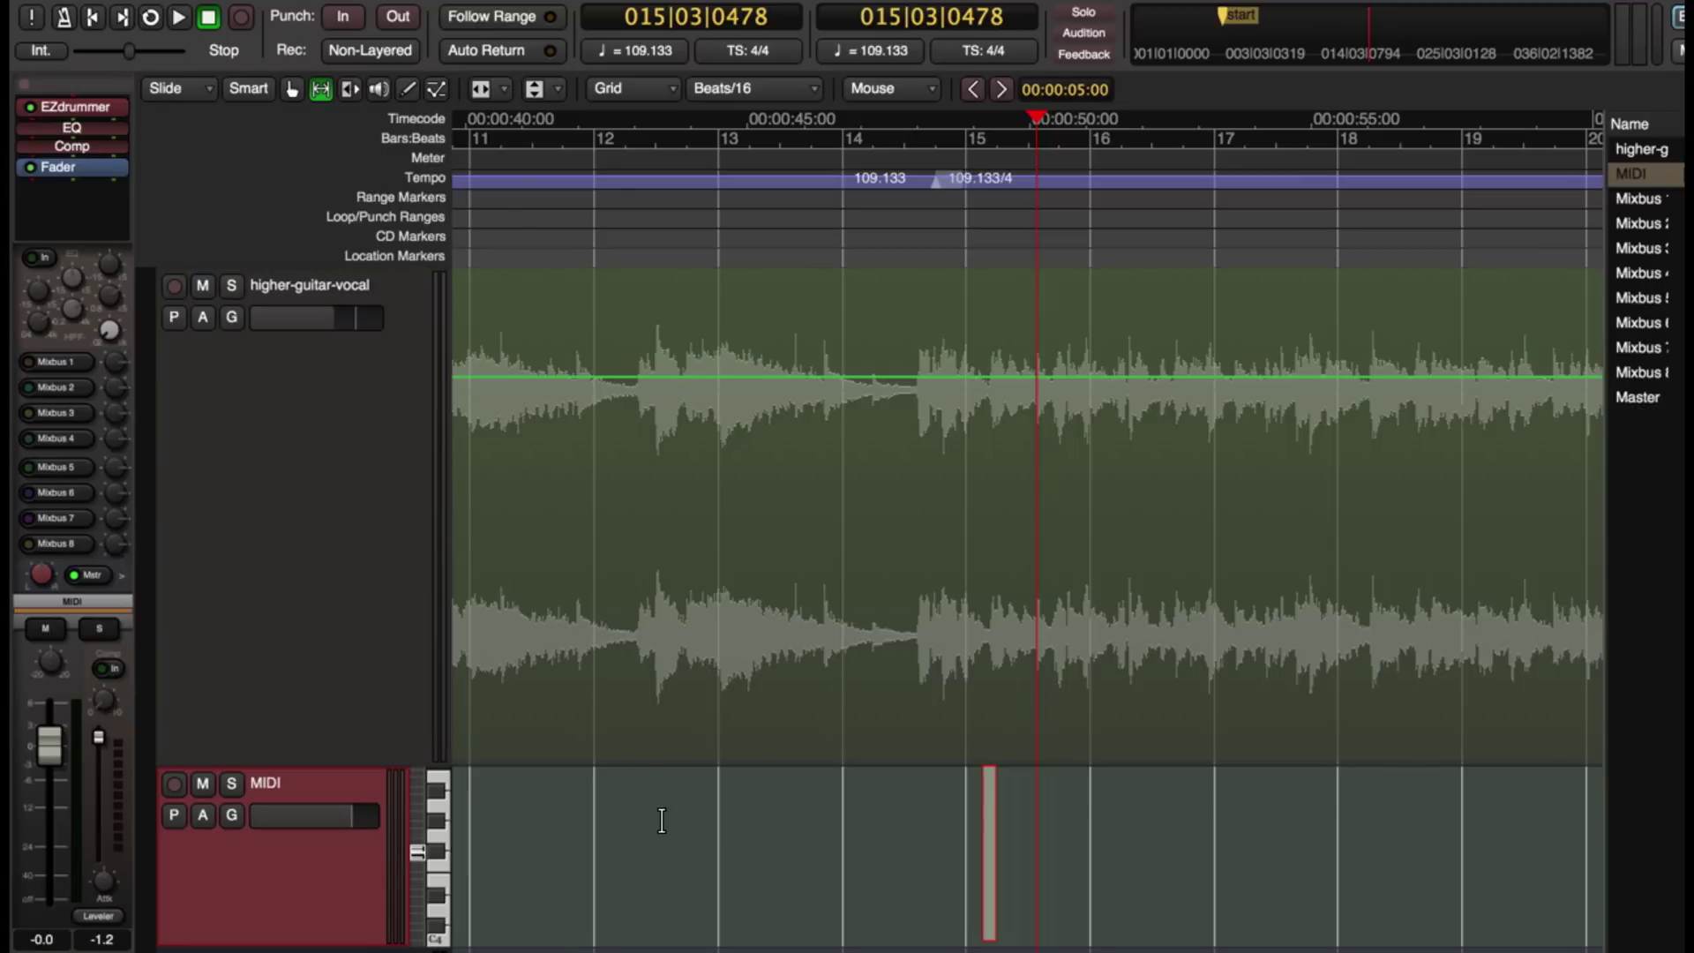
Draw a MIDI-1 region from bar 12 to past bar 15 and add notes inside it
key(d)
drag(593, 824, 1085, 839)
click(890, 849)
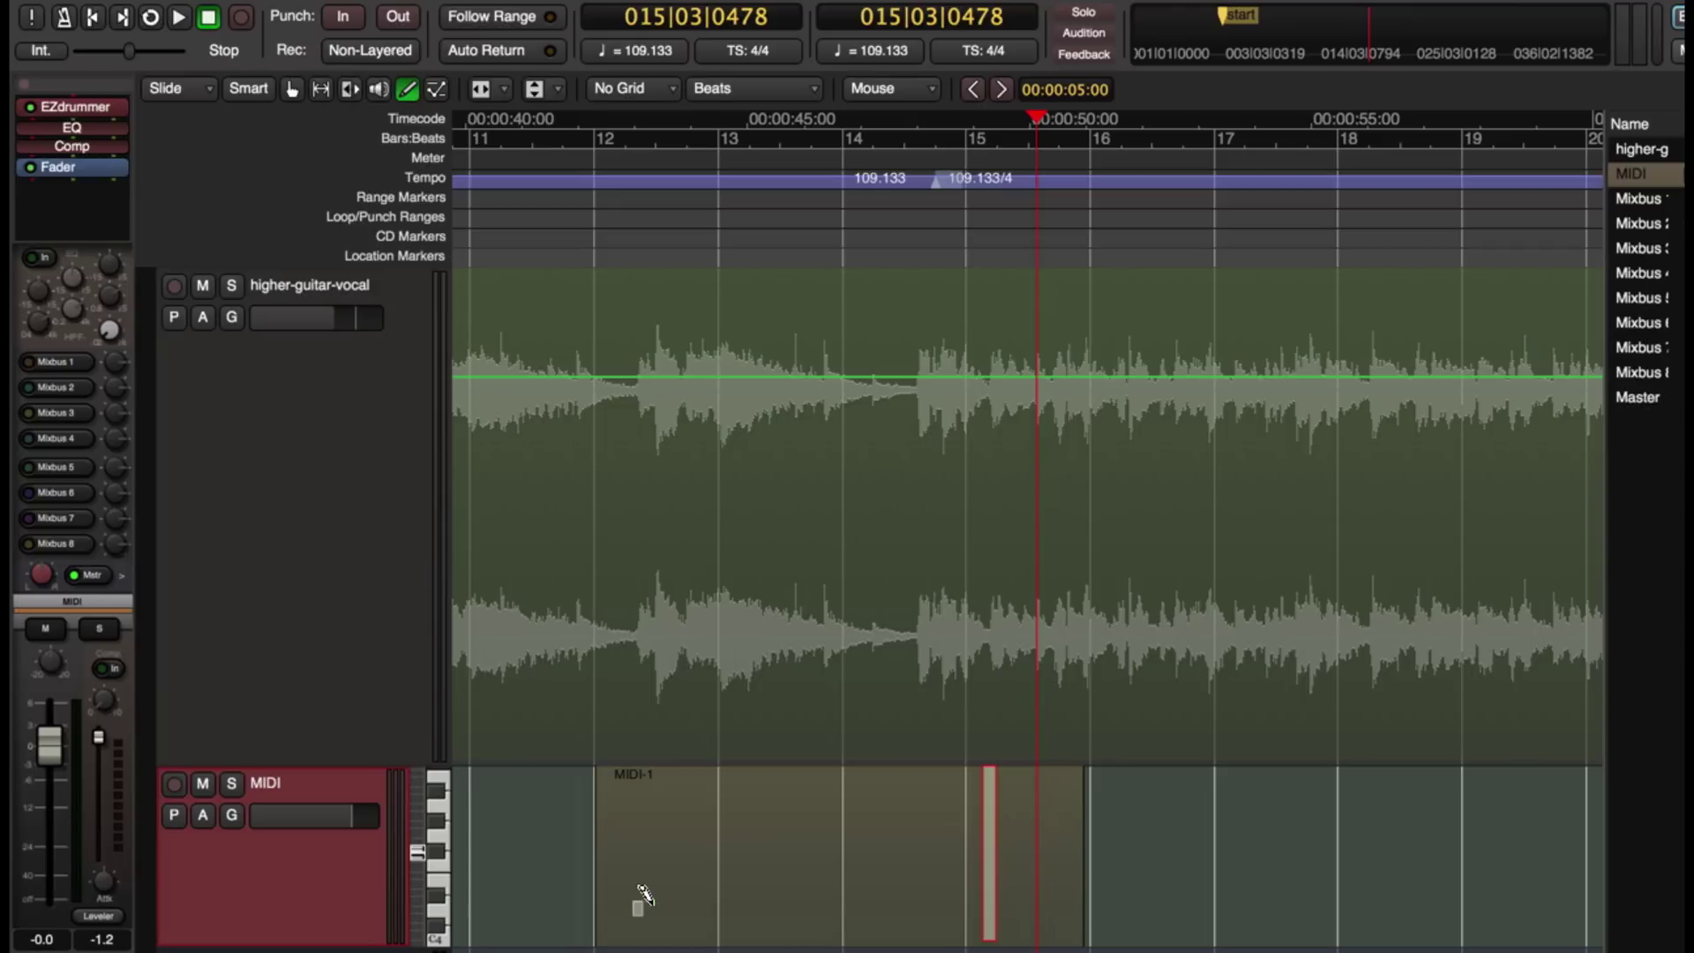
mouse_move(632, 905)
mouse_down()
mouse_move(728, 906)
mouse_move(785, 863)
mouse_move(893, 833)
mouse_up()
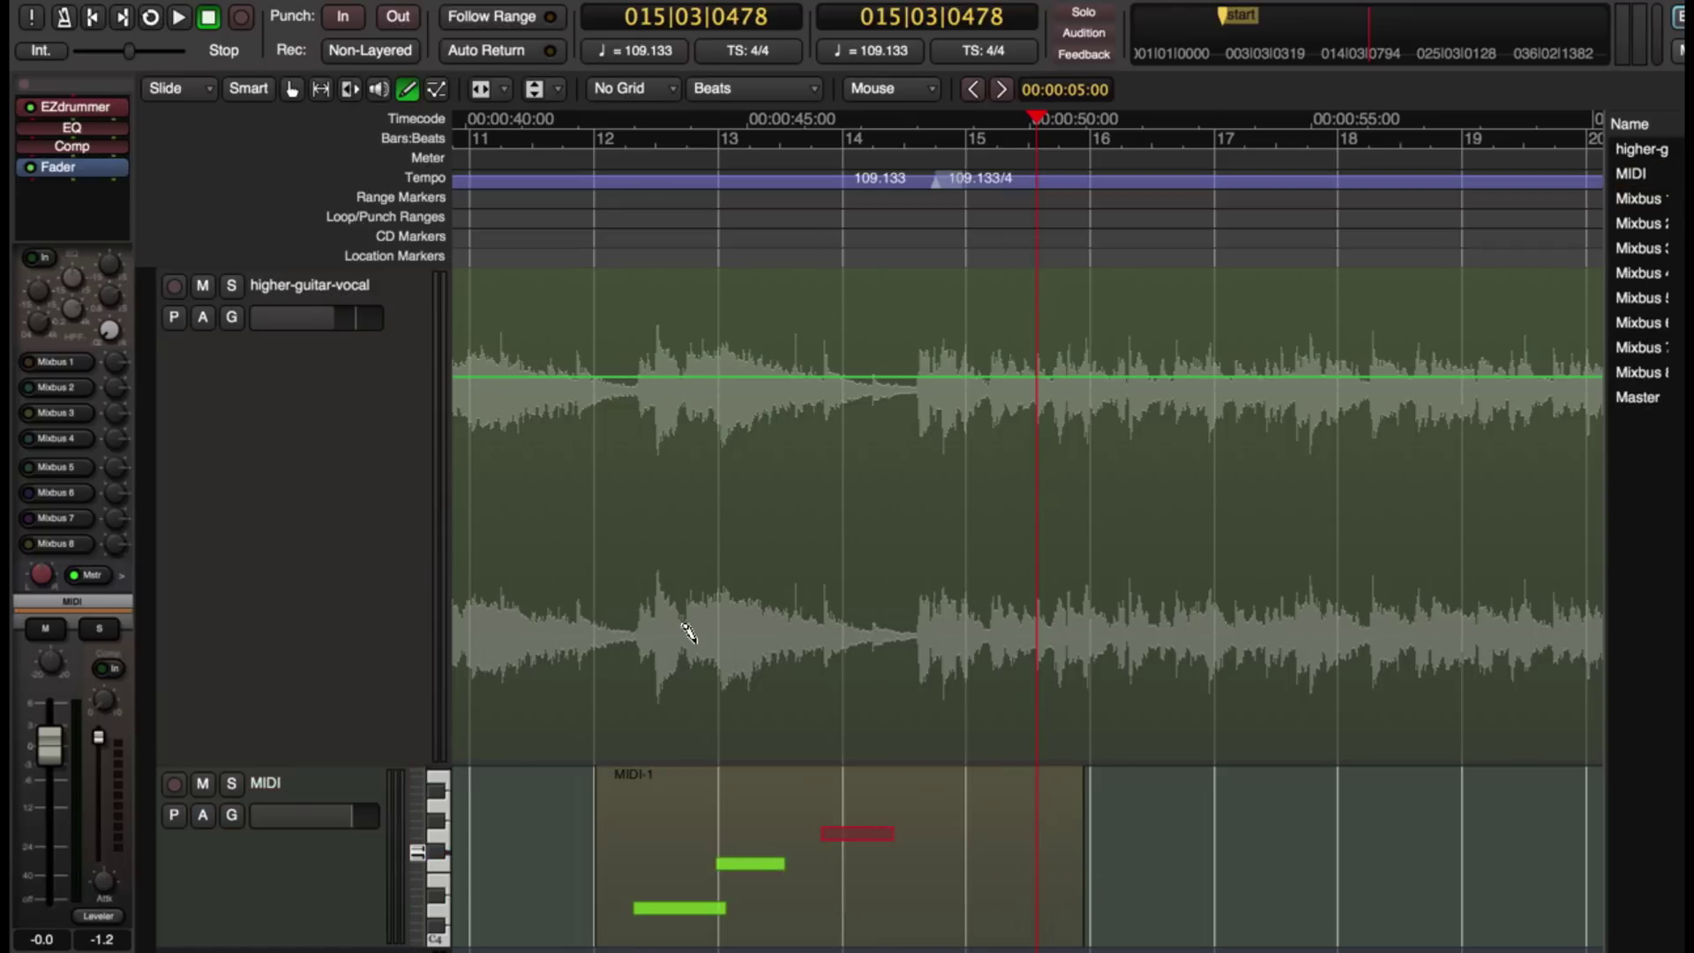
scroll(725, 666, down, 3)
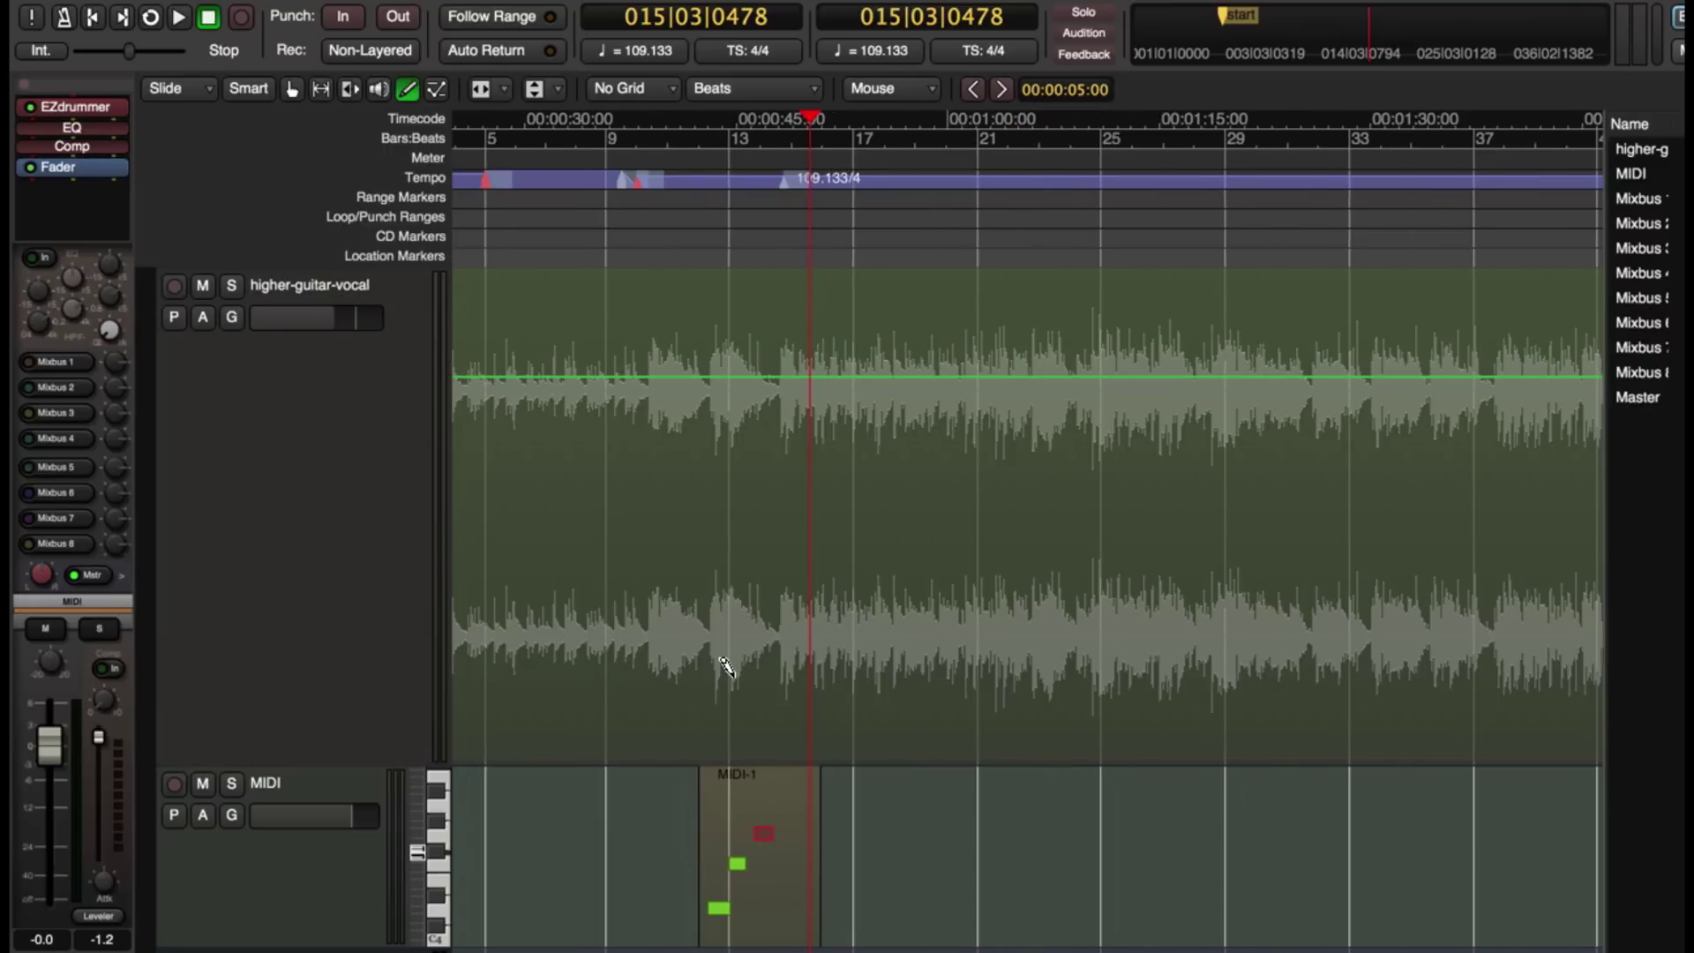